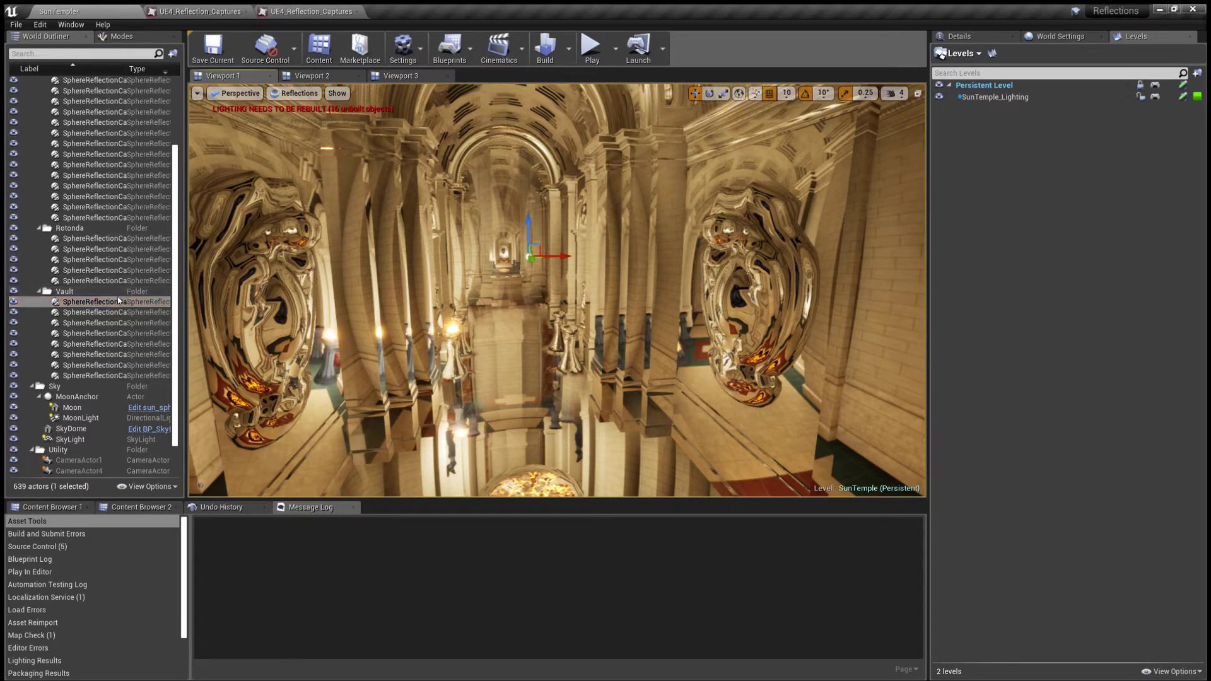
- In the top wireframe view, set the influence radius of the first Vault sphere reflection capture to 1500
click(330, 77)
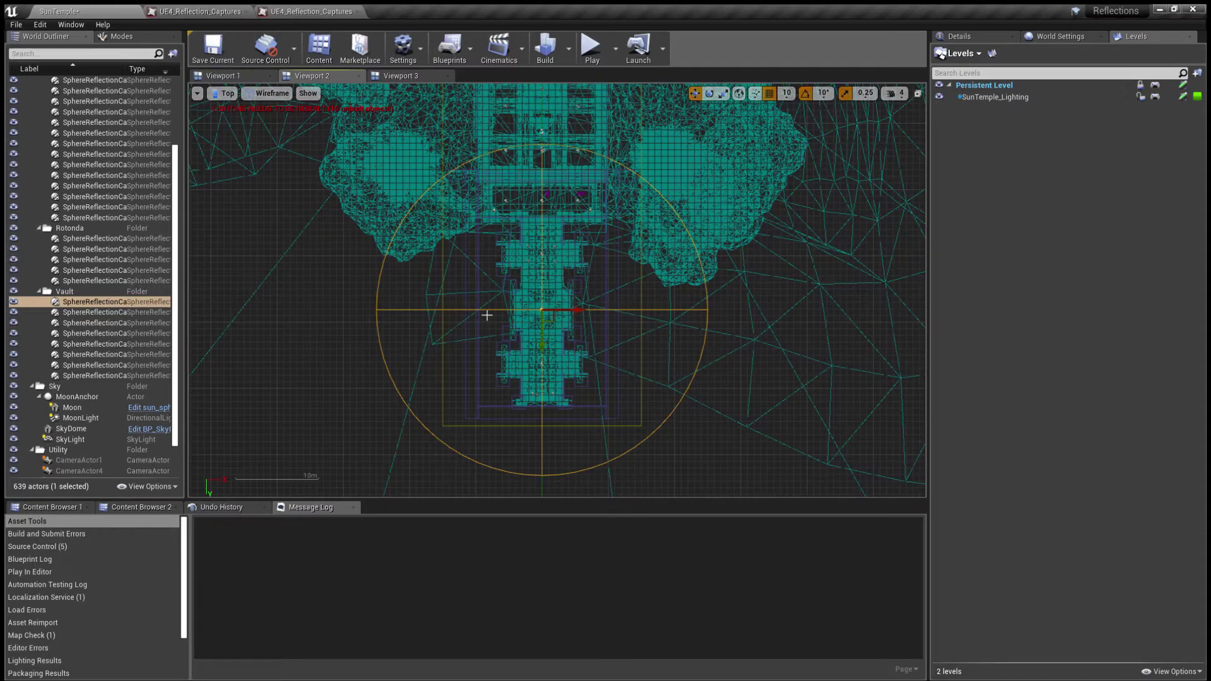
scroll(544, 315, up, 3)
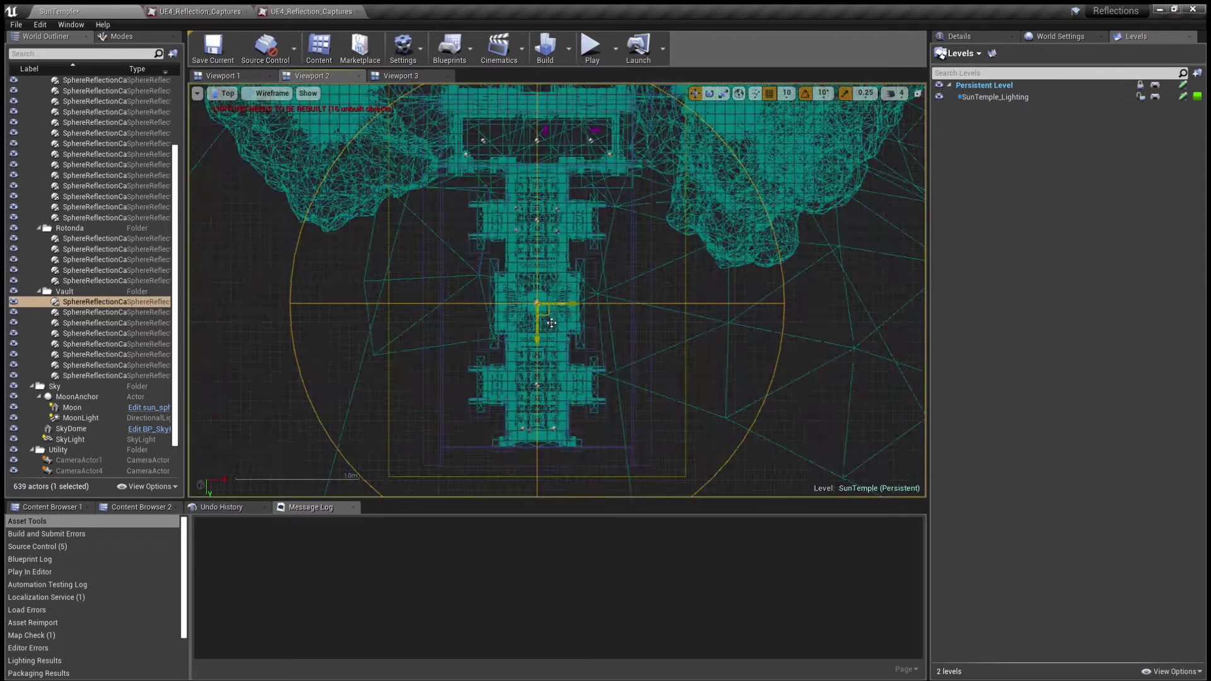
mouse_move(631, 238)
right_down()
mouse_move(673, 292)
mouse_move(658, 238)
mouse_move(625, 229)
right_up()
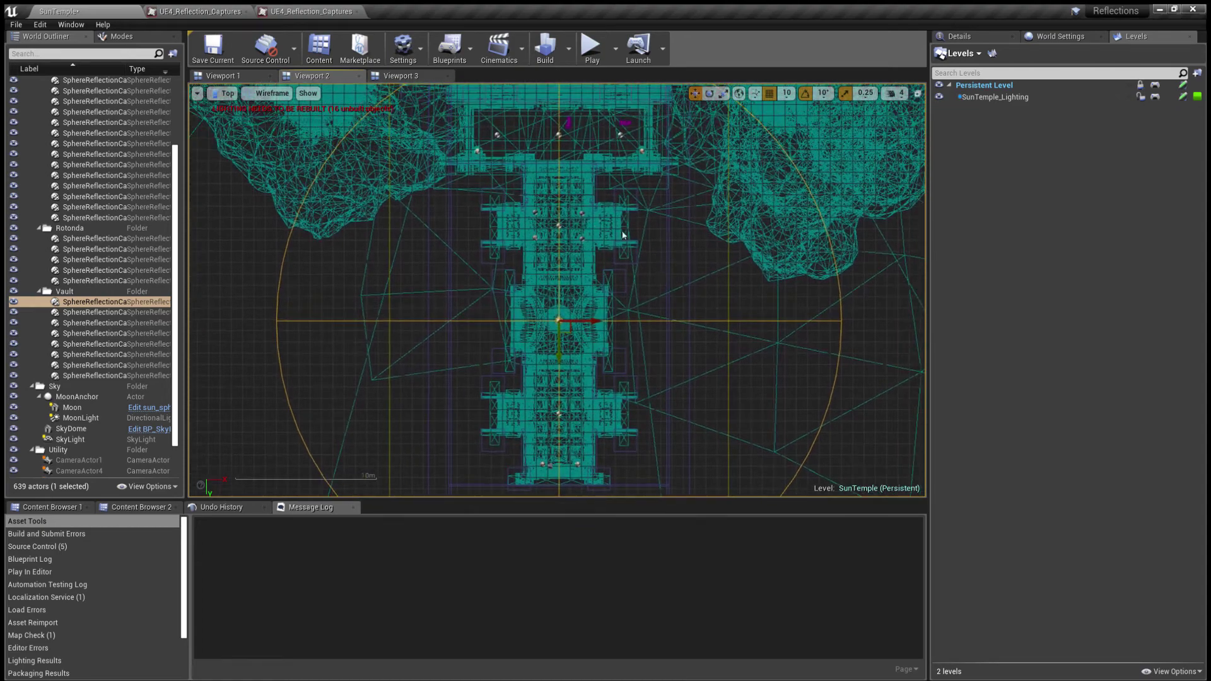
scroll(624, 230, down, 2)
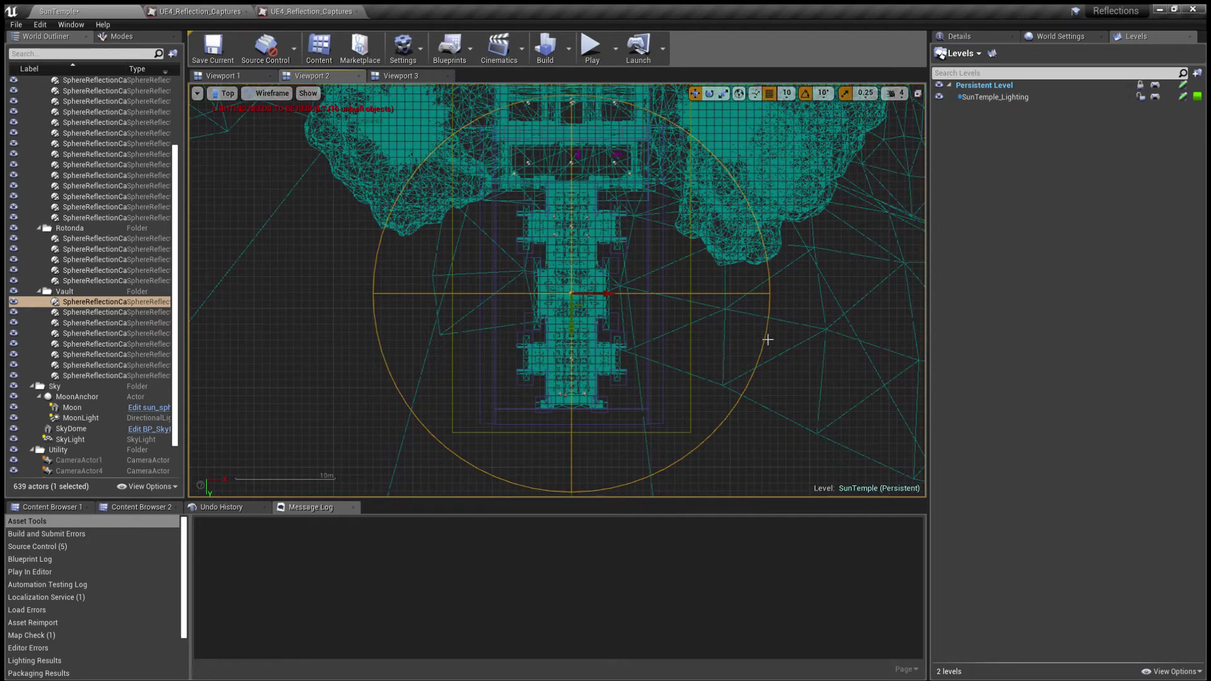
click(970, 37)
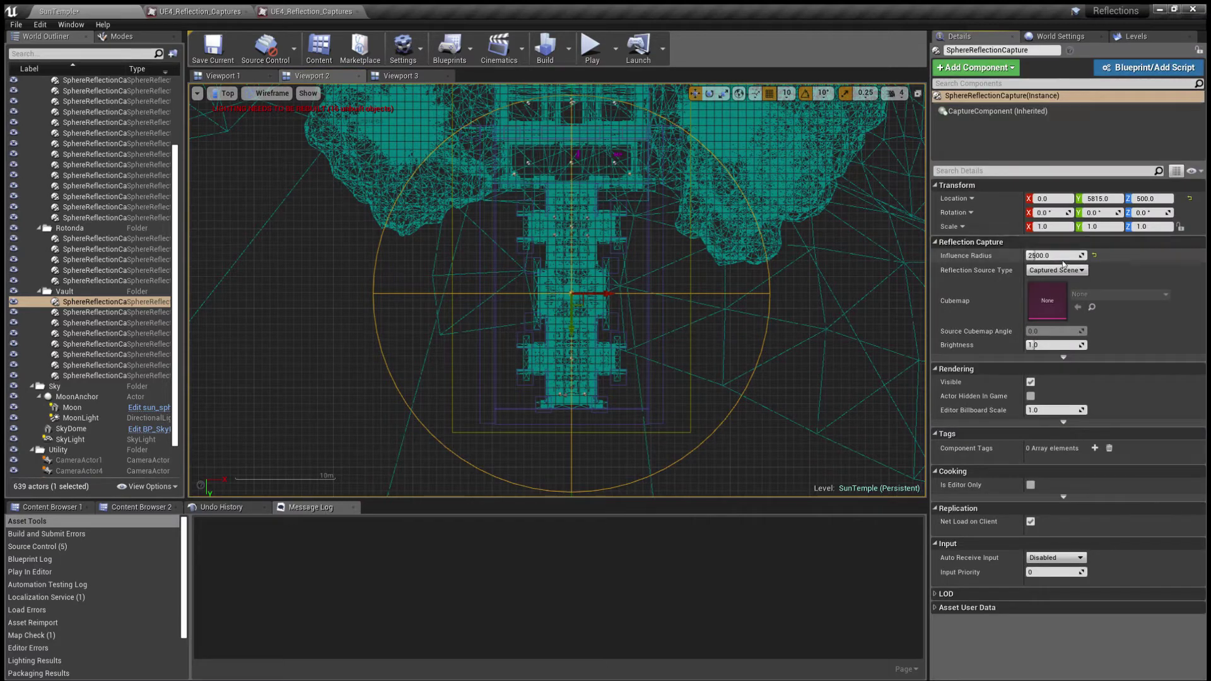
mouse_move(1053, 255)
mouse_down()
mouse_move(1011, 255)
mouse_move(1030, 255)
mouse_up()
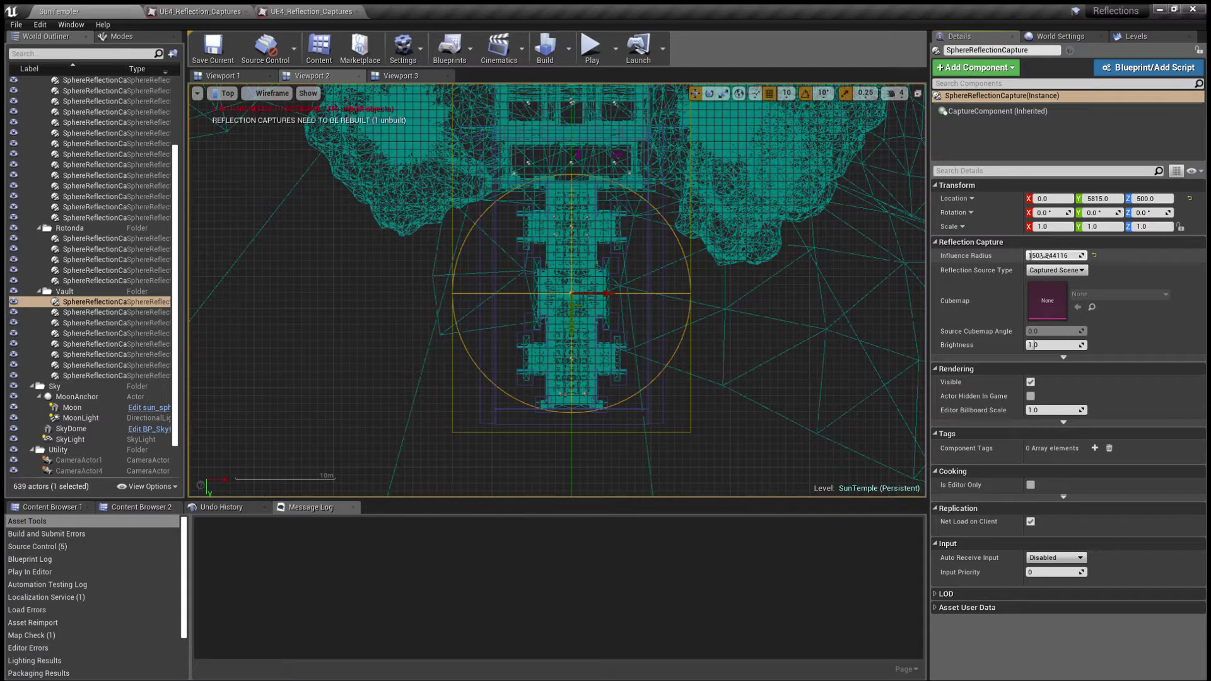
click(1047, 256)
text(1500)
key(Return)
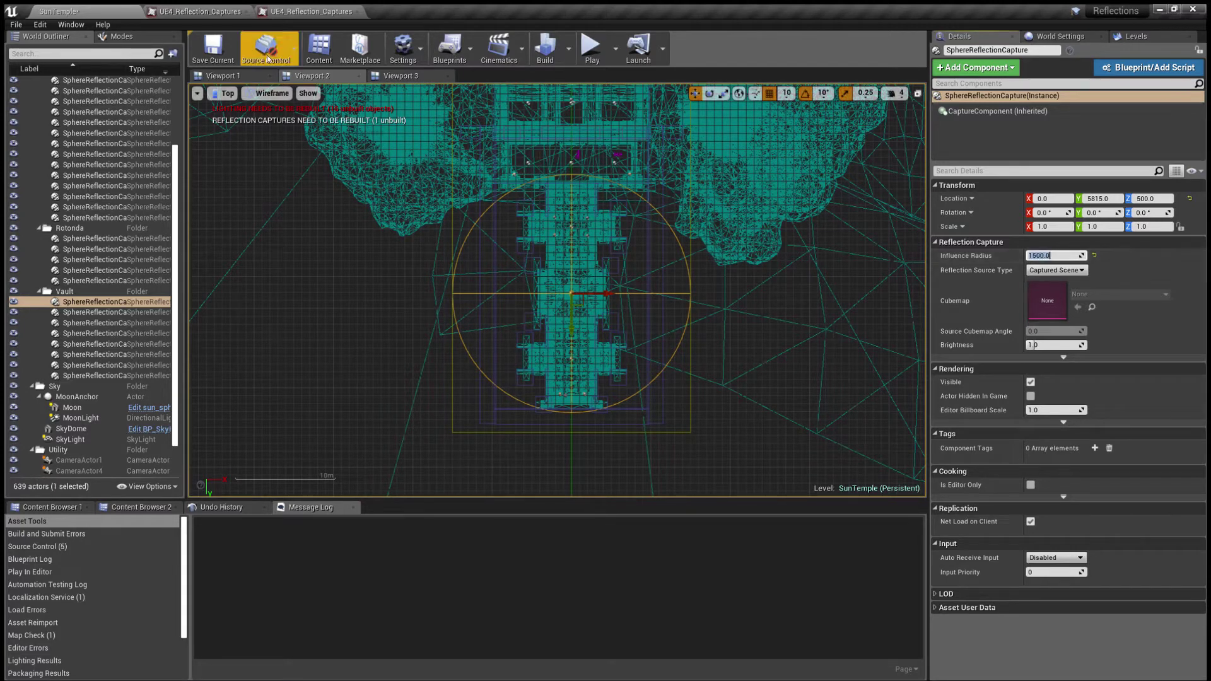
- Examine the hall's reflections in the perspective and top views against the sphere capture influence diagram
click(230, 75)
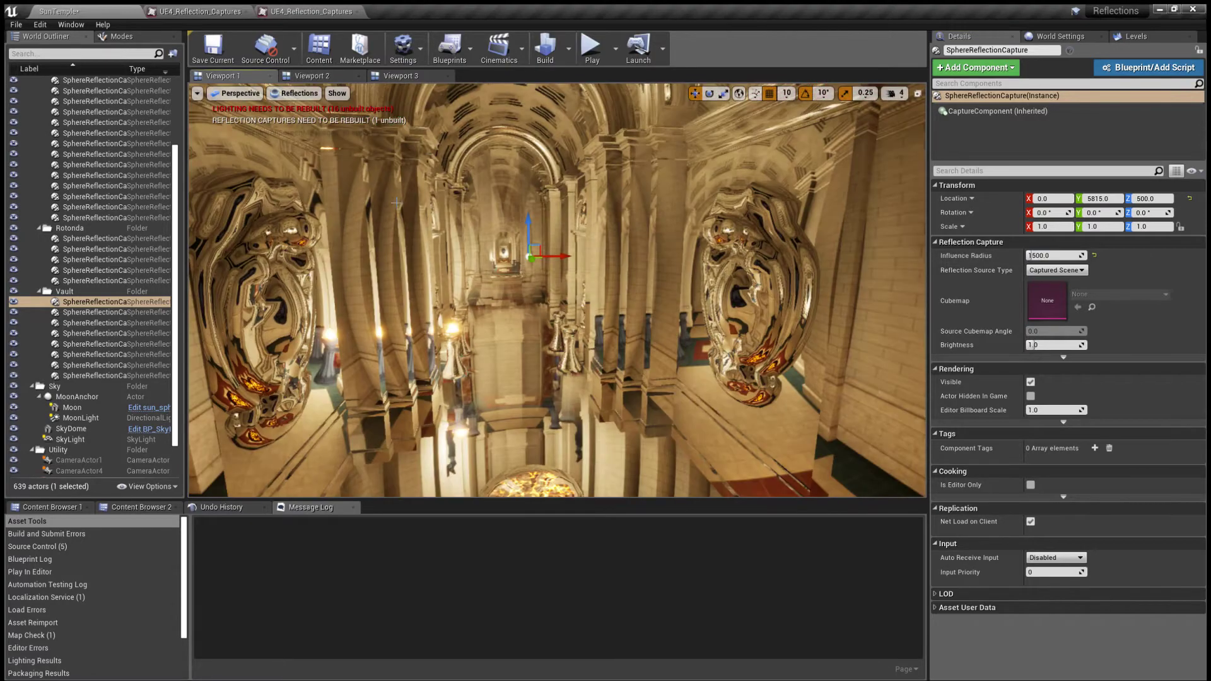
right_drag(490, 215, 616, 183)
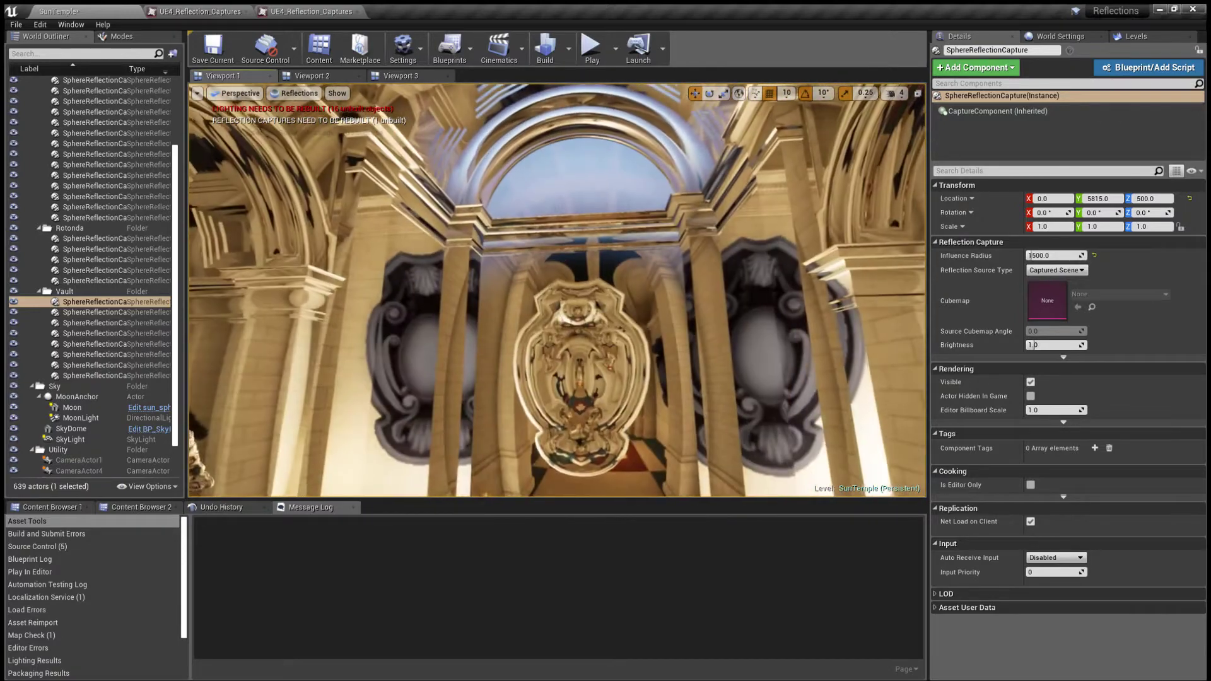
click(312, 76)
scroll(631, 265, up, 4)
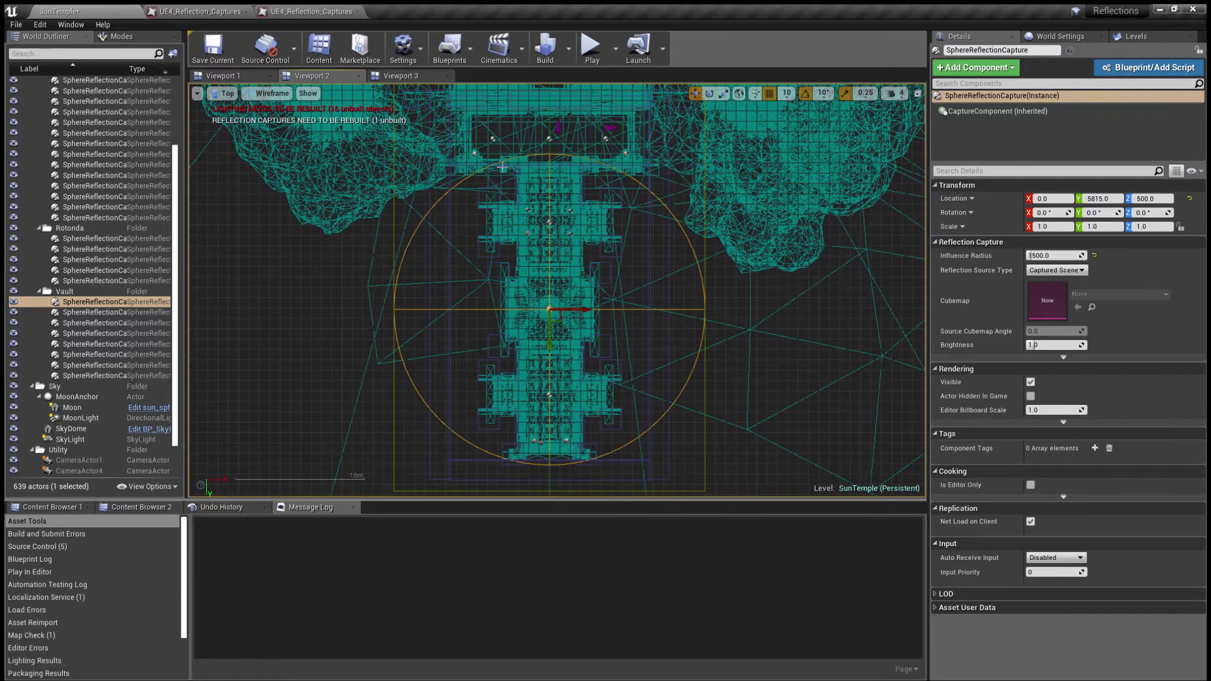
click(203, 10)
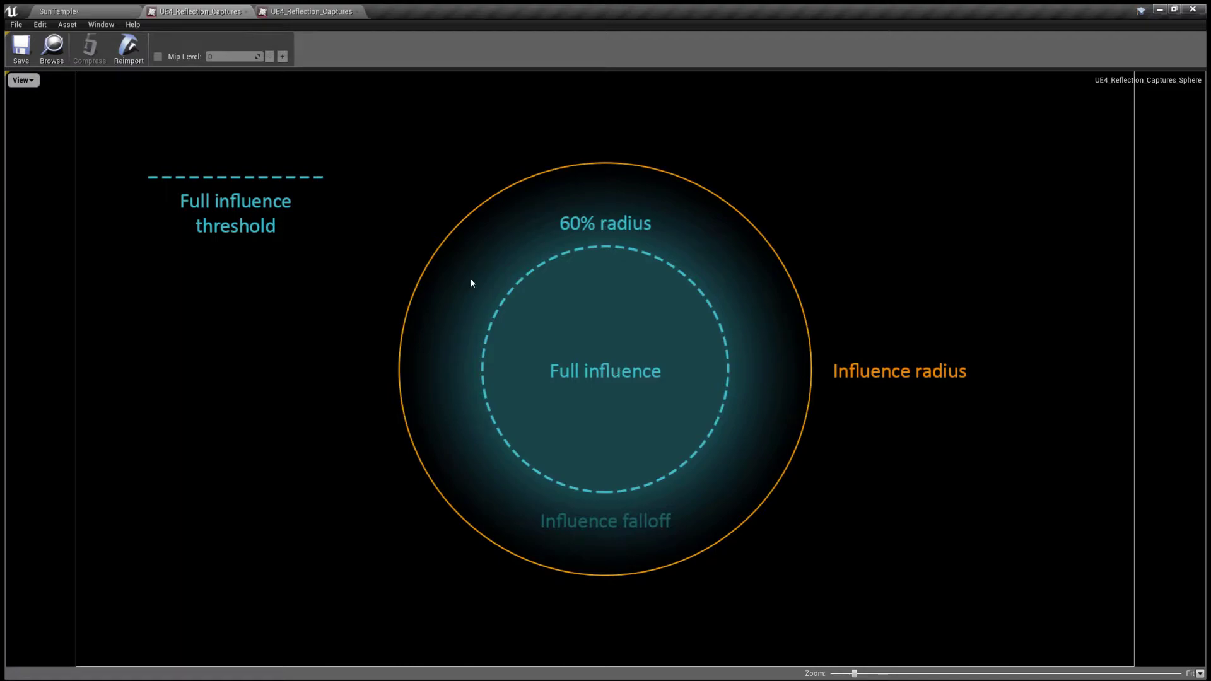
click(109, 7)
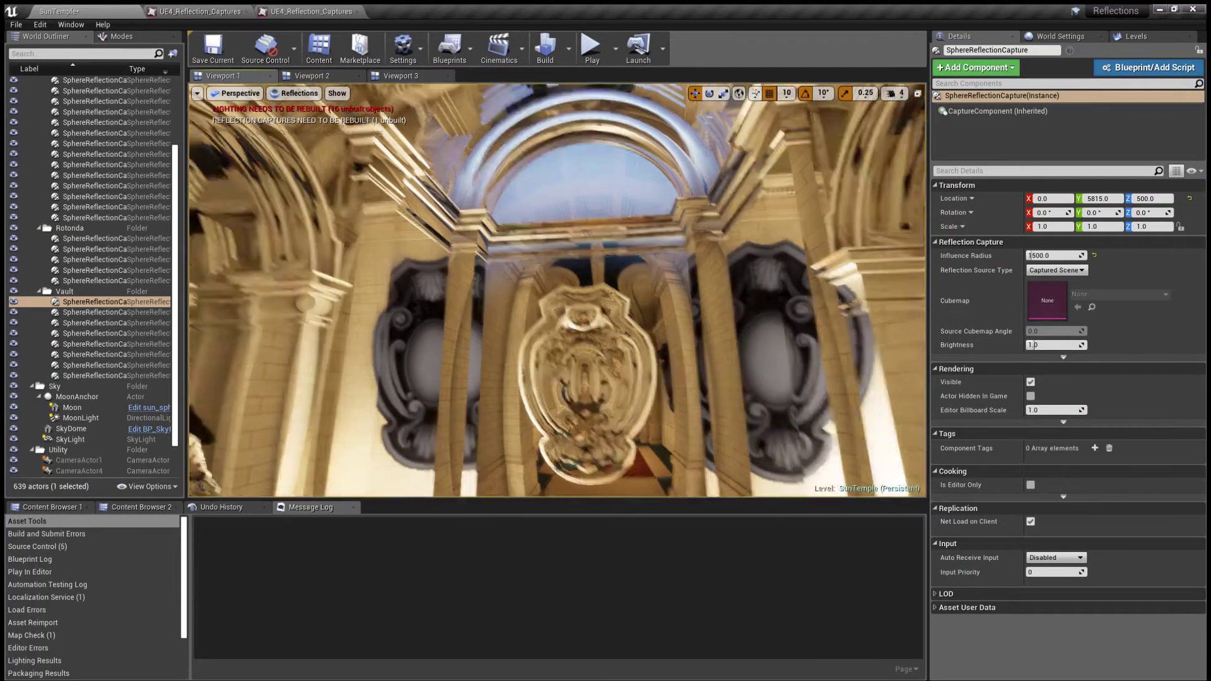
right_drag(557, 290, 580, 347)
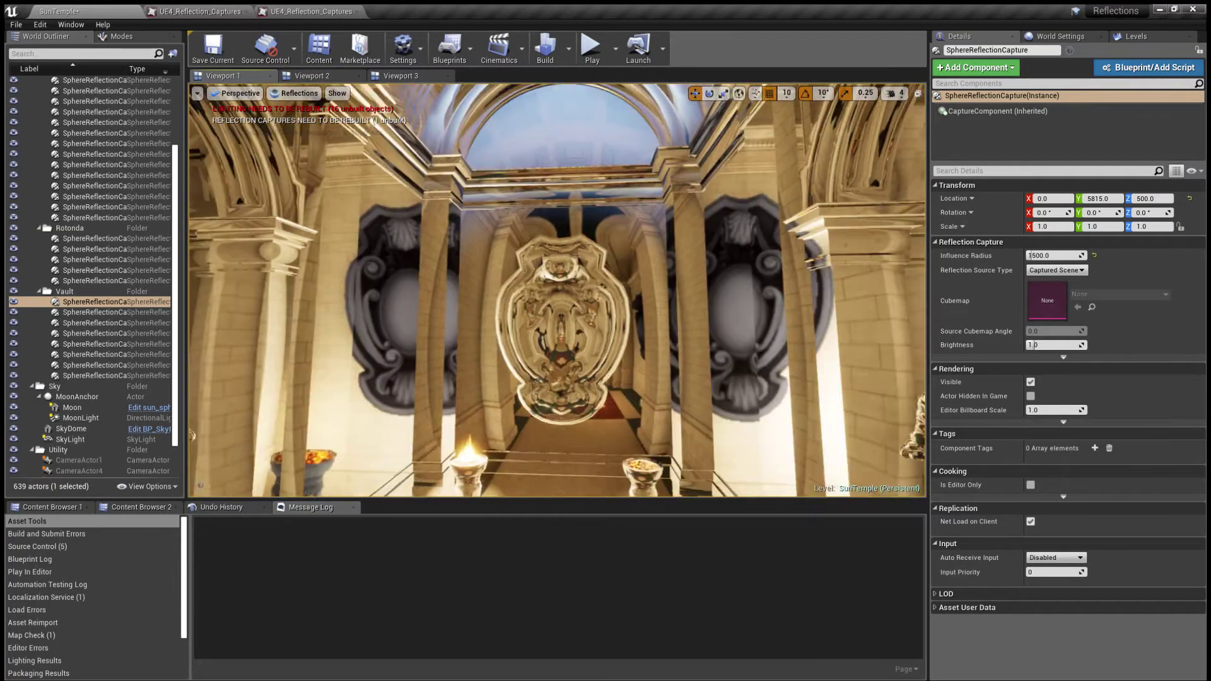
- Enlarge the first Vault capture's influence radius by dividing it by 0.6, giving 2500
click(306, 76)
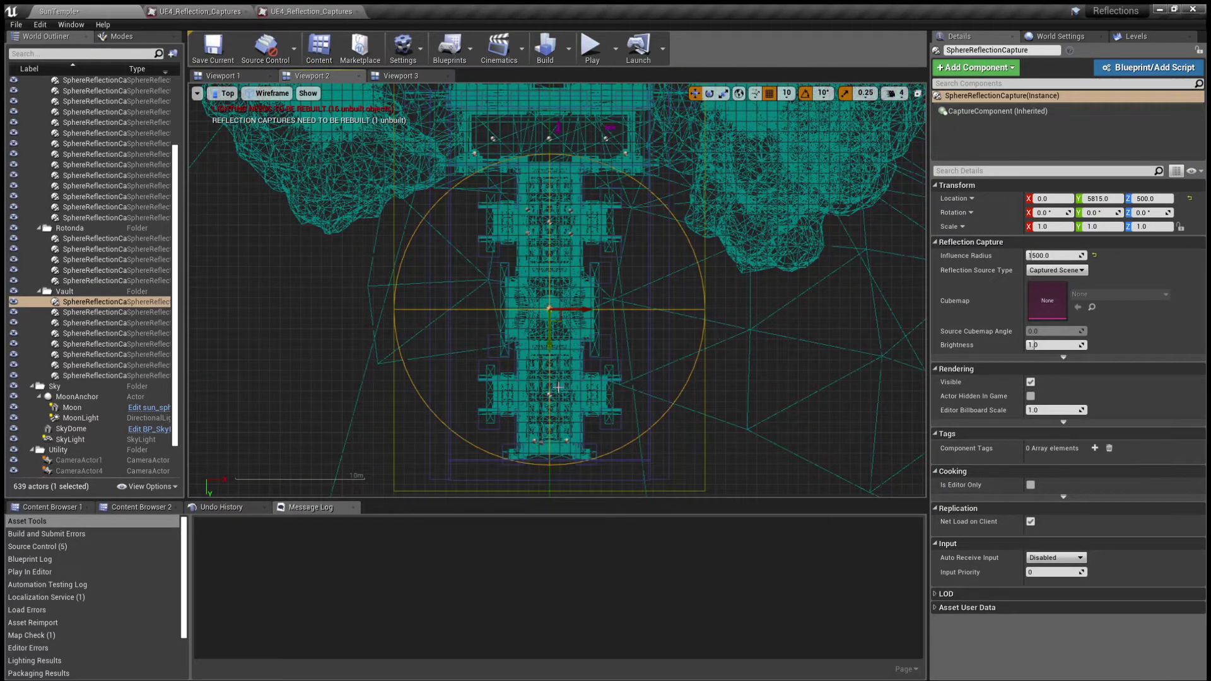
scroll(662, 340, down, 3)
scroll(661, 340, up, 4)
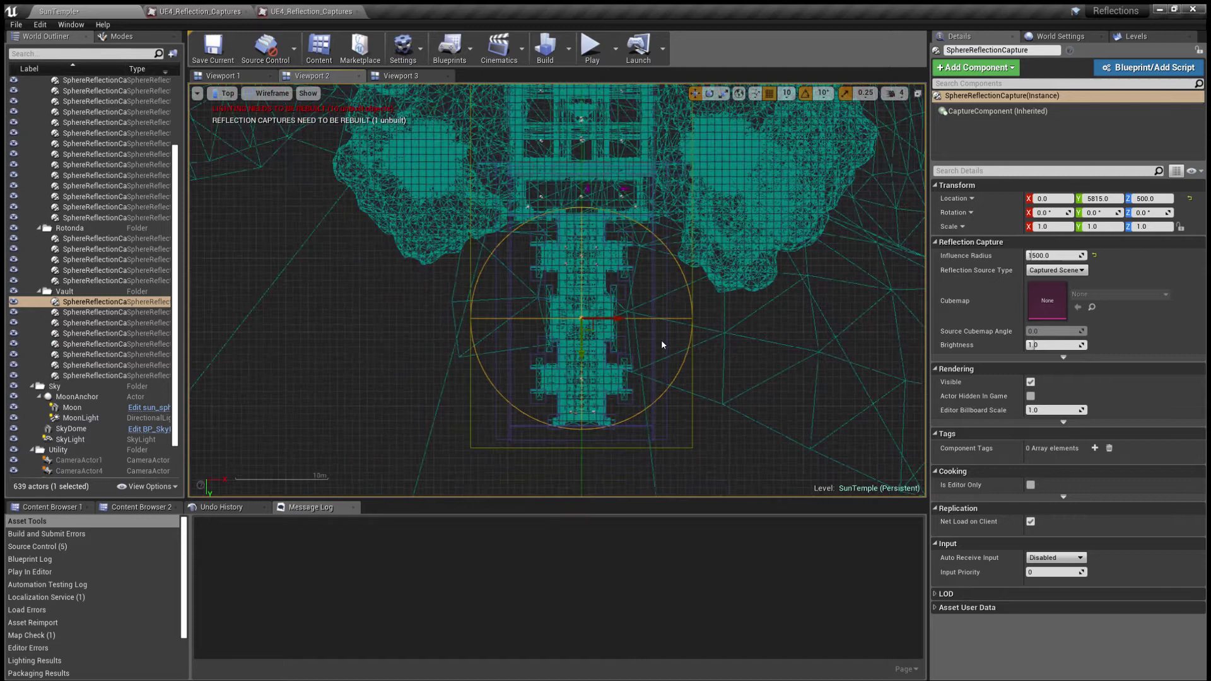
scroll(661, 340, up, 1)
click(1048, 255)
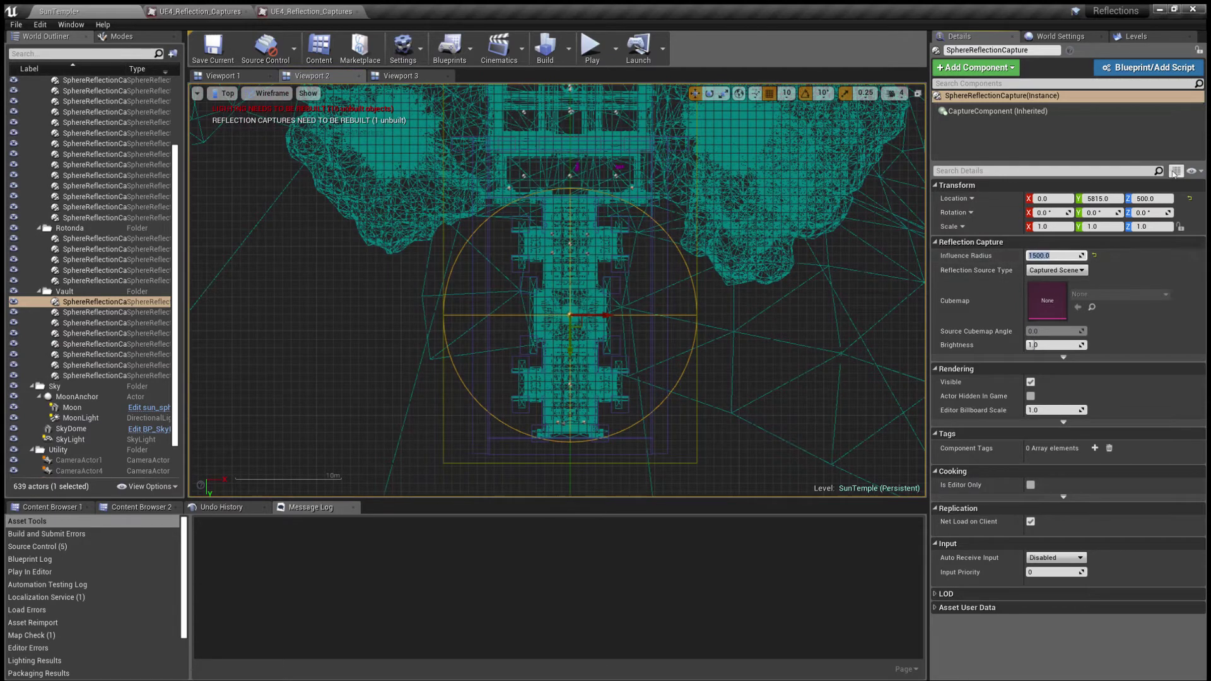
key(Escape)
text(/0.6)
key(Return)
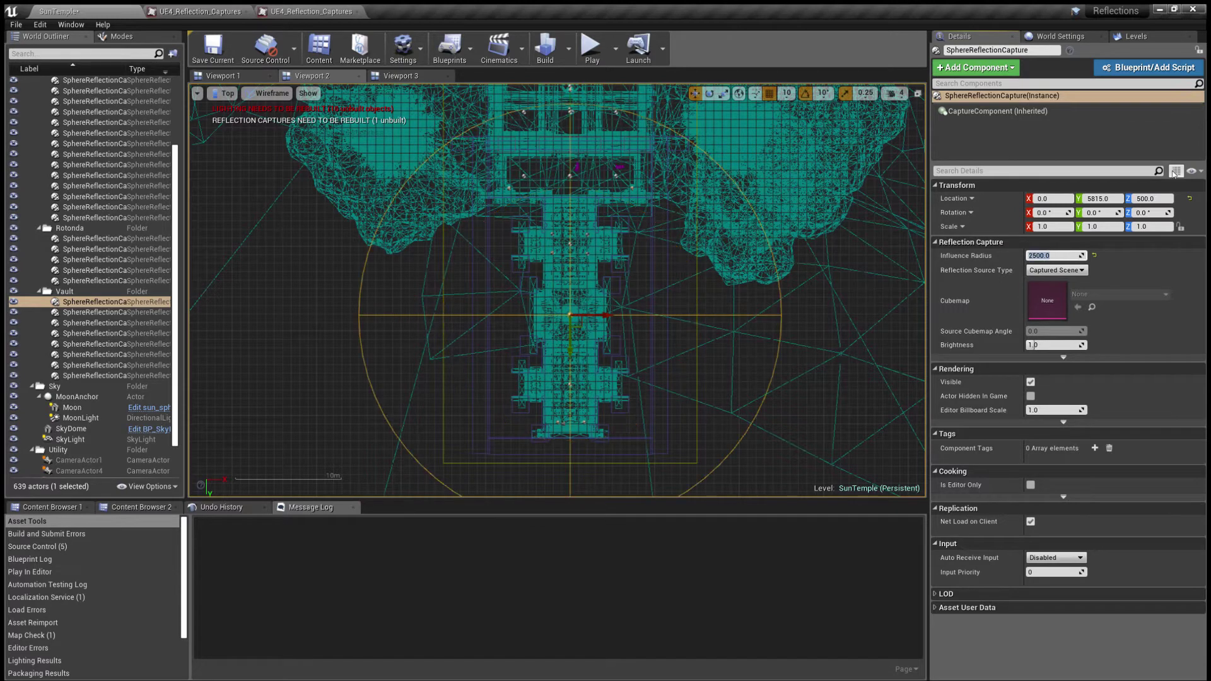
- Set the first Vault capture's influence radius to 1500 to compare its coverage in the top view
right_drag(574, 362, 560, 374)
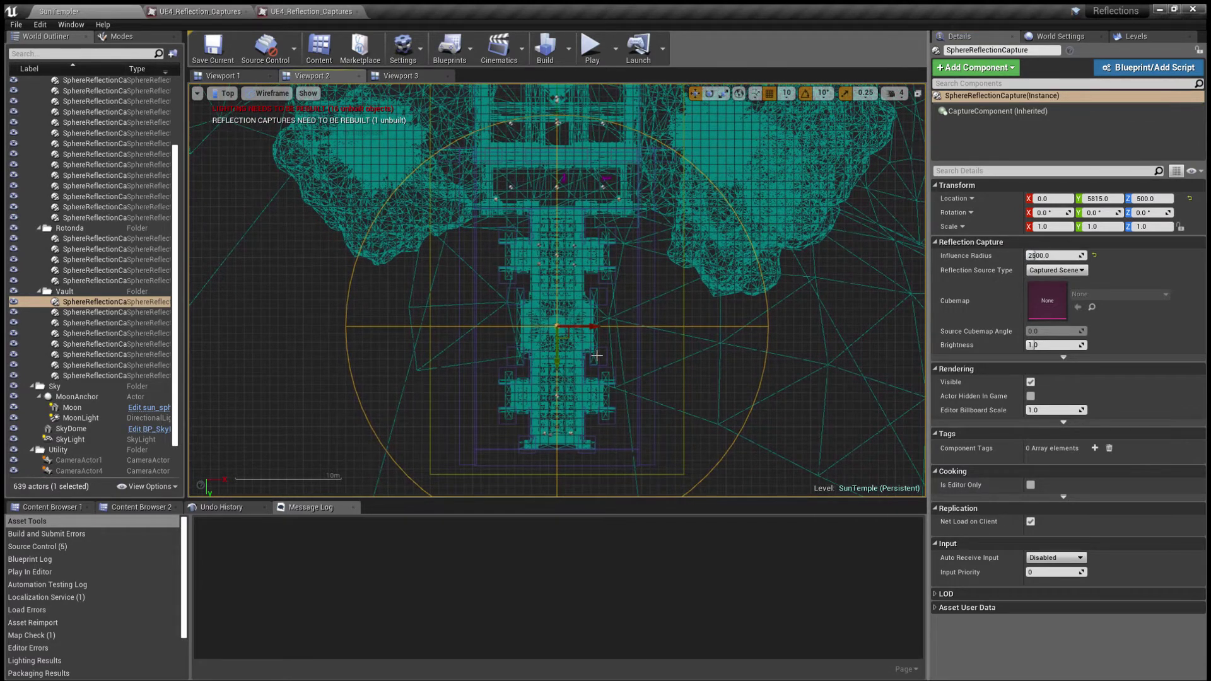
right_drag(616, 404, 655, 334)
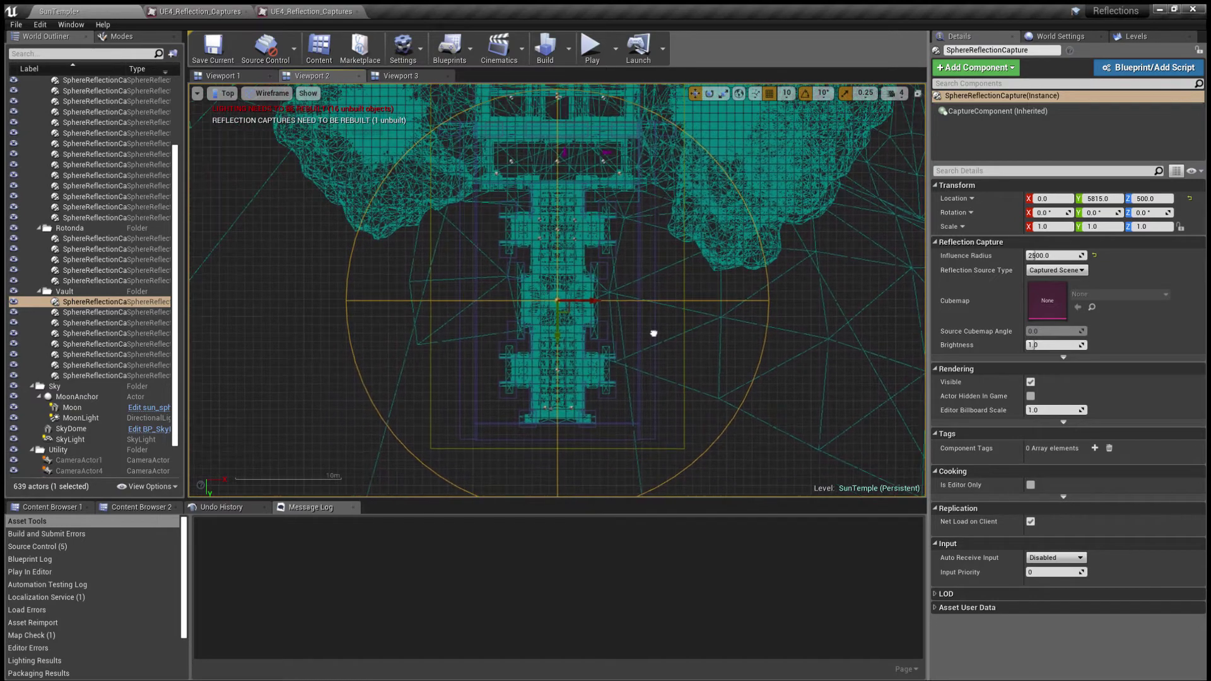
click(1058, 254)
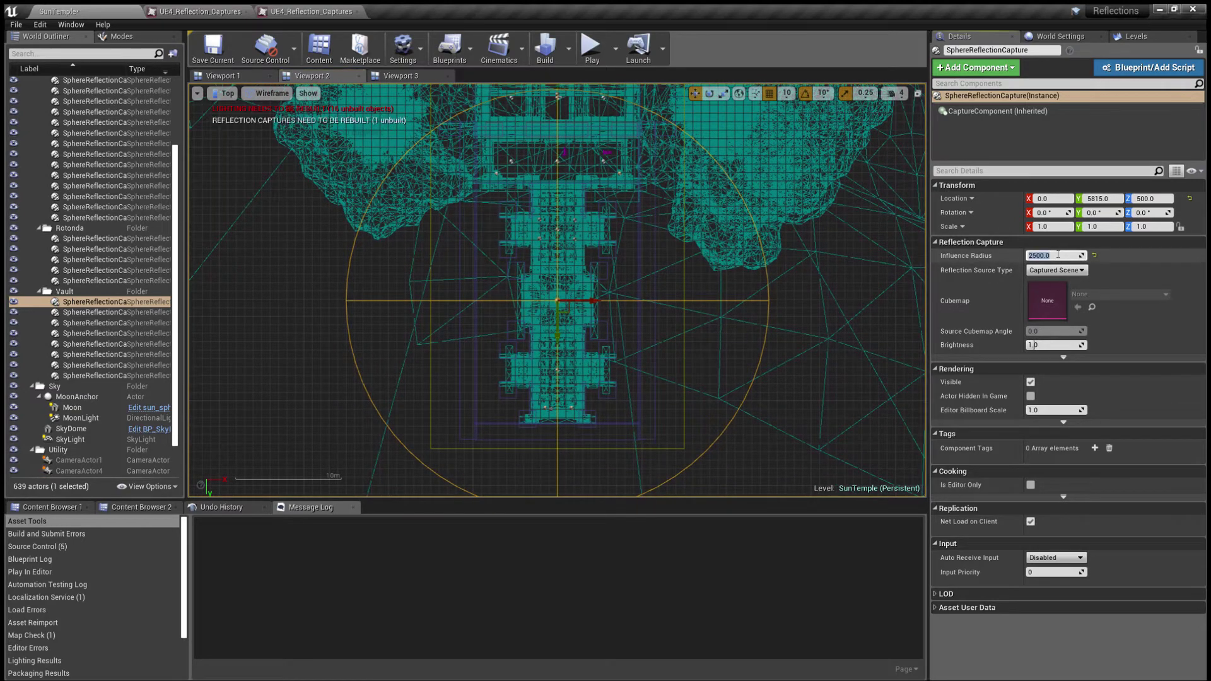
text(1500)
key(Return)
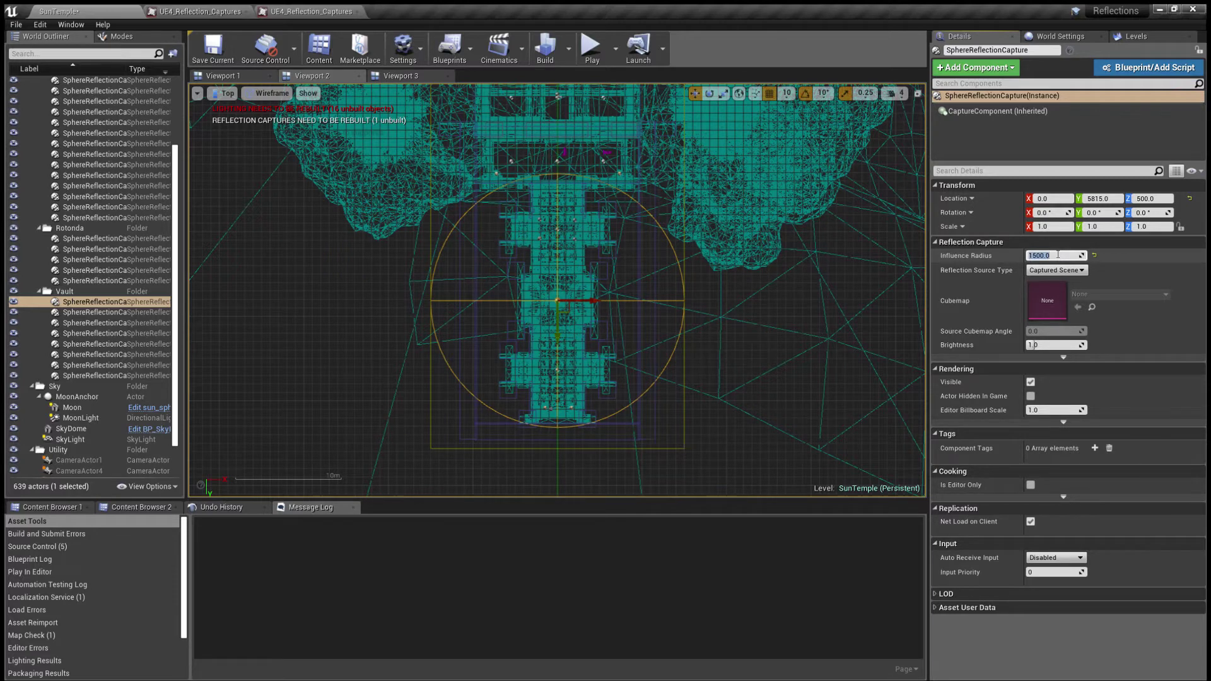
- Return the first Vault capture's influence radius to 2500 and check the hall's reflections in perspective
text(2500)
key(Return)
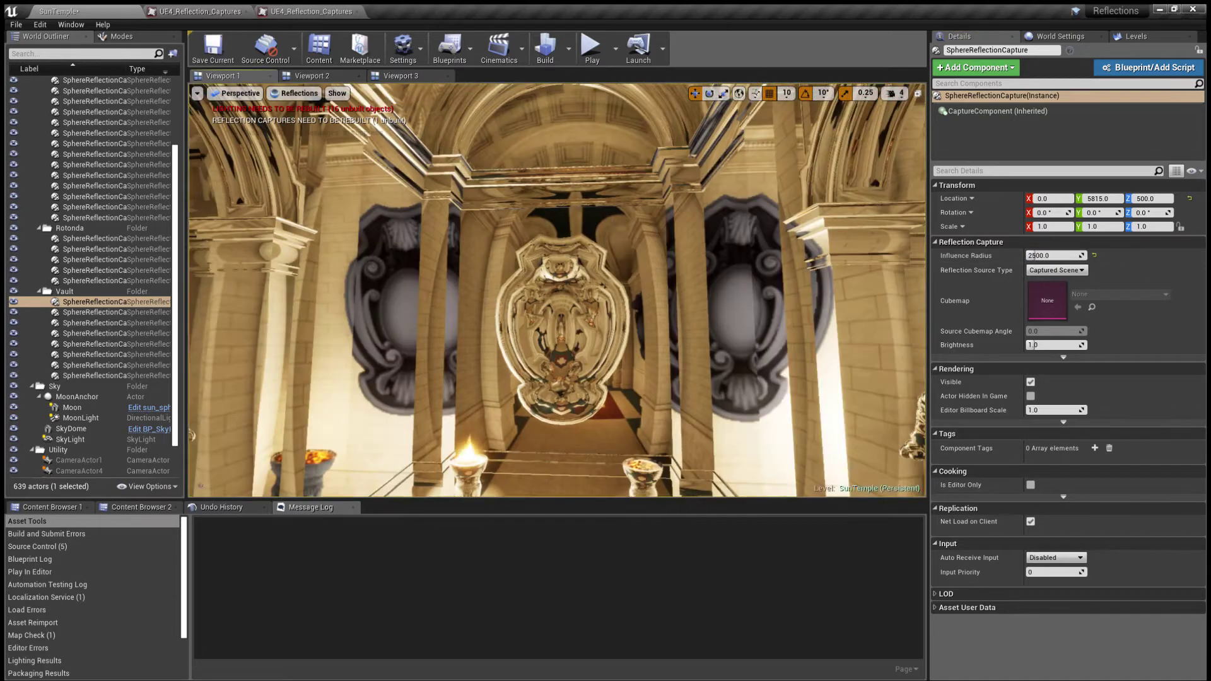
right_drag(555, 290, 466, 259)
mouse_move(606, 259)
right_down()
mouse_move(593, 252)
mouse_move(602, 256)
right_up()
- Select the second and third Vault sphere captures in turn and examine their influence spheres in the top view
click(315, 80)
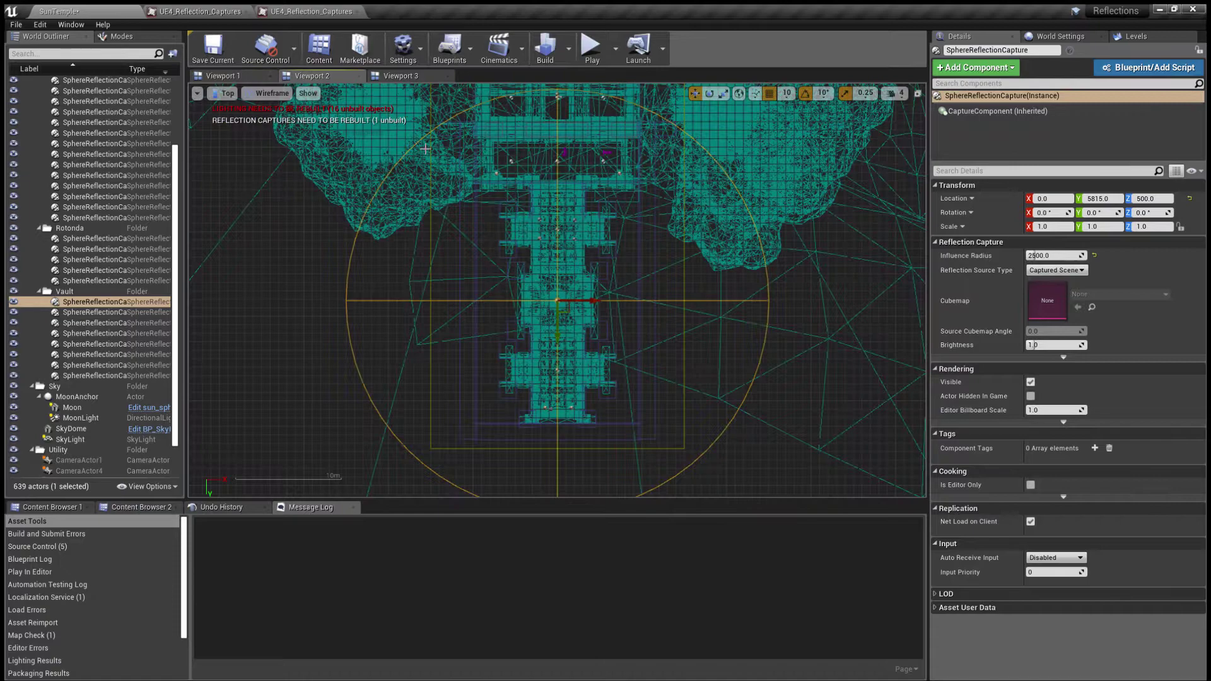
scroll(553, 275, up, 1)
scroll(554, 275, up, 3)
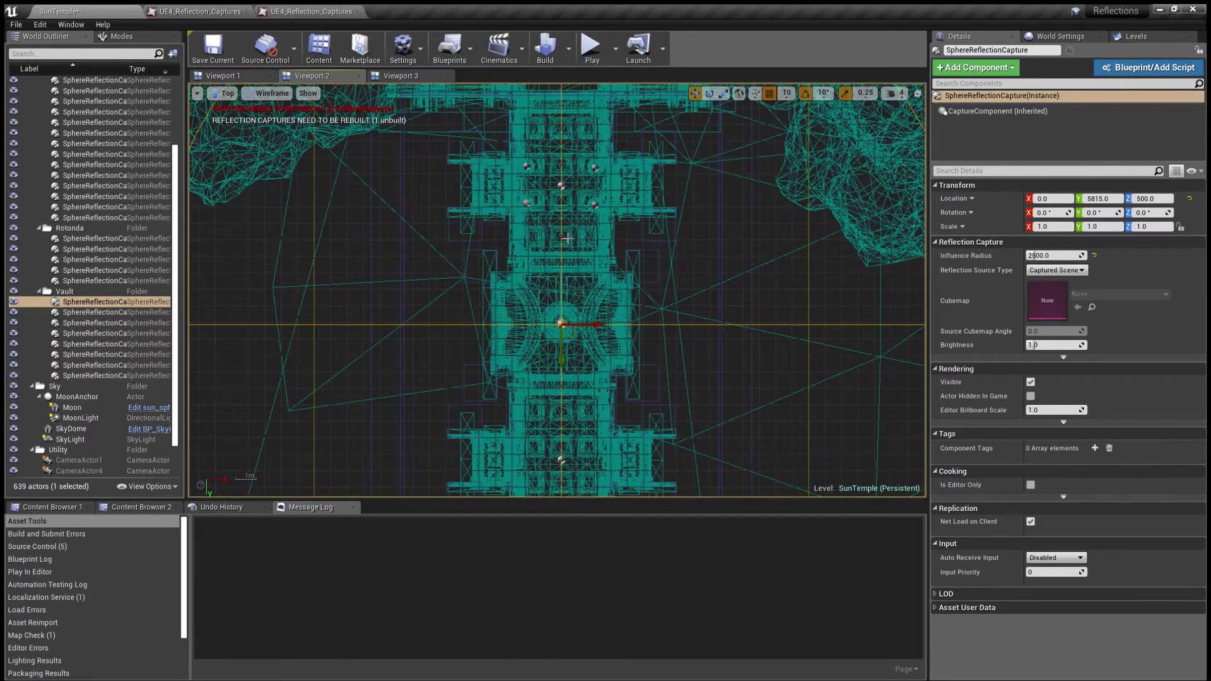
scroll(568, 239, up, 2)
right_drag(589, 271, 579, 100)
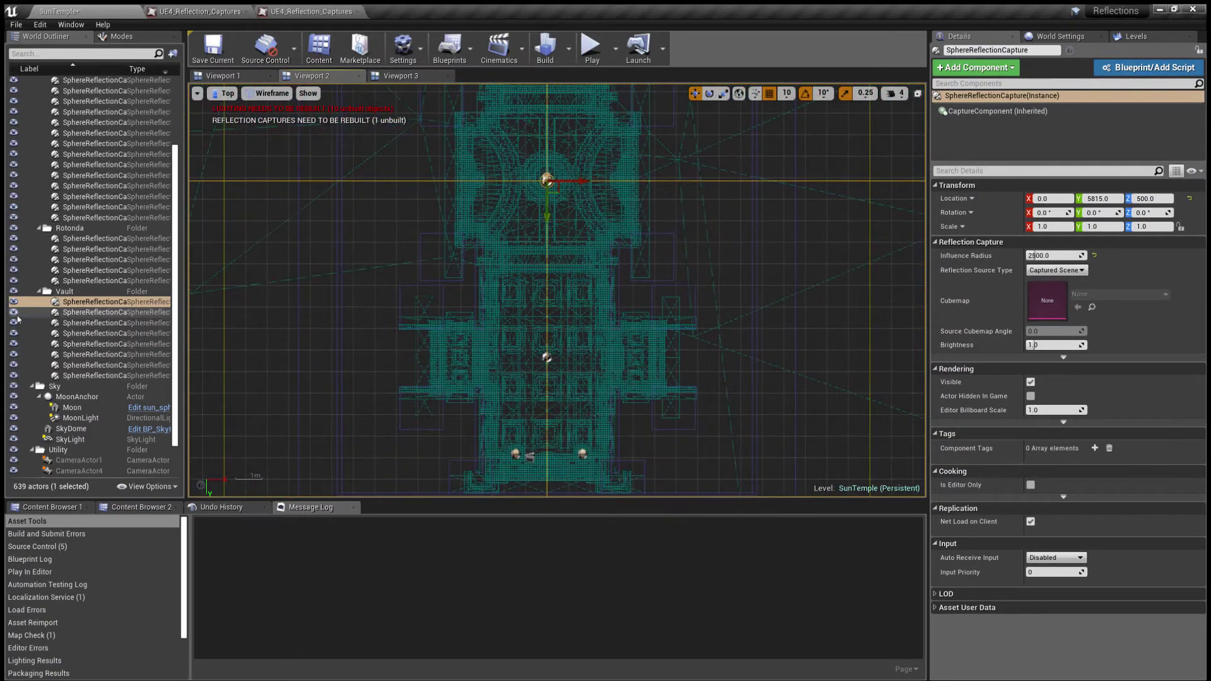
click(96, 312)
scroll(668, 254, down, 3)
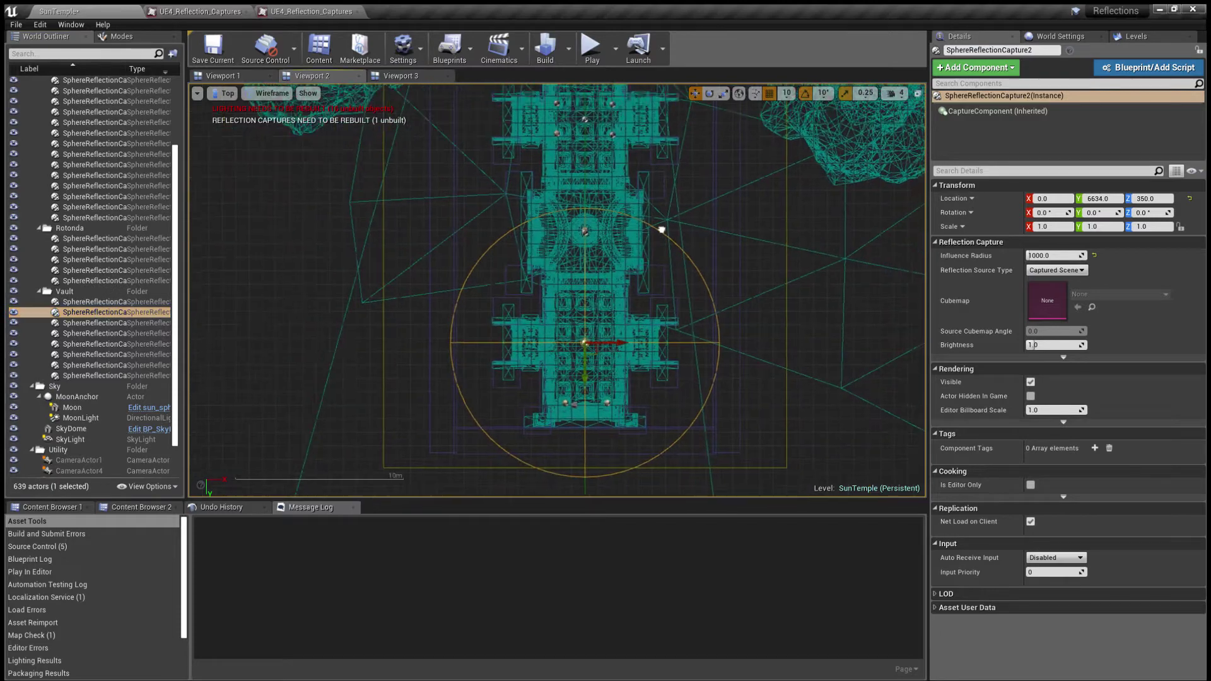
right_drag(663, 227, 642, 281)
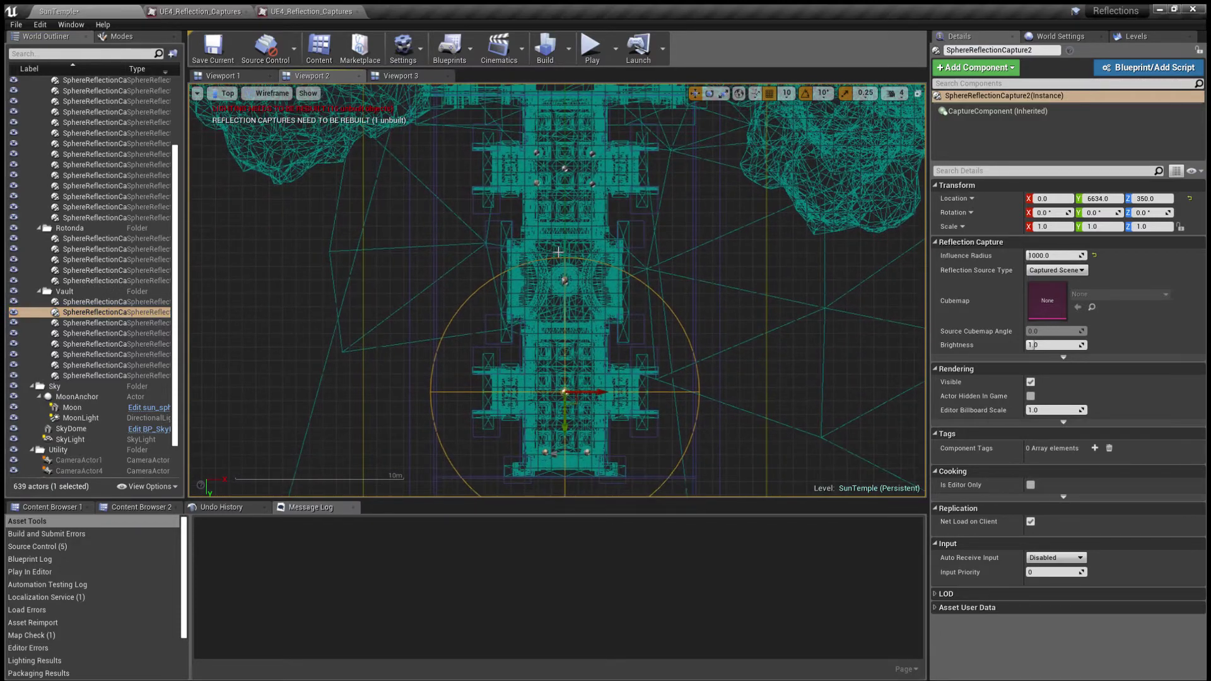
click(86, 324)
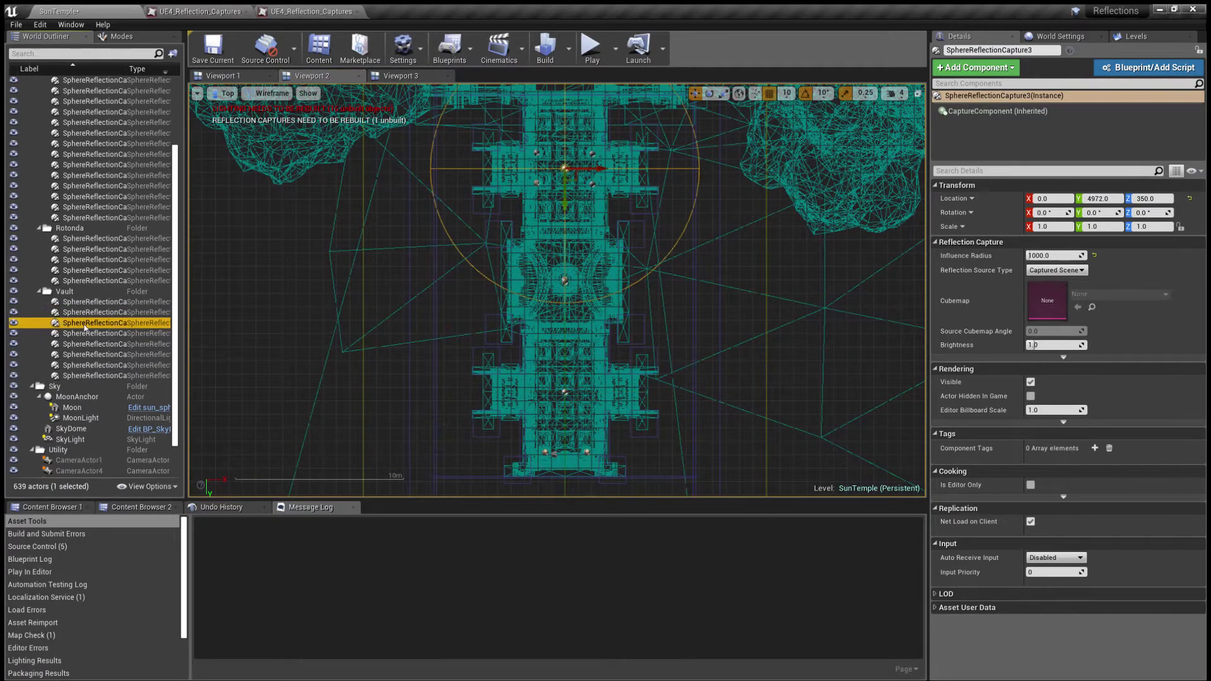
right_drag(675, 143, 646, 249)
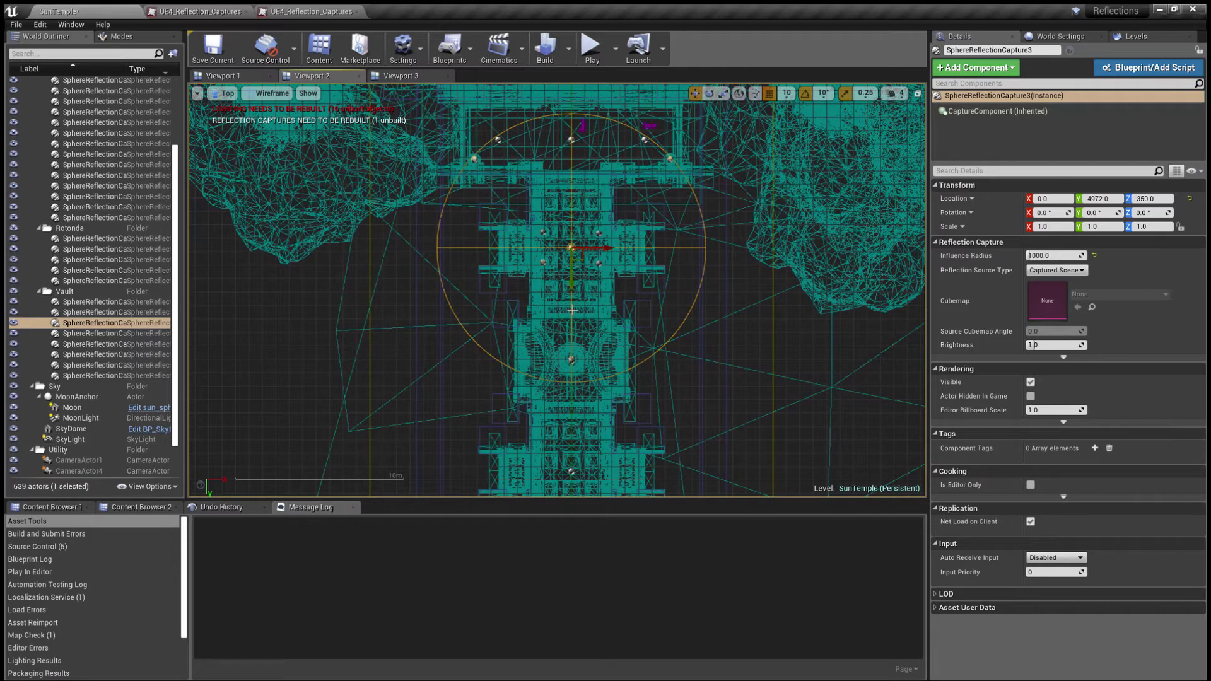
- Examine the third Vault capture's influence sphere in the side and top views and the hall's reflections in perspective
click(410, 75)
right_drag(576, 235, 583, 155)
scroll(517, 293, up, 4)
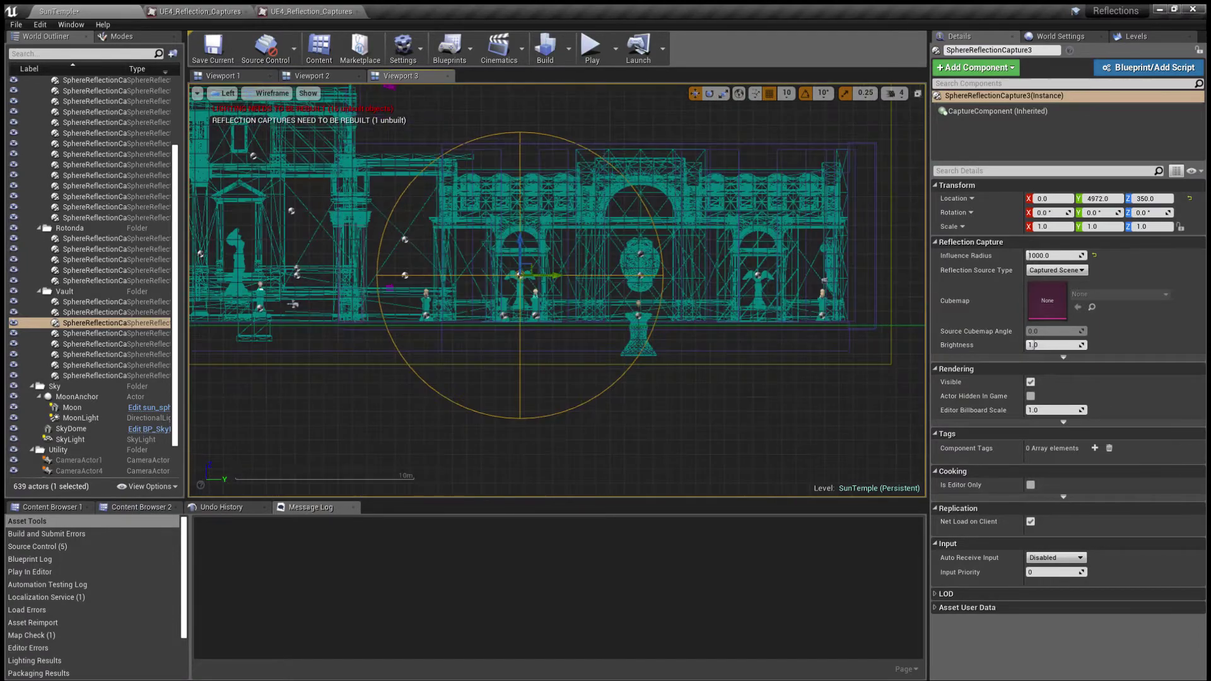
right_drag(519, 174, 520, 210)
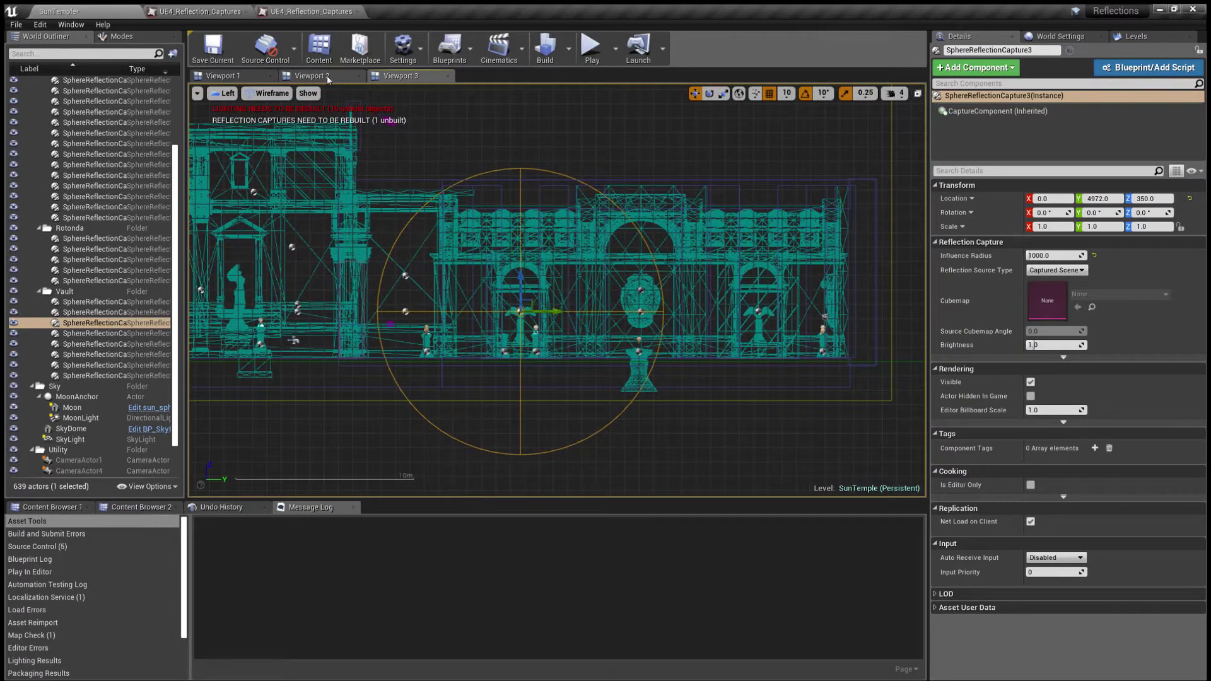
click(327, 76)
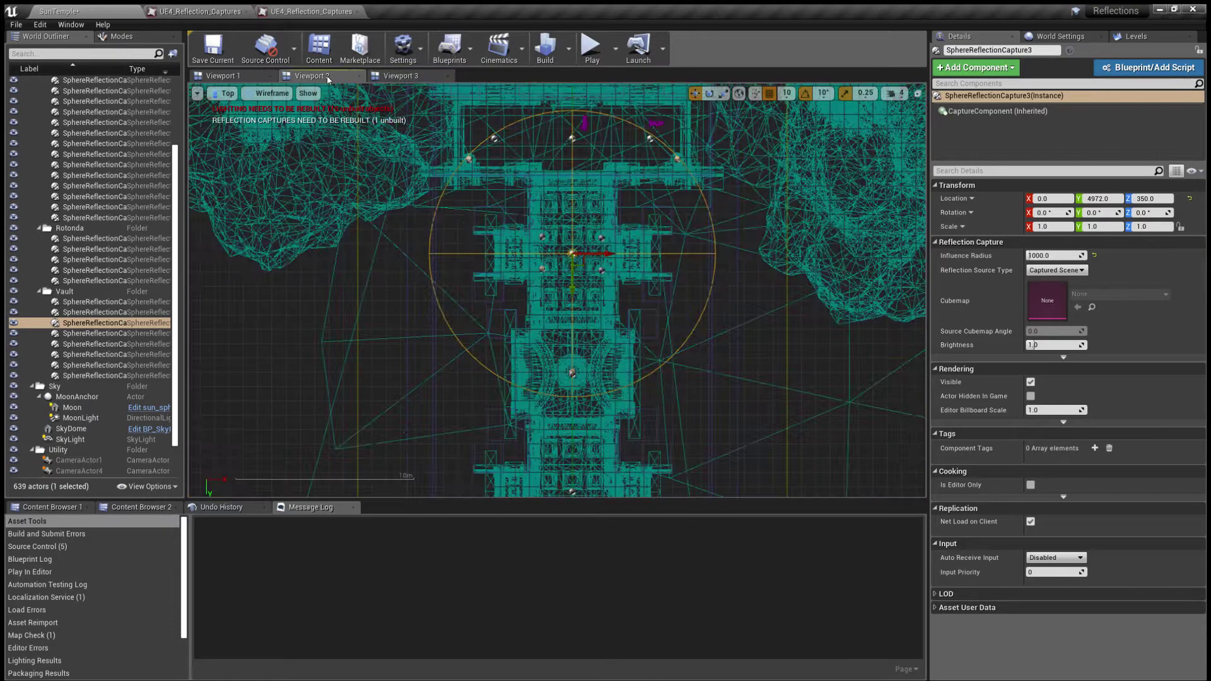
click(225, 76)
right_drag(555, 290, 657, 404)
right_drag(507, 276, 507, 276)
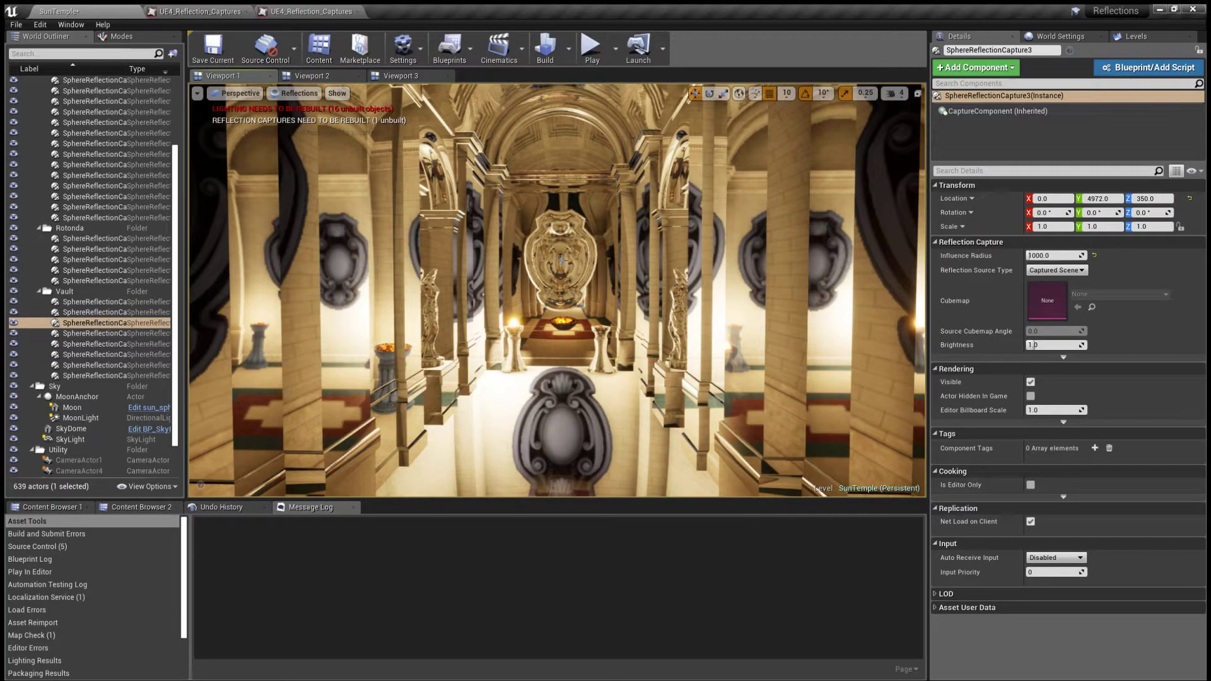
right_drag(561, 261, 603, 273)
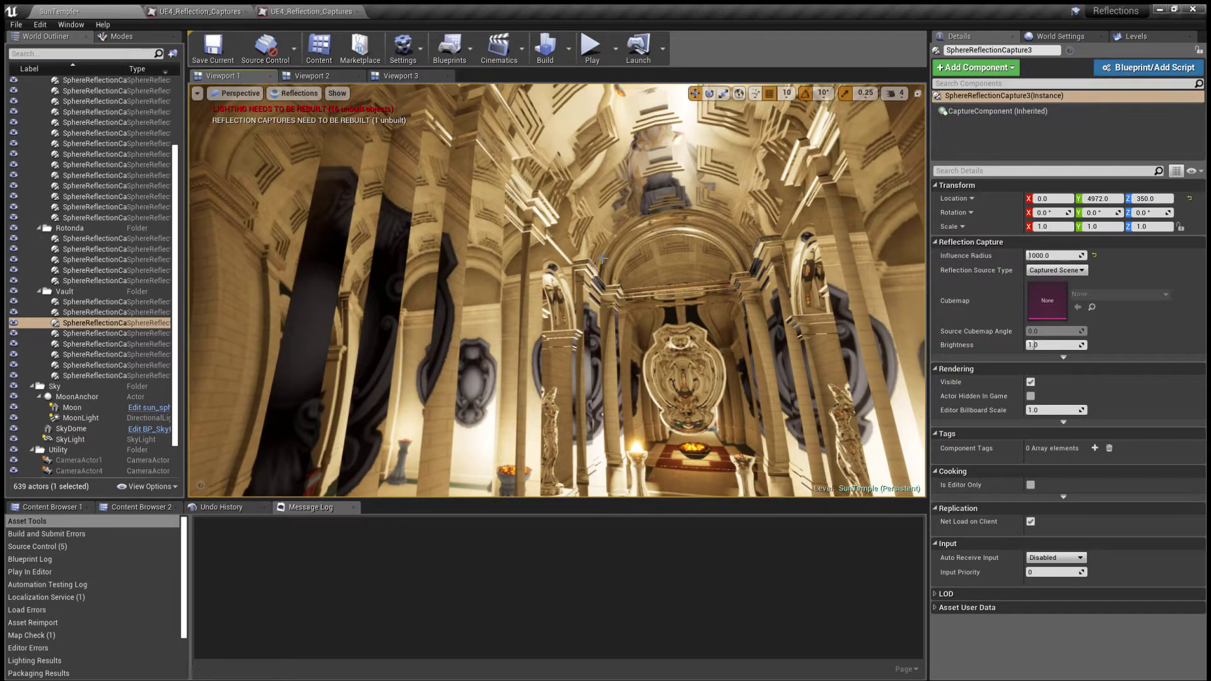
click(309, 75)
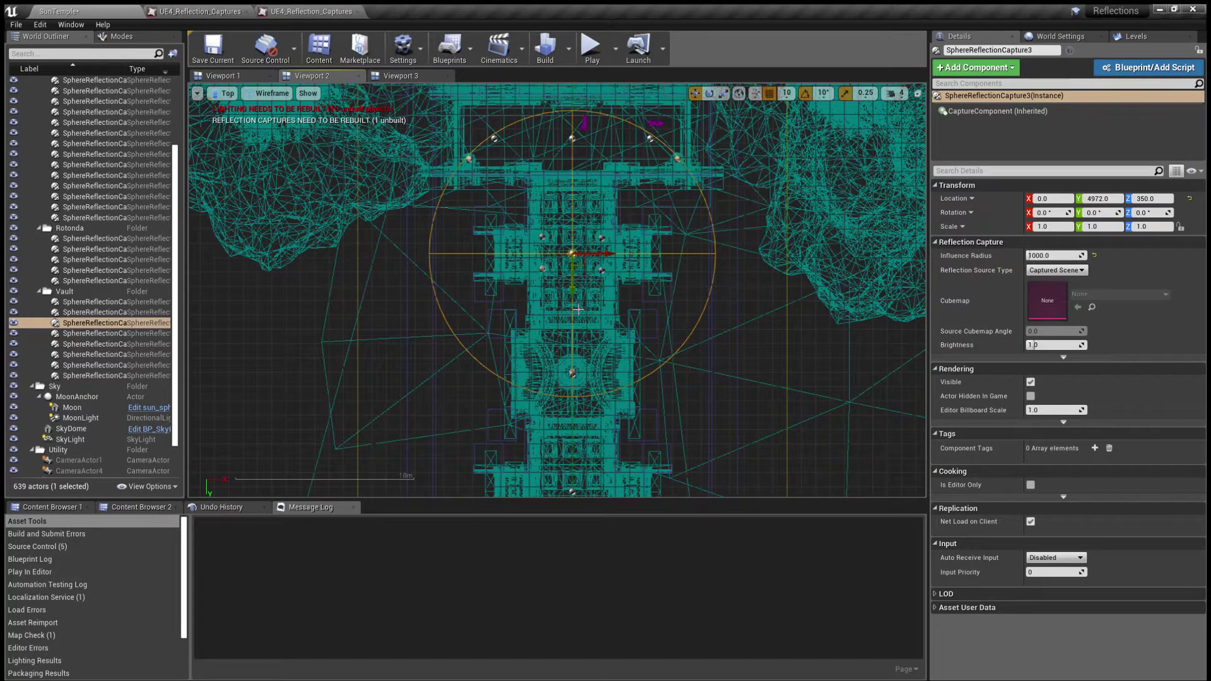
- Check the third Vault capture's influence sphere from the side and look over the hall's reflections in perspective
click(418, 79)
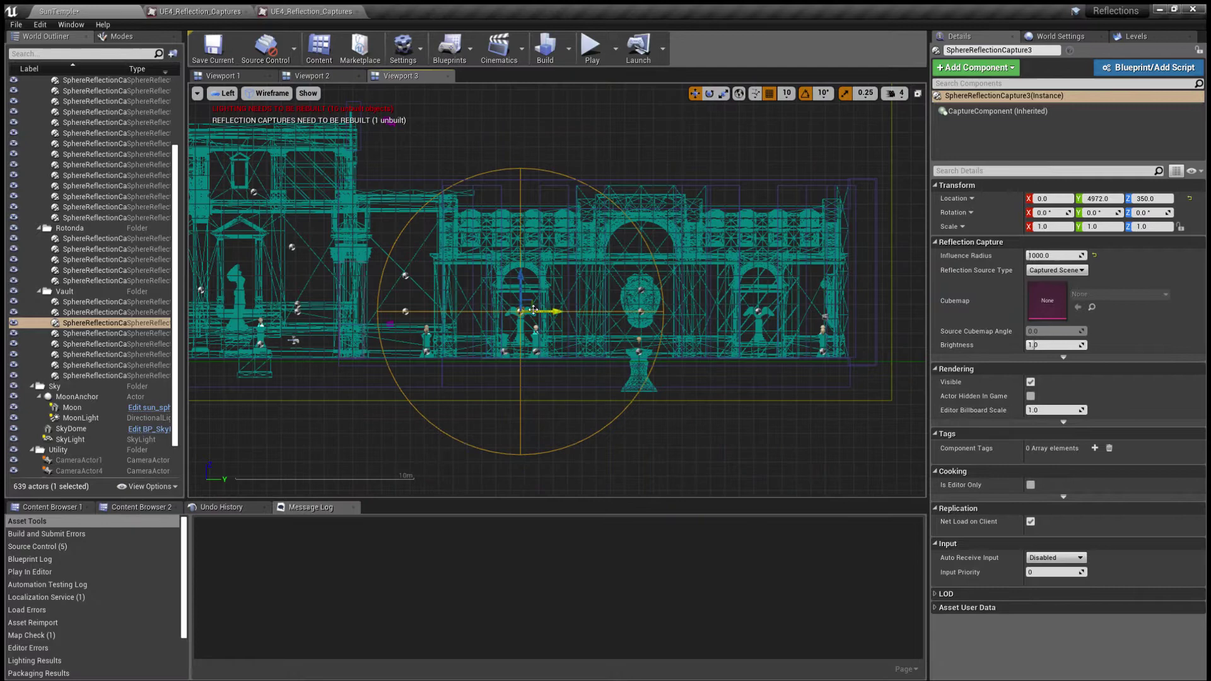
click(246, 75)
right_drag(441, 220, 518, 233)
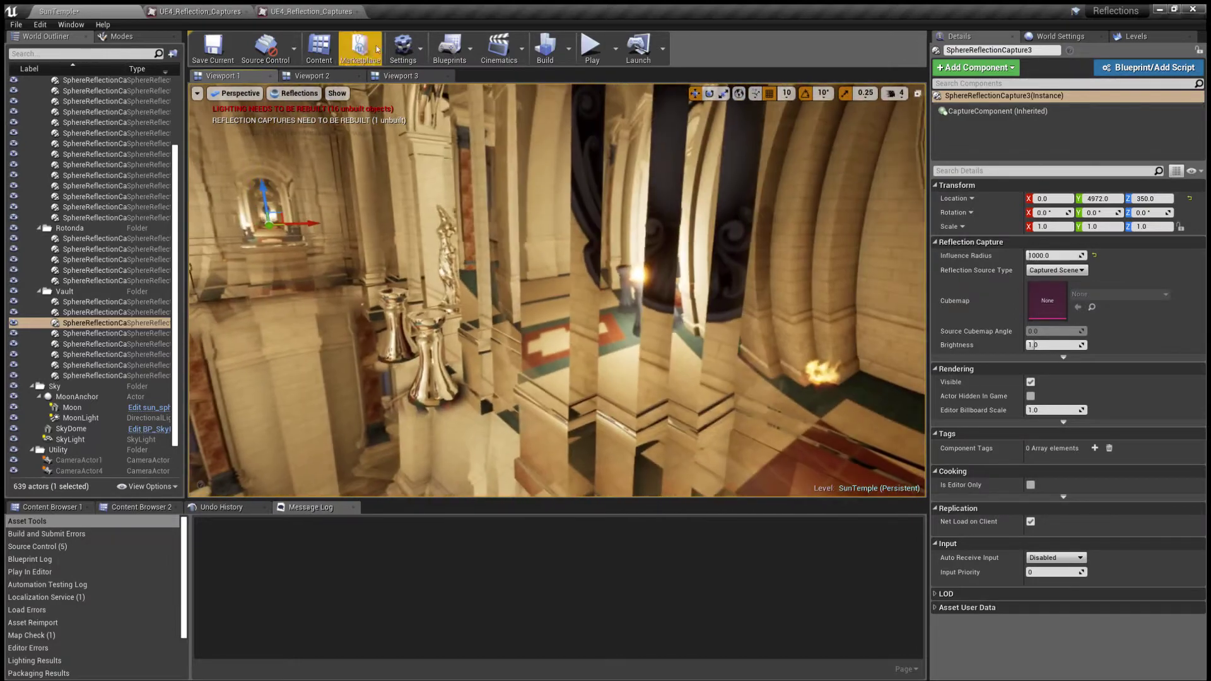
- Select the first three Vault sphere captures together and frame their influence spheres in the top view
click(324, 77)
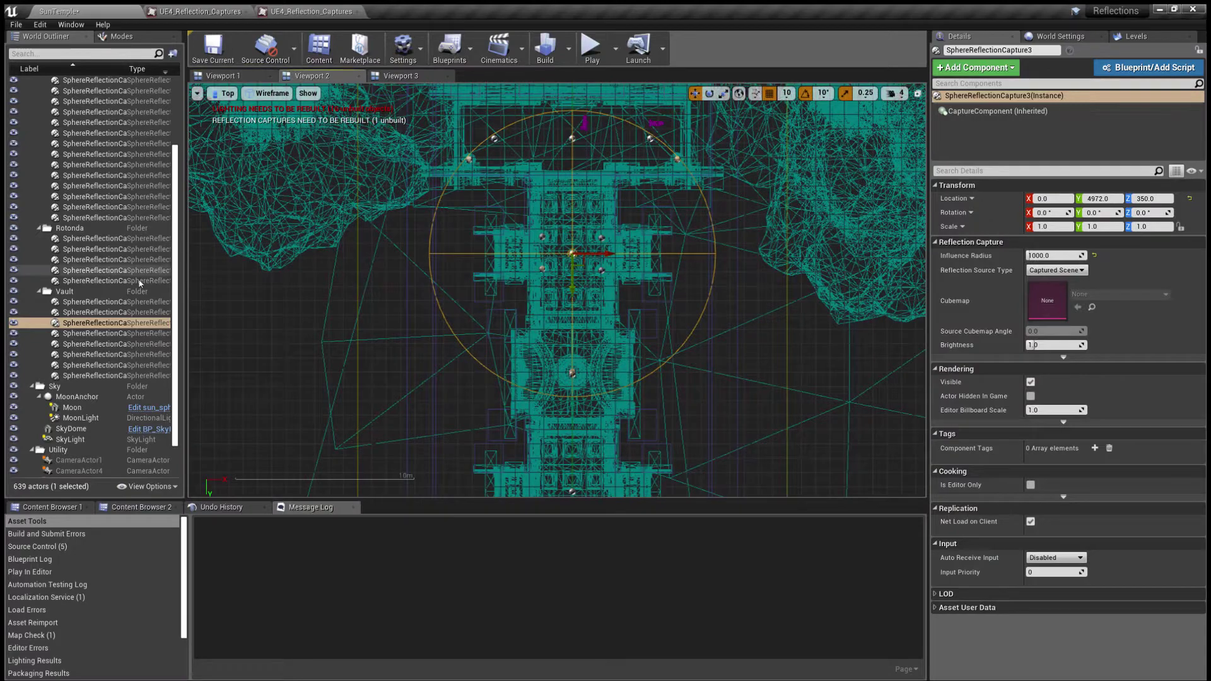
click(101, 302)
shift+click(99, 325)
key(f)
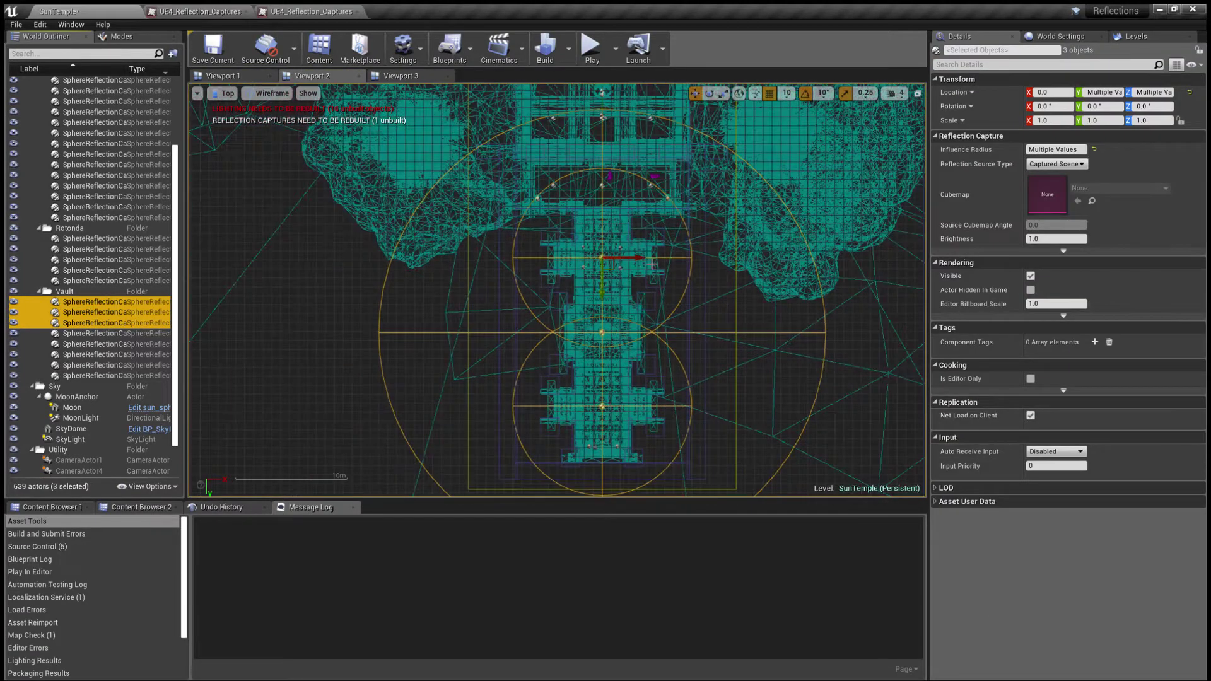
- Hide the fourth Vault capture, select the fifth, and inspect the reflections around the central urn in perspective
click(25, 334)
click(13, 335)
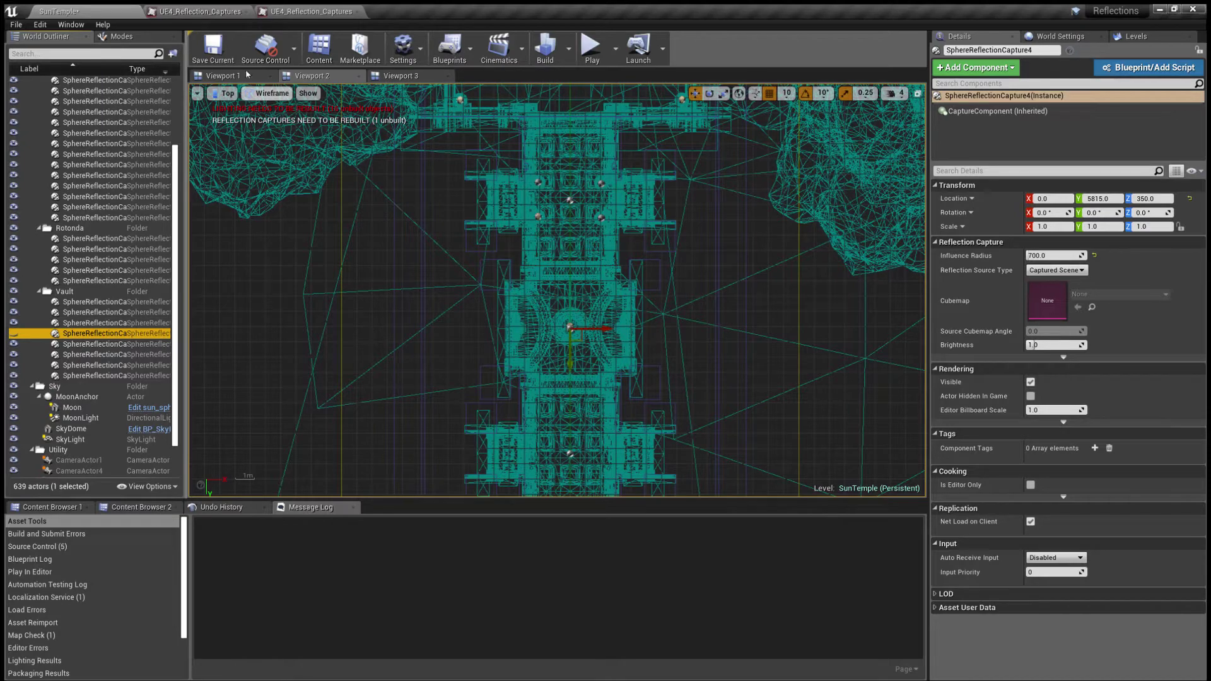
click(74, 345)
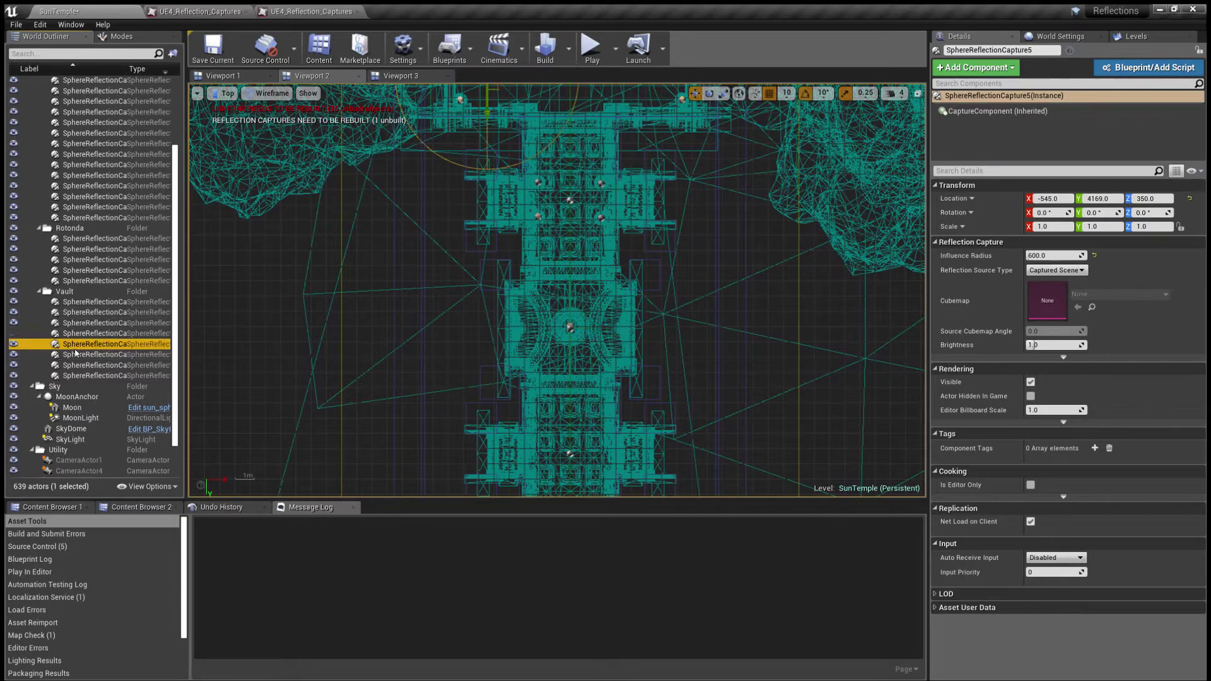
click(235, 76)
right_drag(479, 390, 265, 379)
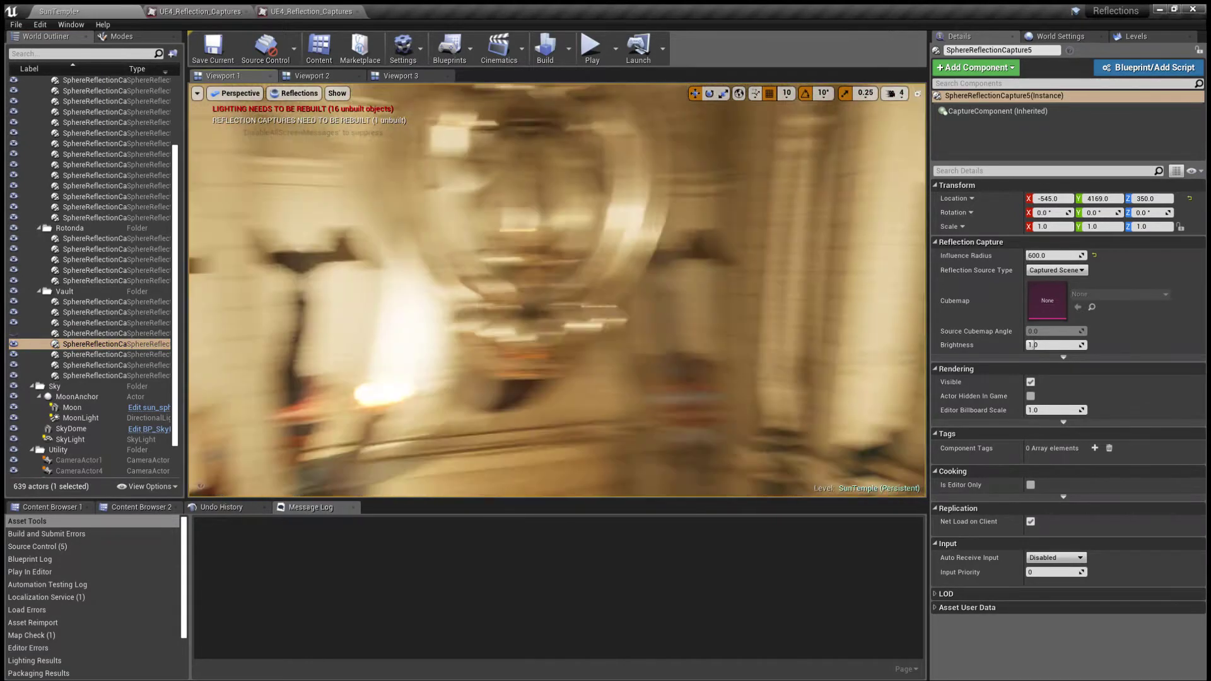
right_drag(558, 290, 254, 290)
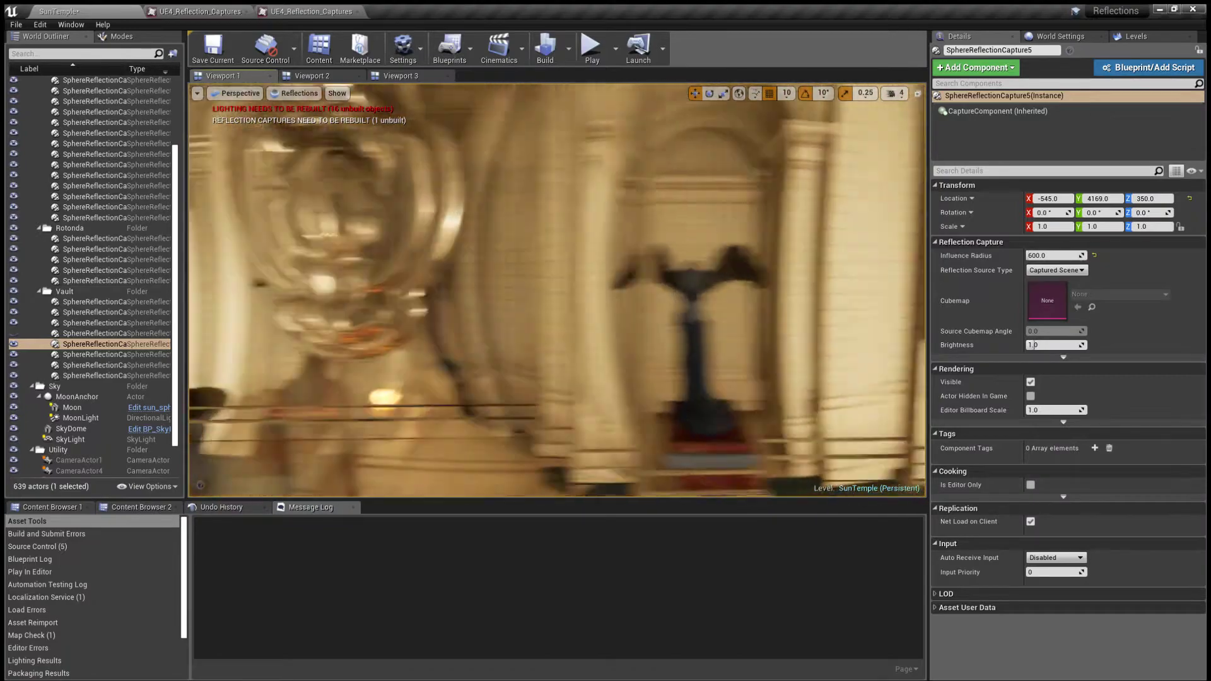
right_drag(479, 390, 480, 390)
- Select the second and third Vault captures together and examine where their influence spheres overlap in the top view
click(302, 77)
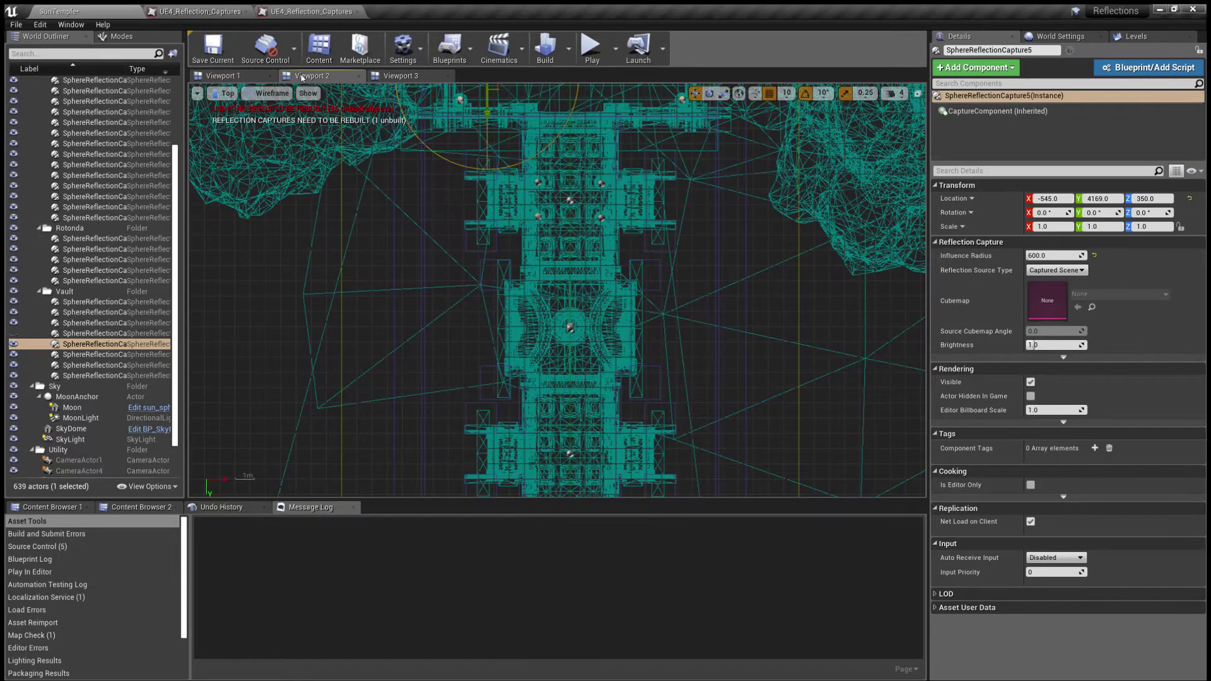
click(92, 313)
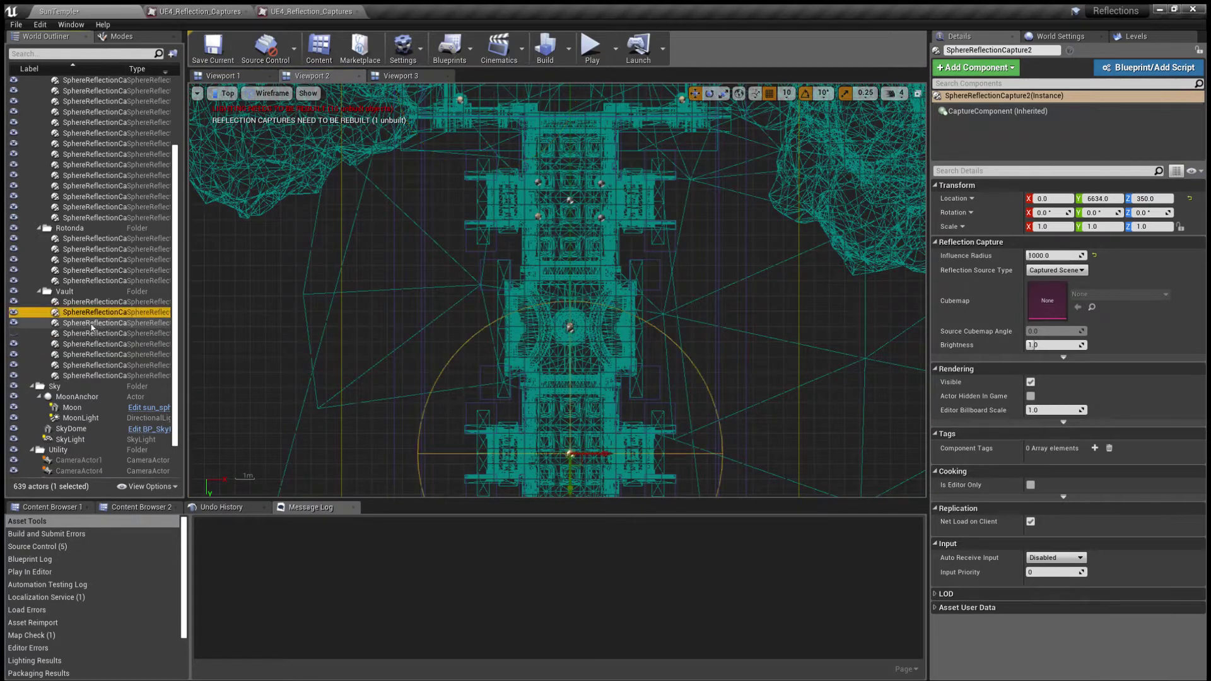
ctrl+click(91, 325)
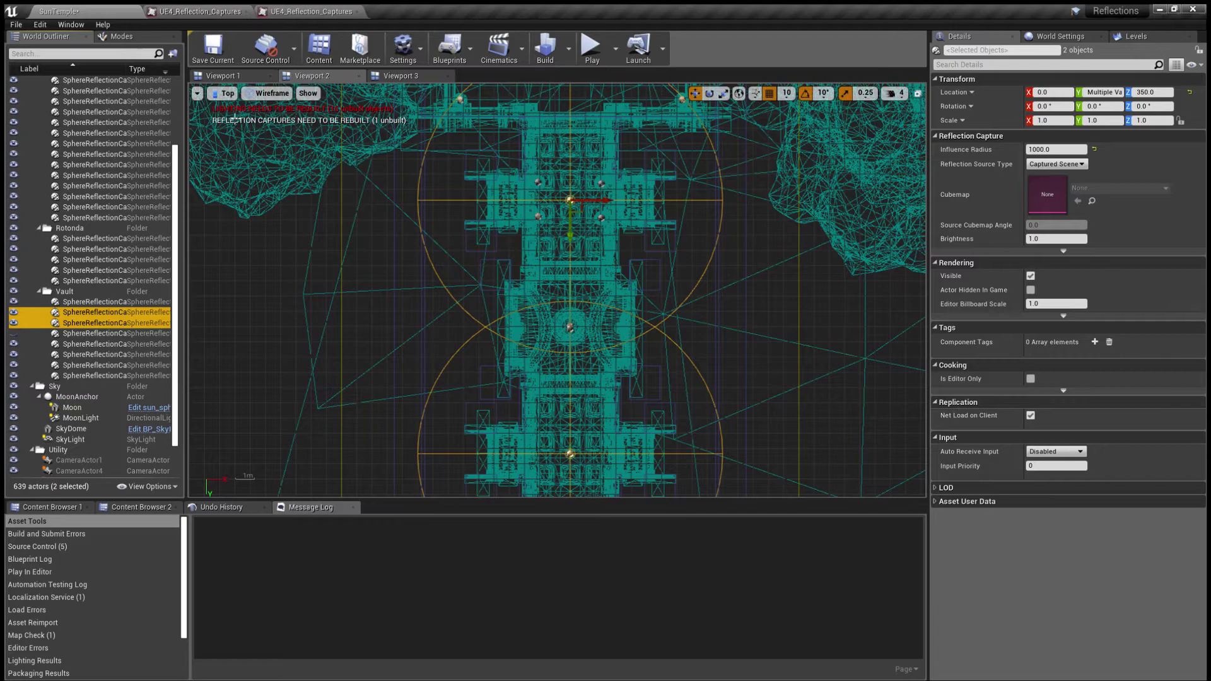
- View the central urn's reflections in perspective and make the fourth Vault capture visible again
click(237, 76)
mouse_move(397, 140)
right_down()
mouse_move(441, 140)
mouse_move(391, 133)
mouse_move(403, 133)
right_up()
right_drag(577, 284, 579, 284)
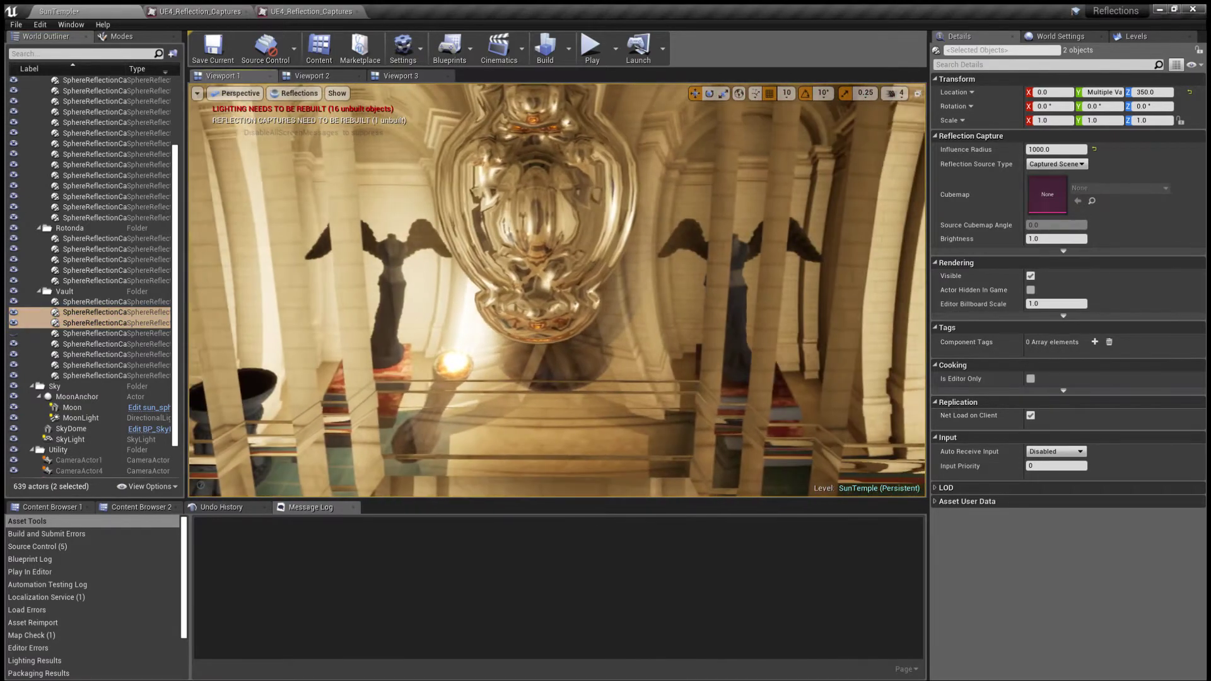
click(68, 333)
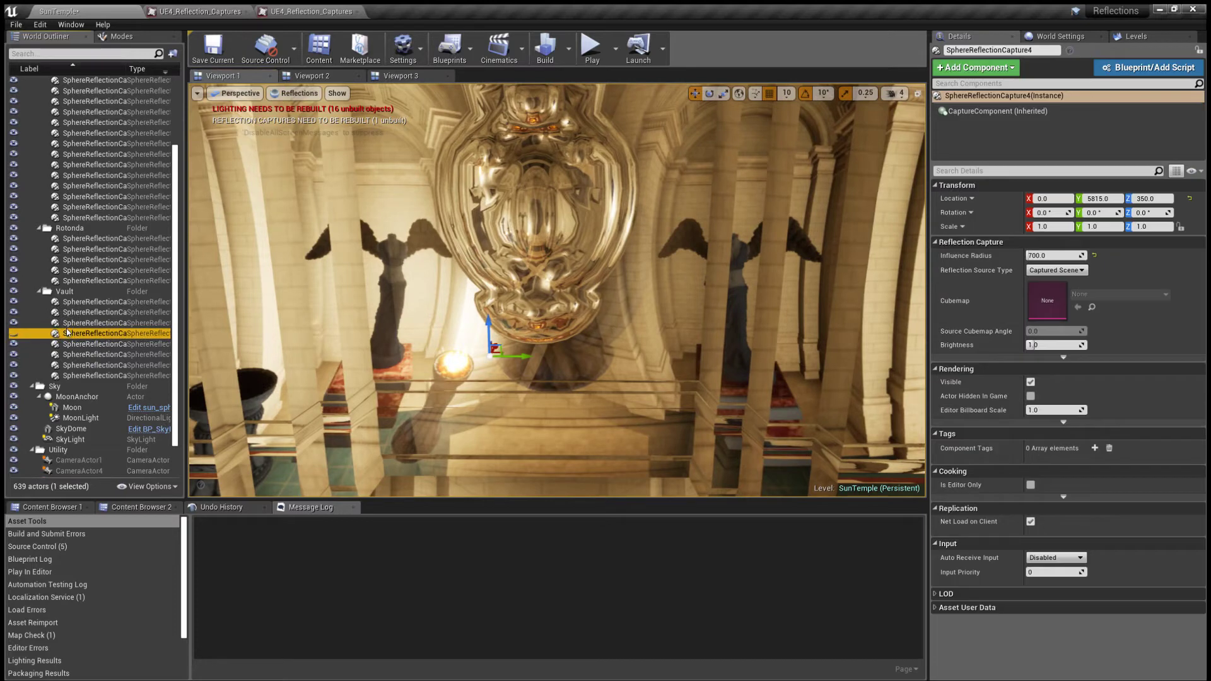
click(13, 334)
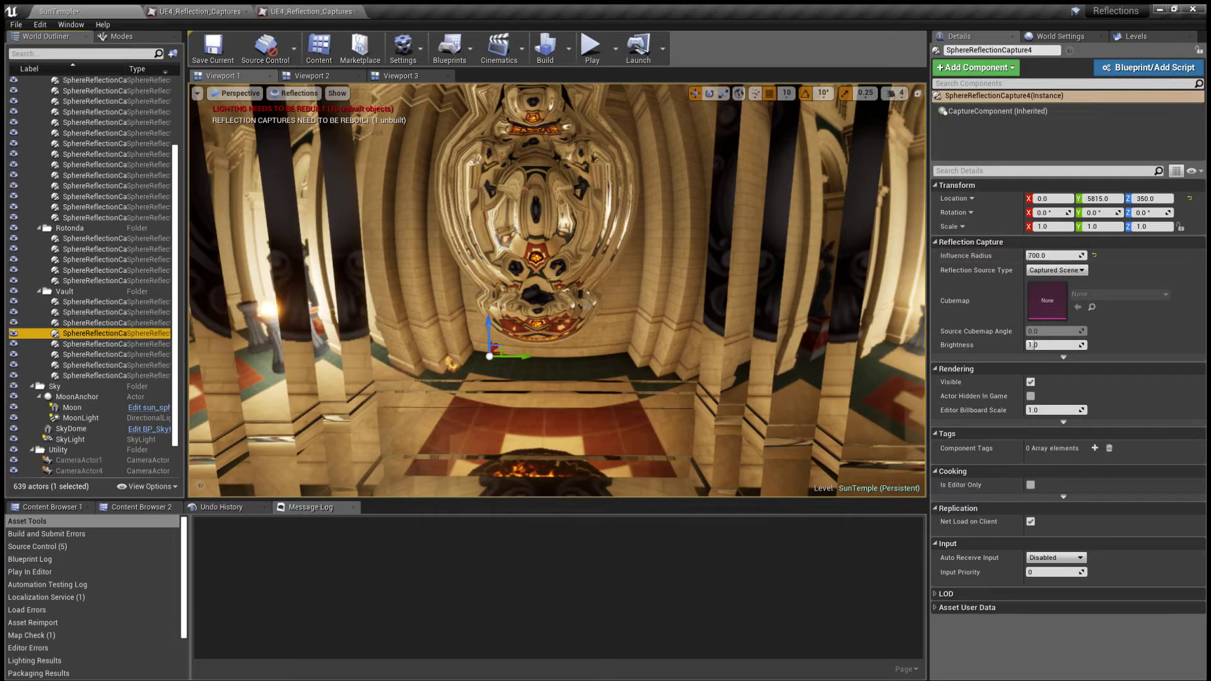
- Examine the fourth Vault capture's influence sphere in the top view, then add the third and second captures to the selection
click(94, 323)
click(78, 335)
click(322, 76)
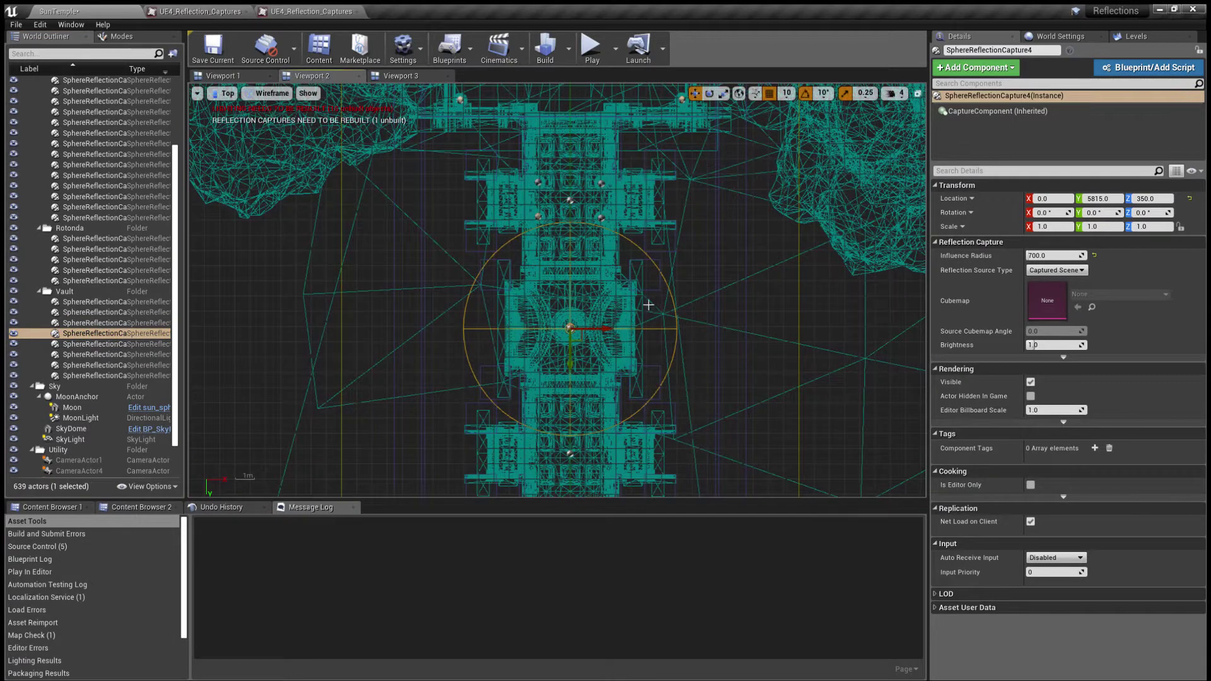
ctrl+click(76, 323)
ctrl+click(79, 313)
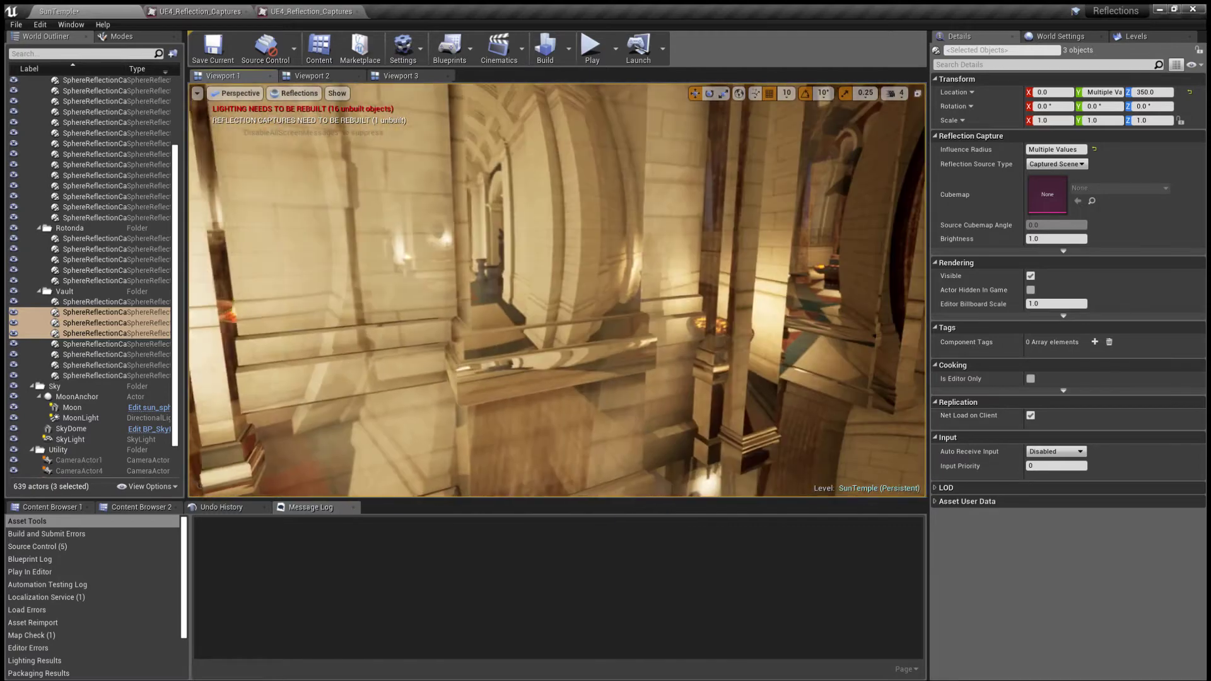
- Step through the fourth to last Vault captures in the side view and frame the last one's influence sphere
click(117, 344)
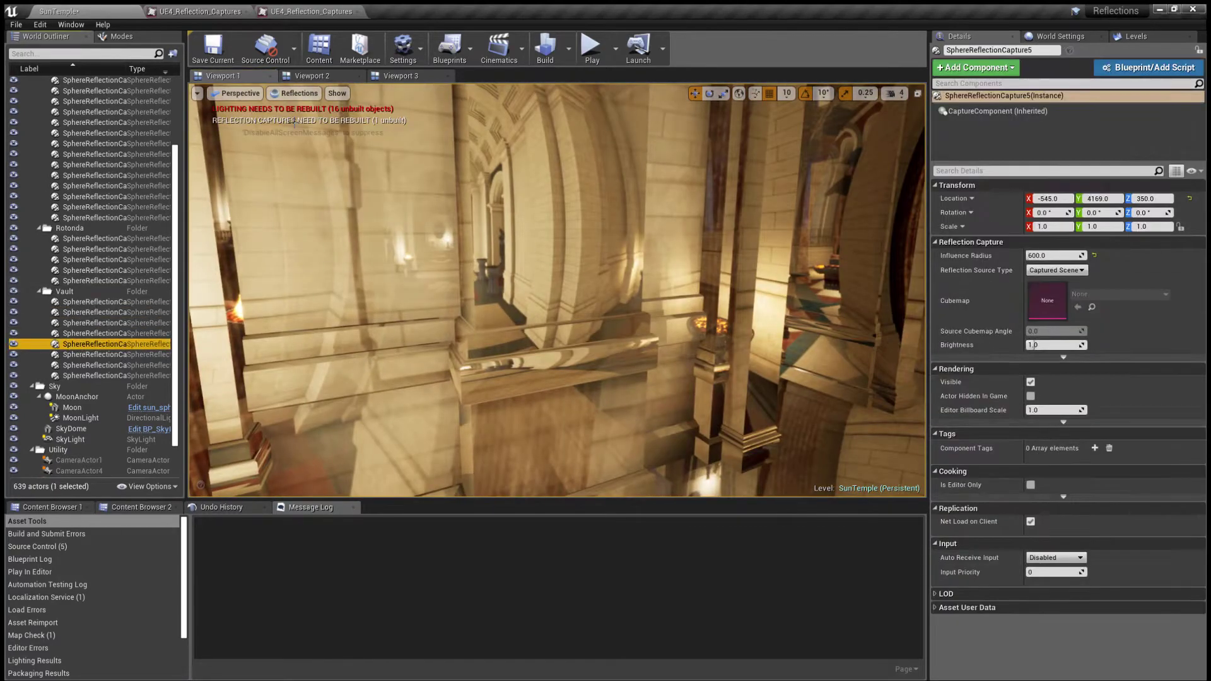
click(401, 75)
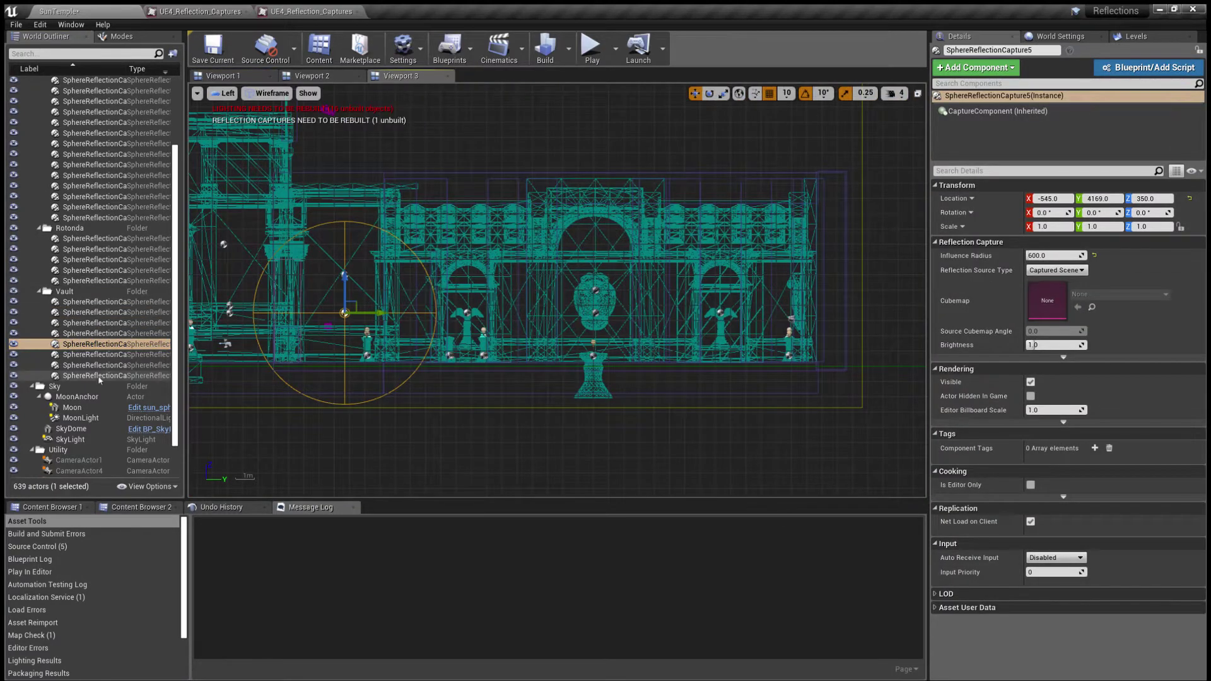
click(93, 336)
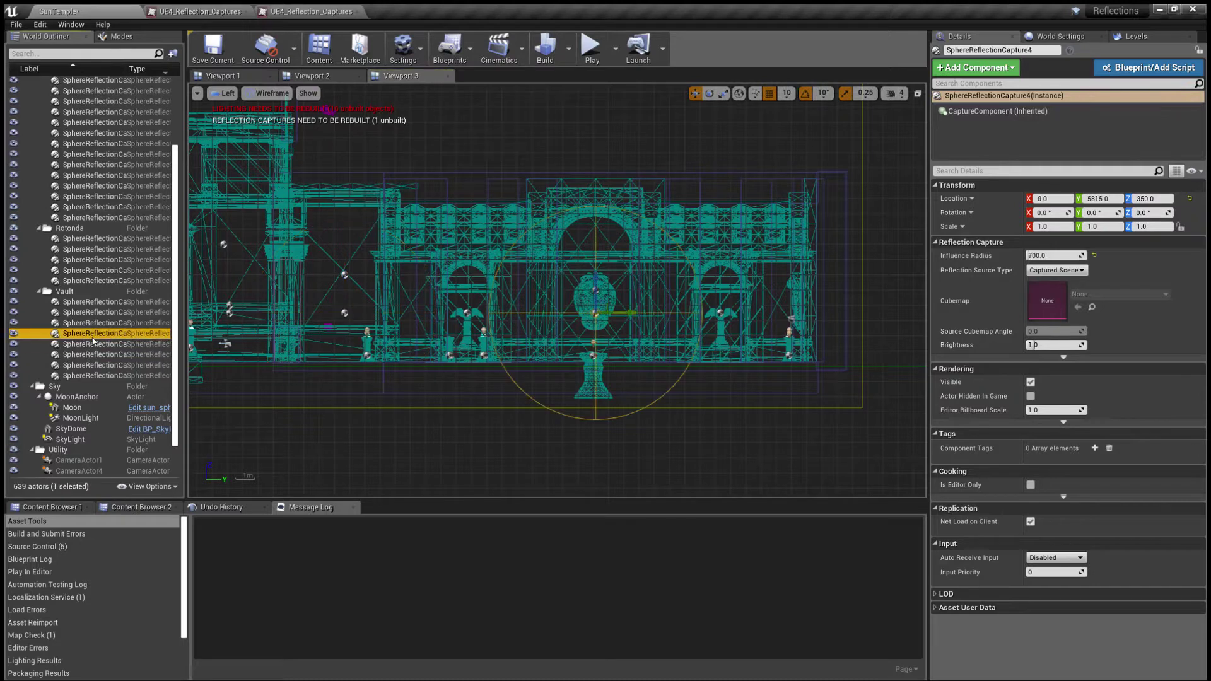
key(Down)
key(Down)
key(Down)
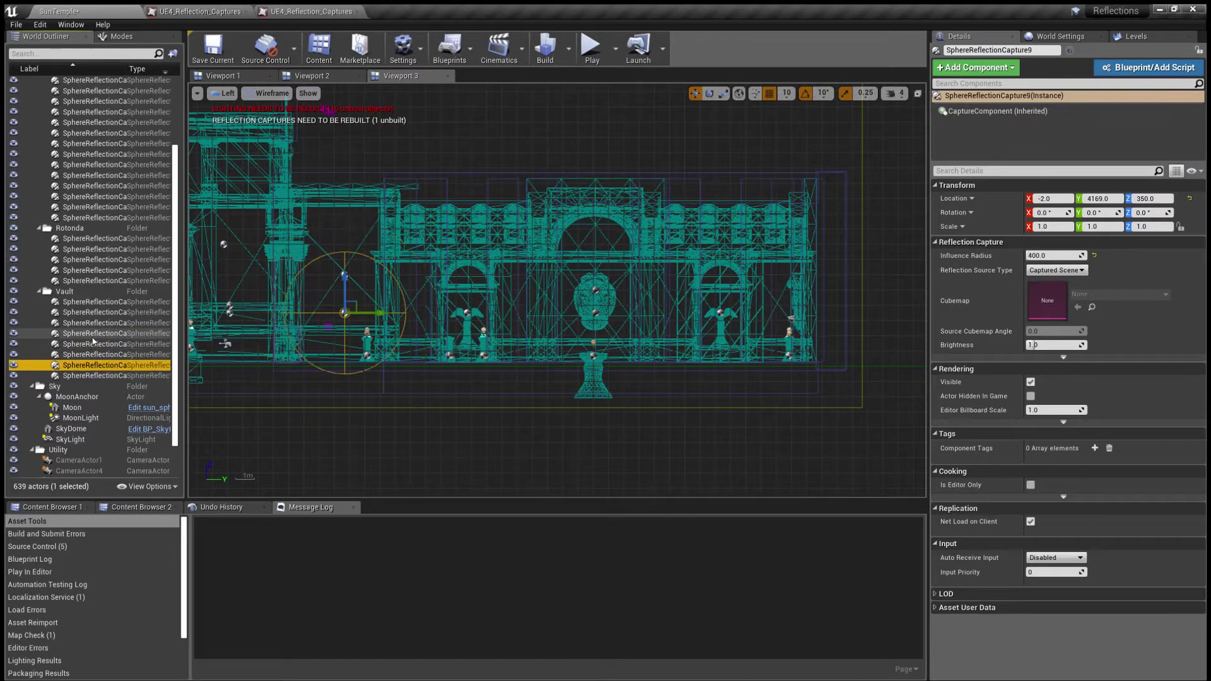
key(Up)
key(Down)
key(Down)
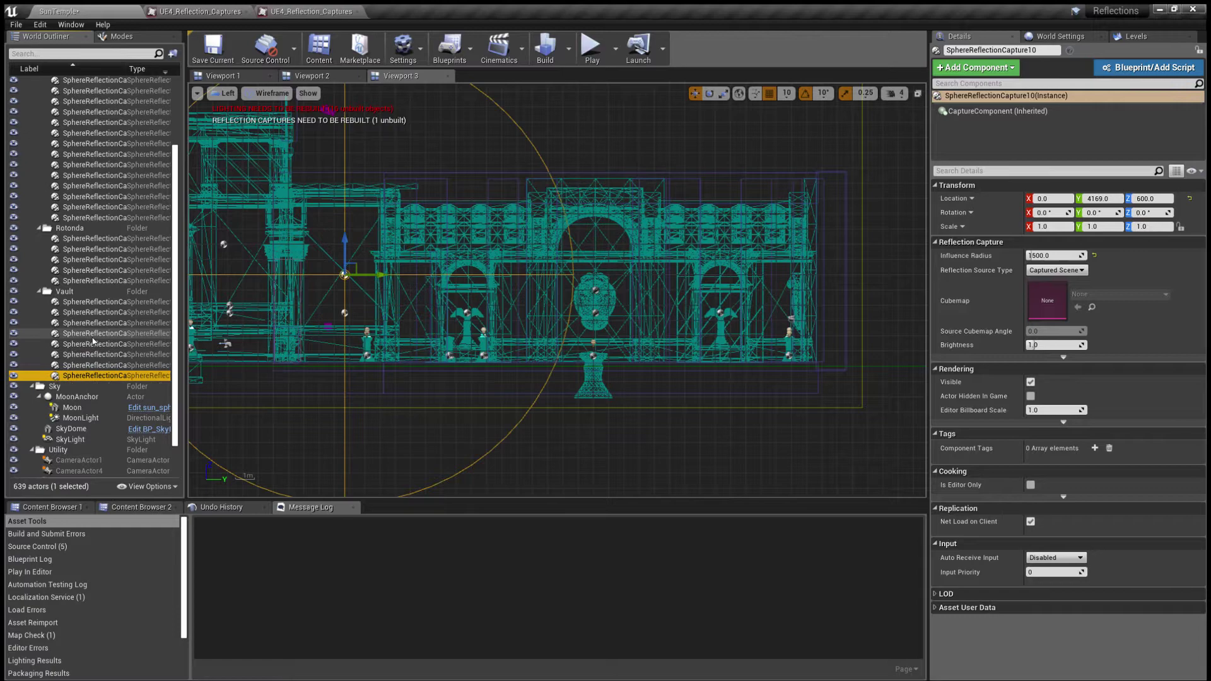
key(f)
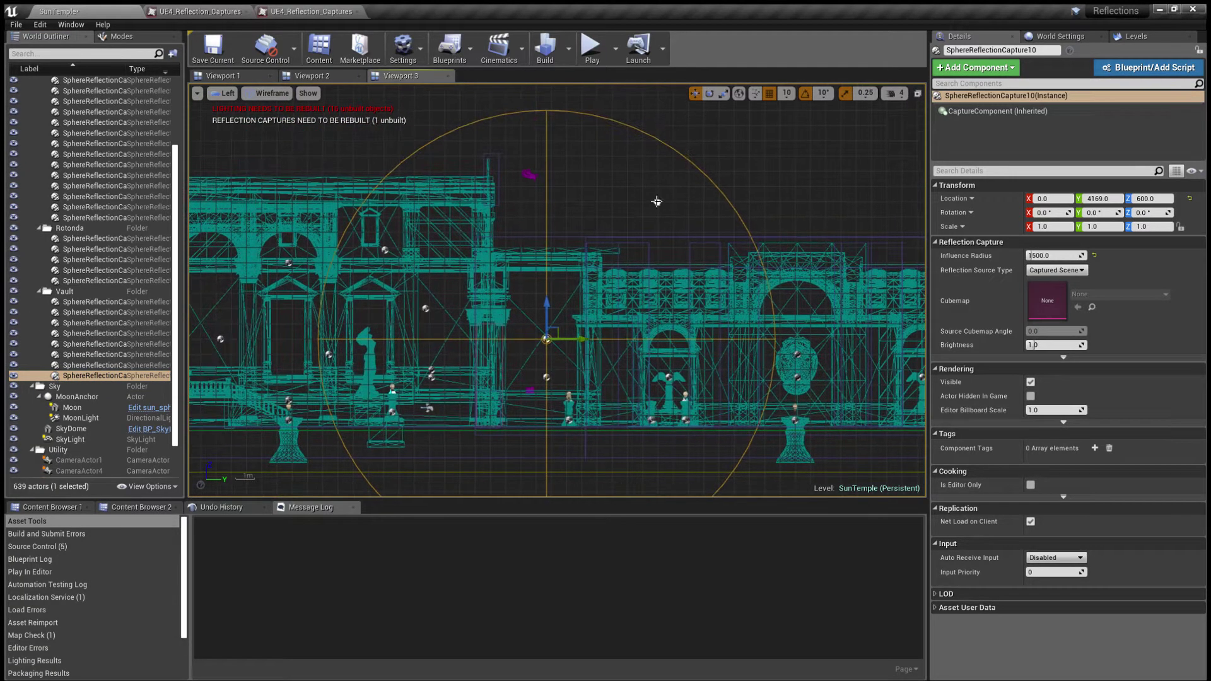
- Examine the last Vault capture's influence sphere in the top view and the entrance area's reflections in perspective
click(313, 76)
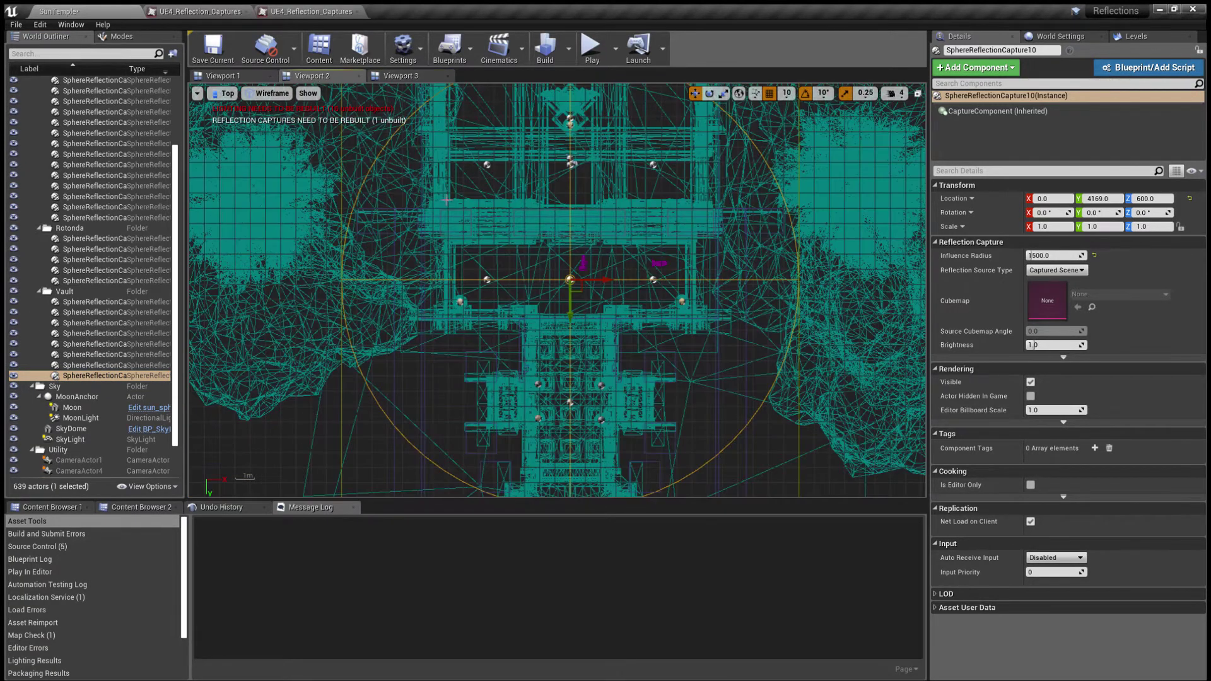
click(244, 79)
right_drag(558, 290, 379, 284)
right_drag(558, 290, 378, 290)
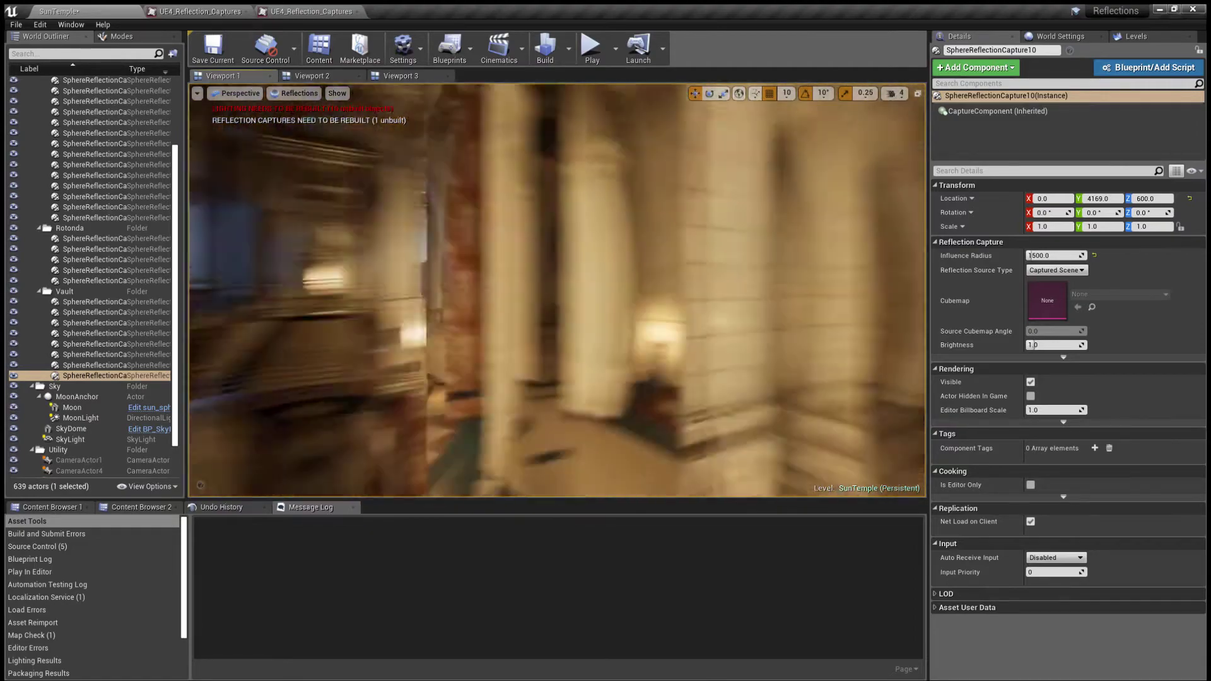
right_drag(557, 290, 706, 281)
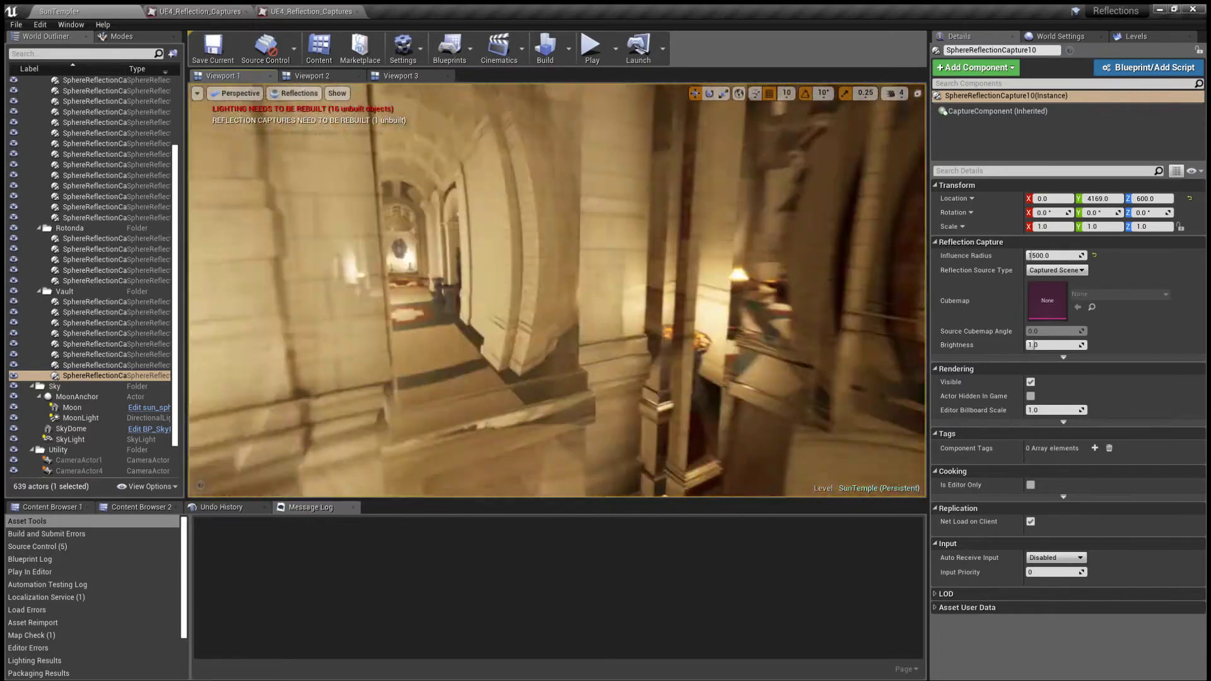
right_drag(513, 287, 510, 287)
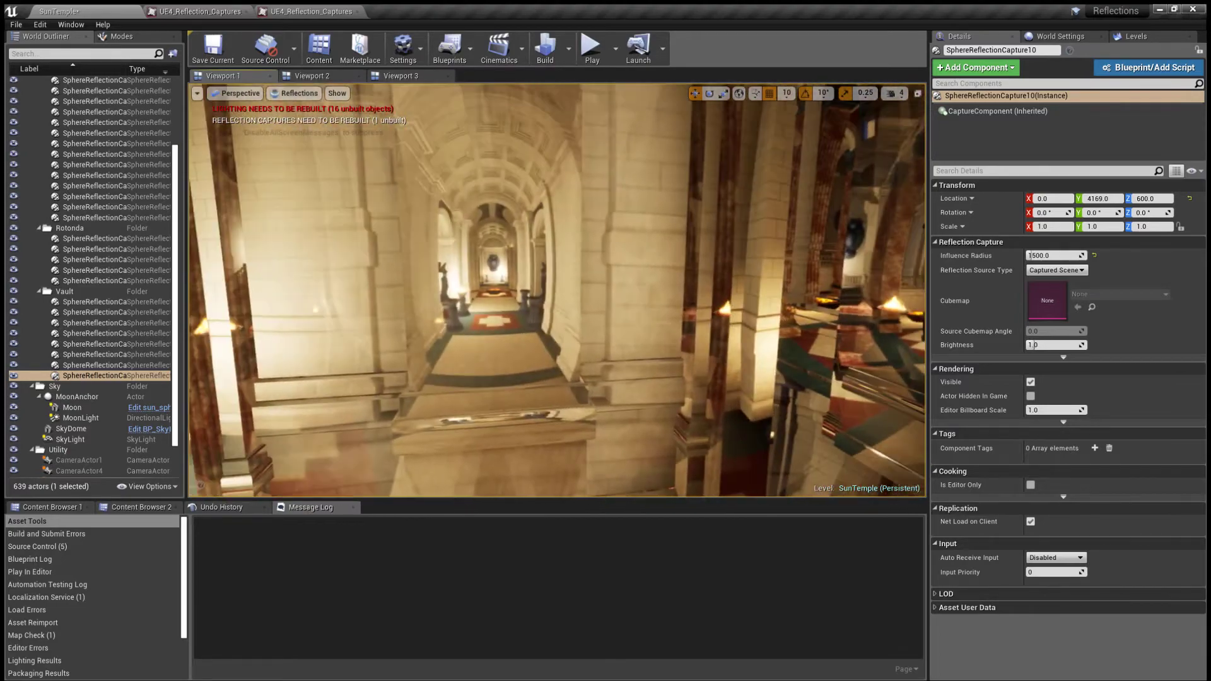
- Compare the influence spheres of SphereReflectionCapture9 and the adjacent room's central SphereReflectionCapture12 in the top view
click(308, 75)
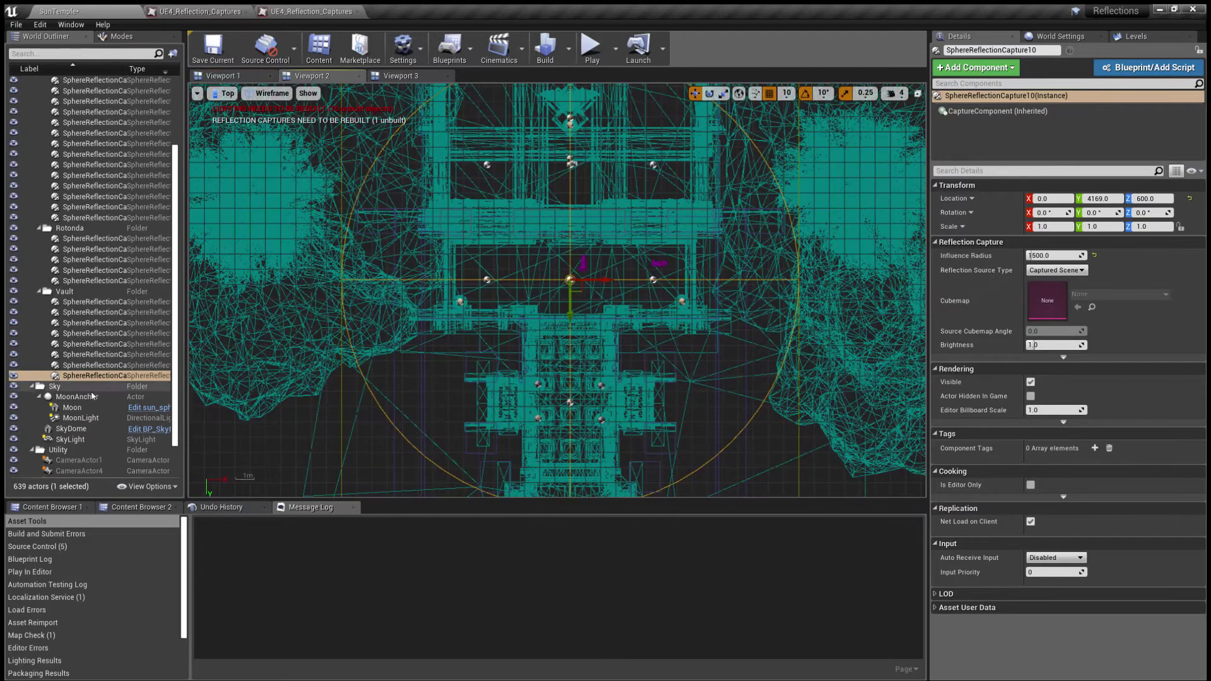
click(95, 365)
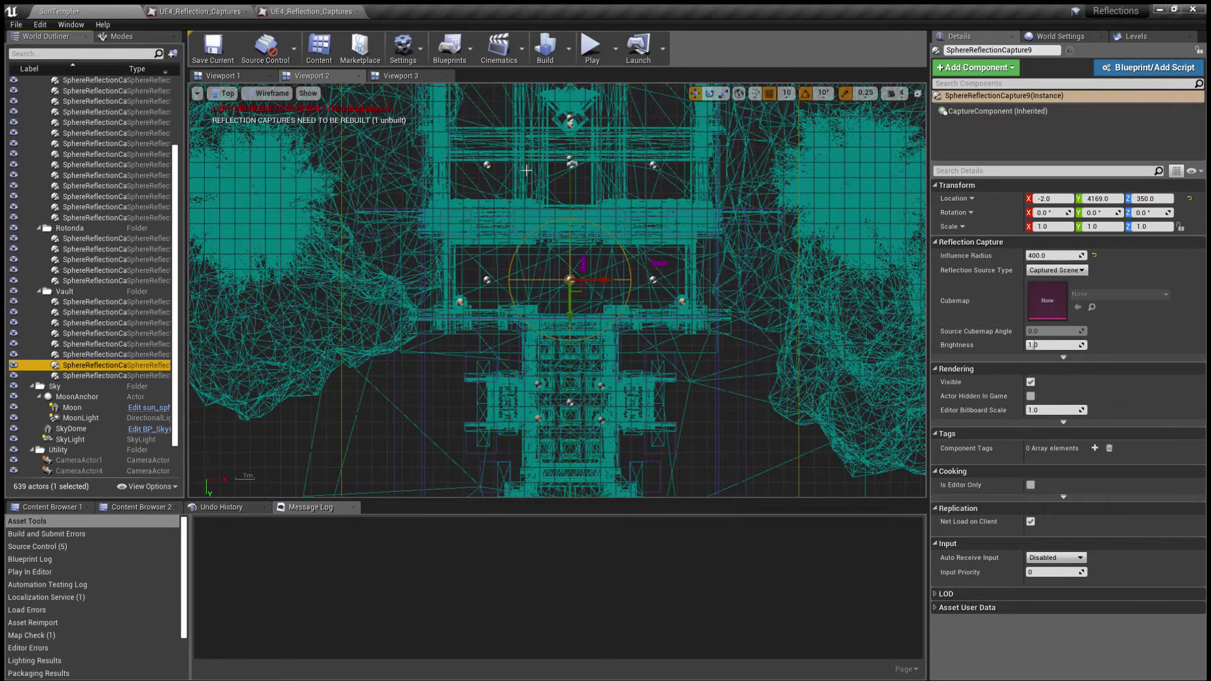
right_drag(496, 167, 504, 231)
scroll(581, 279, up, 3)
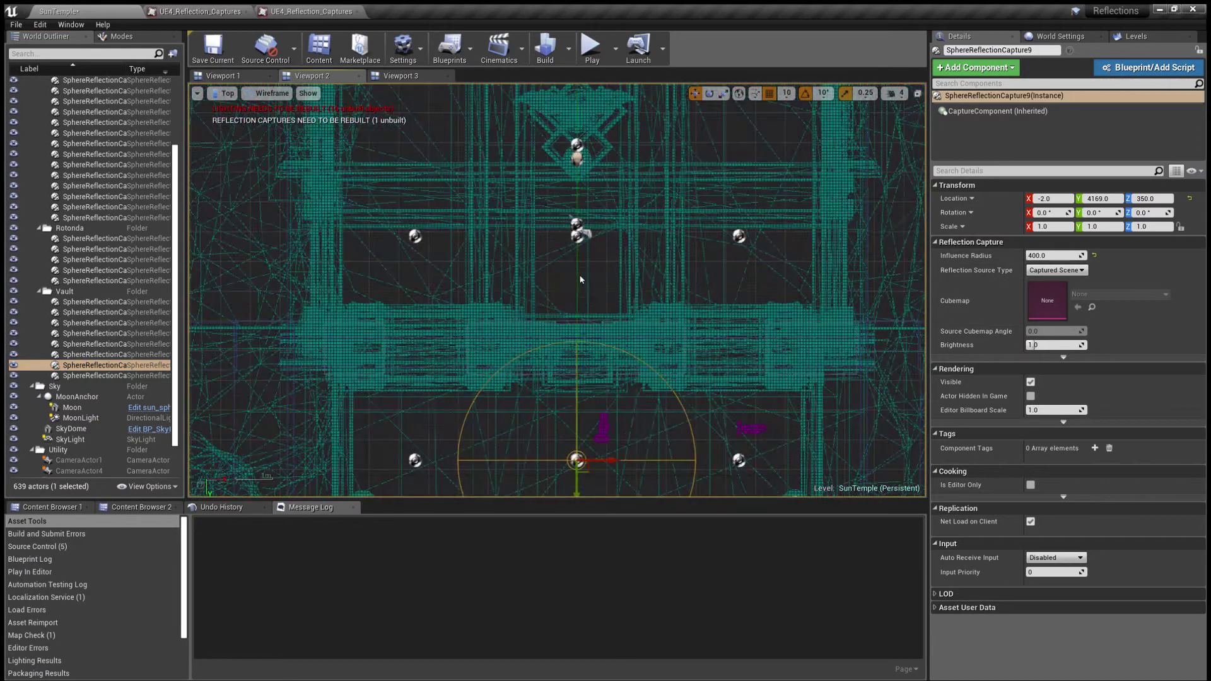
click(574, 239)
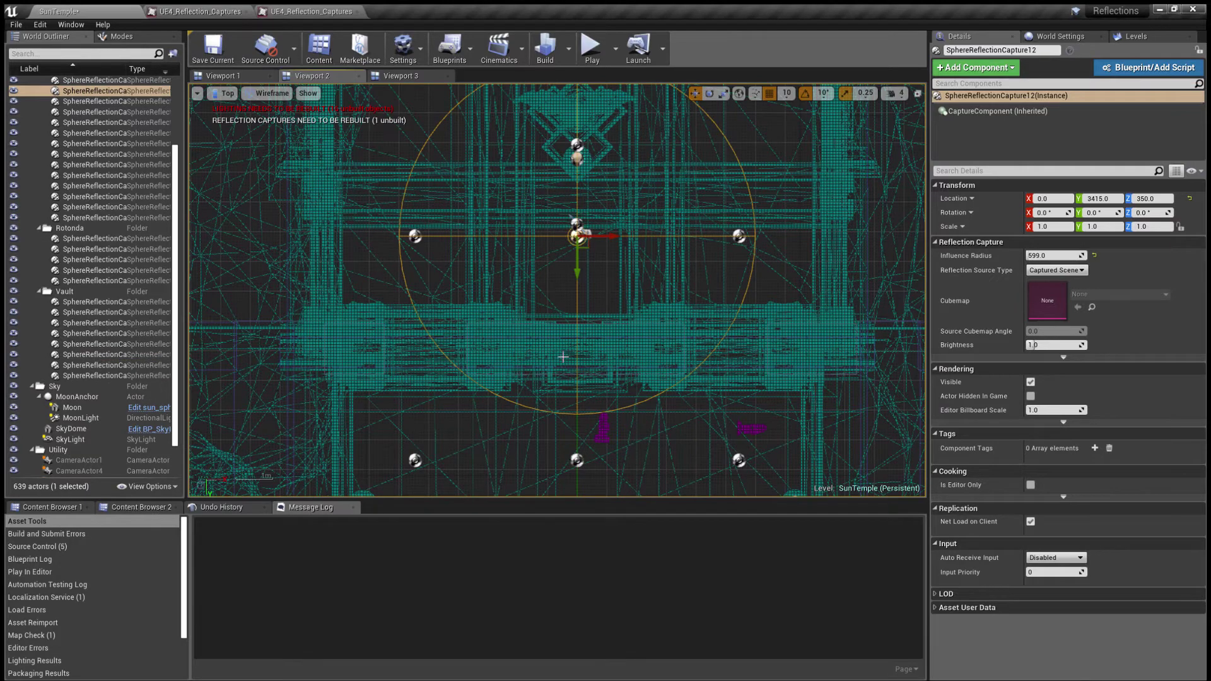
right_drag(563, 357, 564, 272)
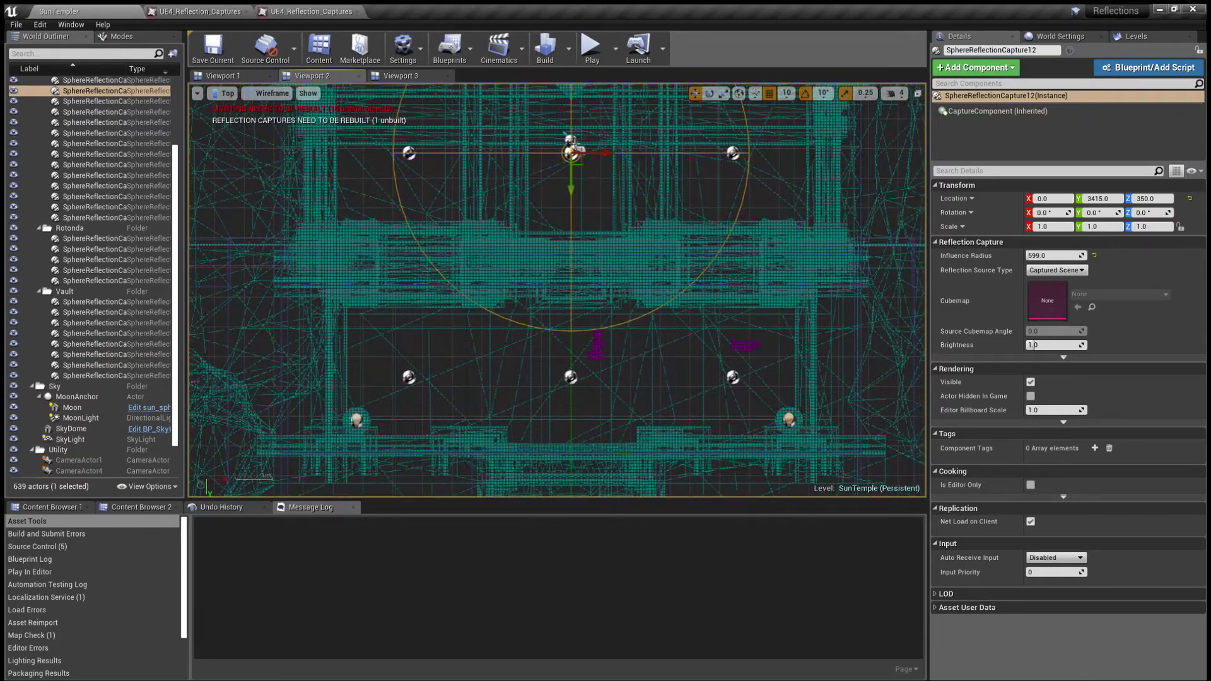
- Select SphereReflectionCapture5, 6, 9 and 4 in turn, ending on 5, to compare their influence spheres in the top view
click(407, 378)
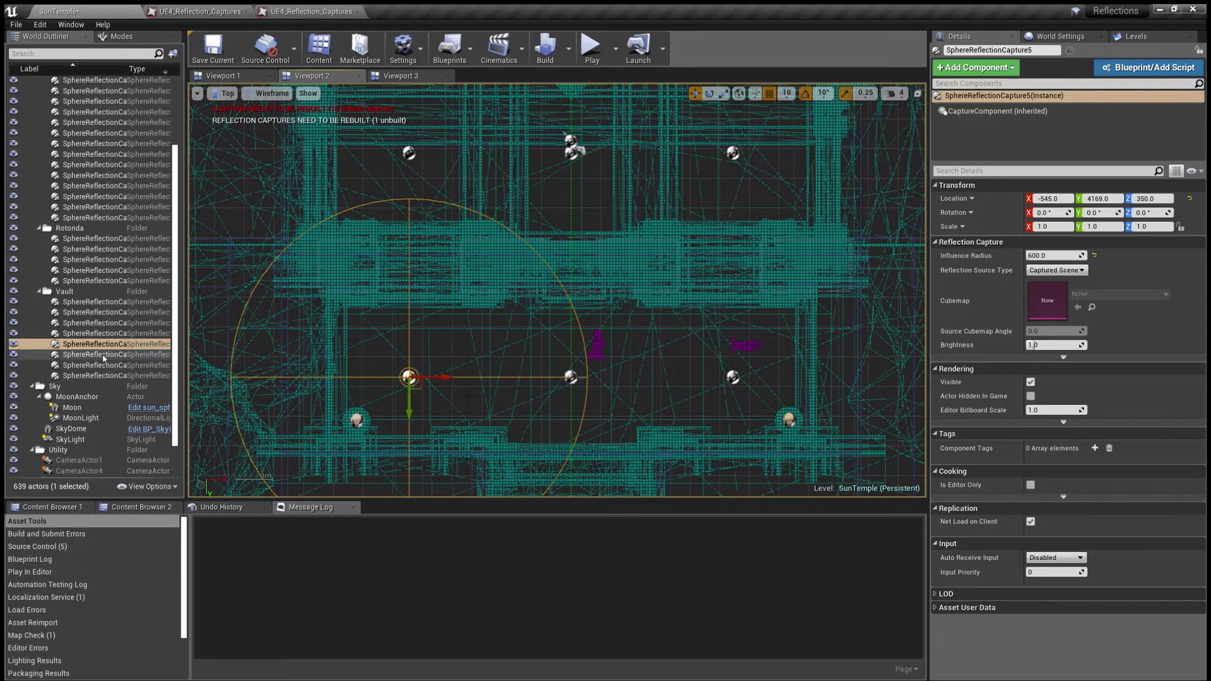
click(75, 355)
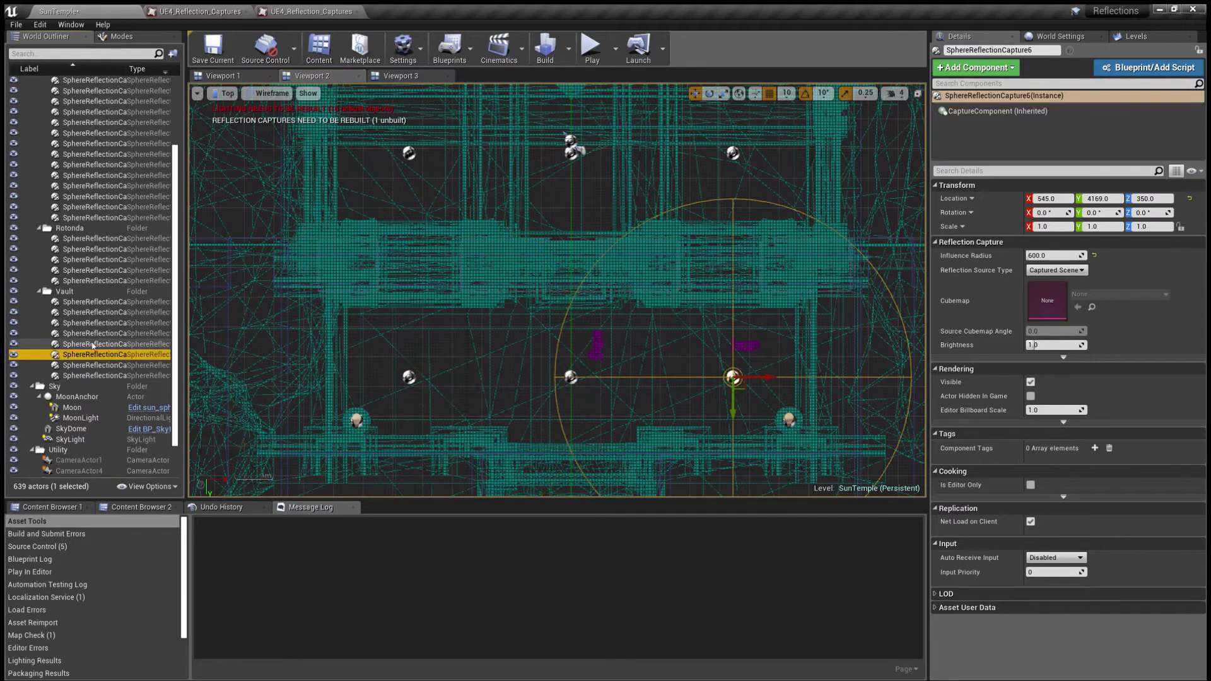
click(85, 364)
click(85, 333)
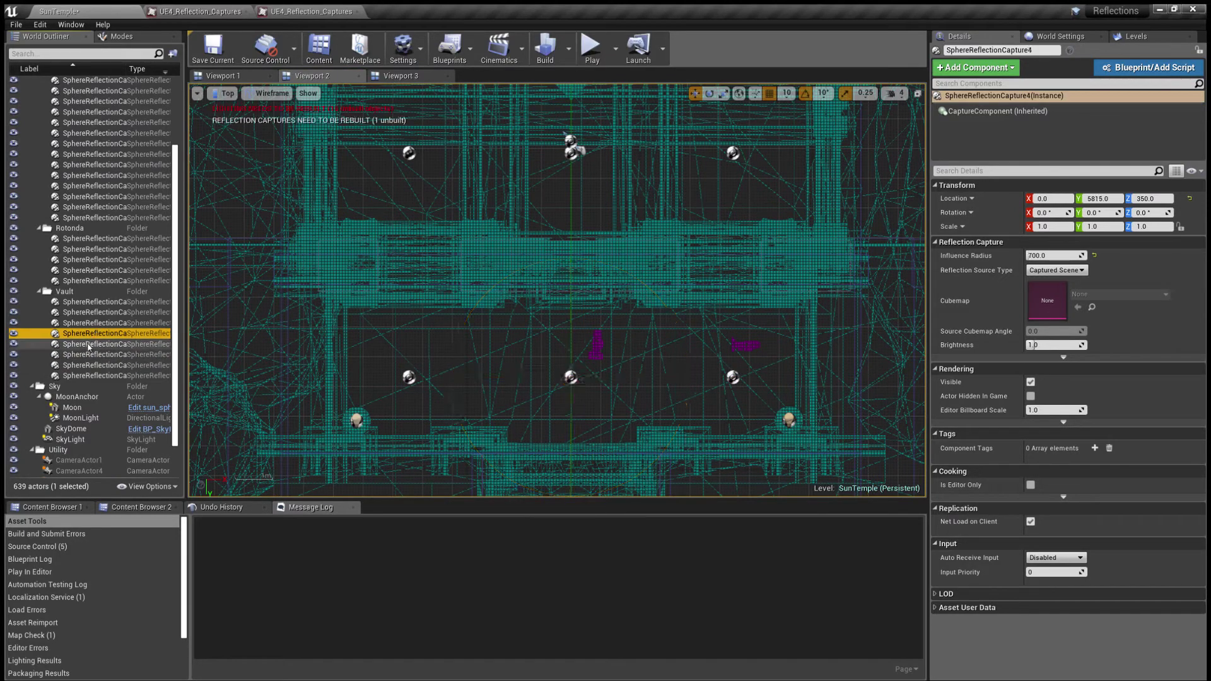
click(87, 344)
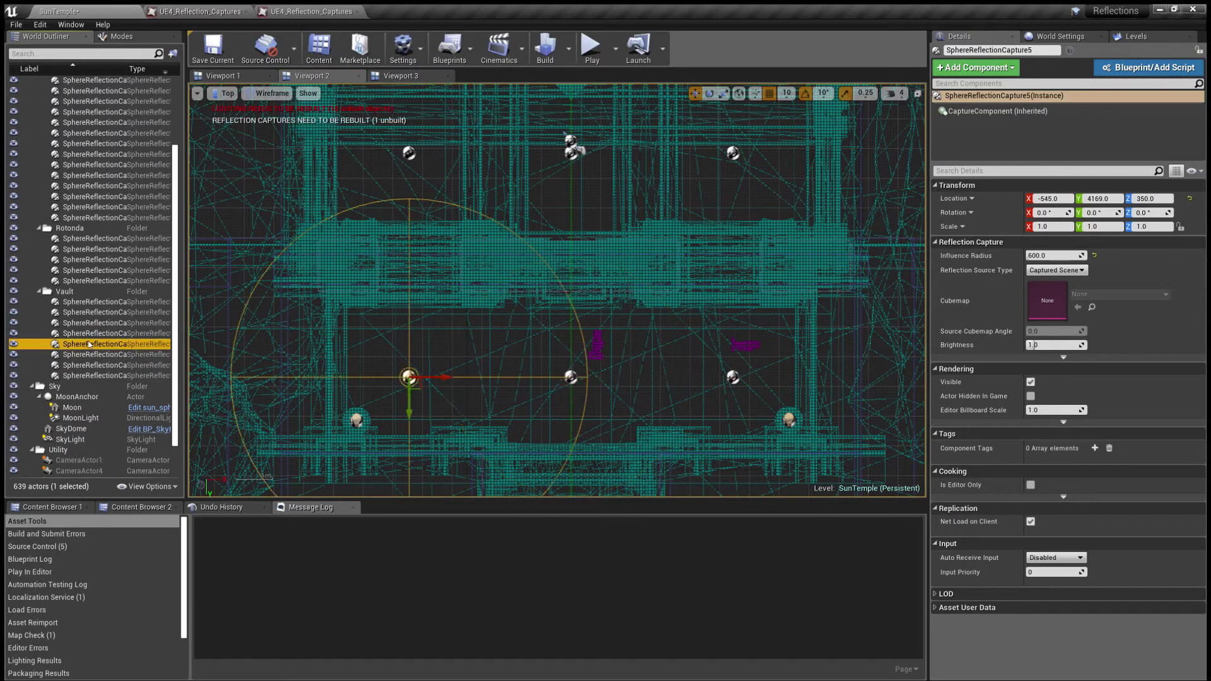
- Compare SphereReflectionCapture12's influence sphere in the top view with the full-influence threshold shown in the sphere reflection capture diagram
click(85, 207)
click(568, 152)
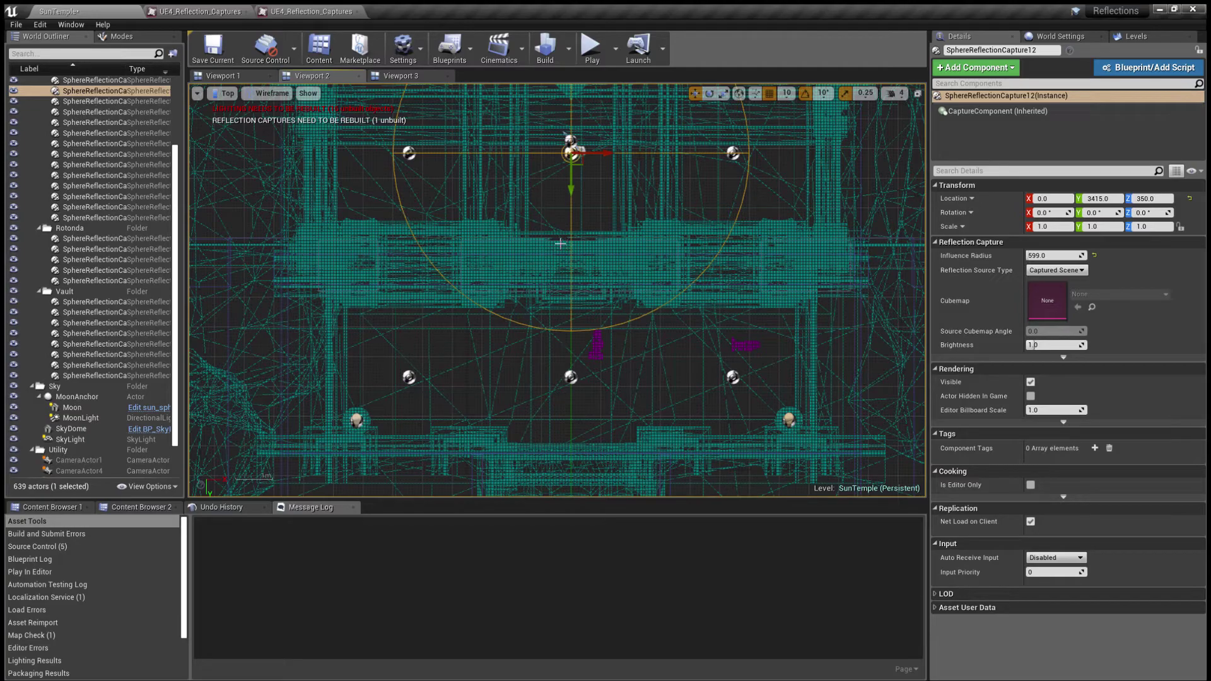
click(188, 10)
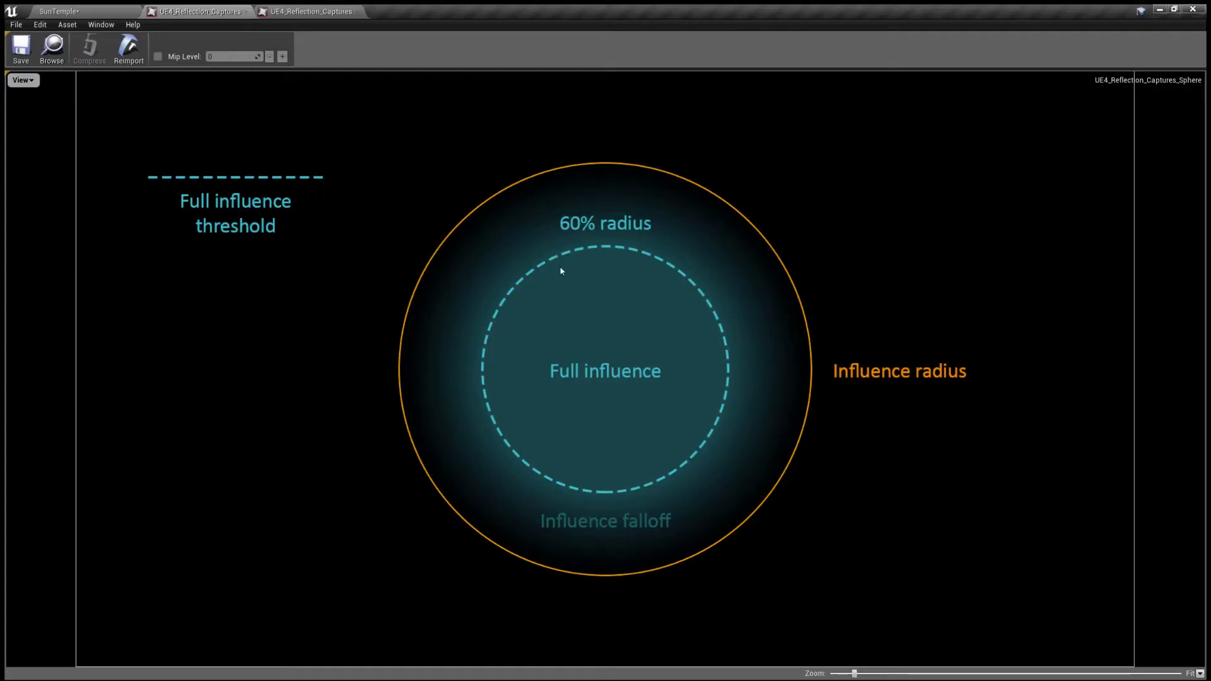
click(63, 12)
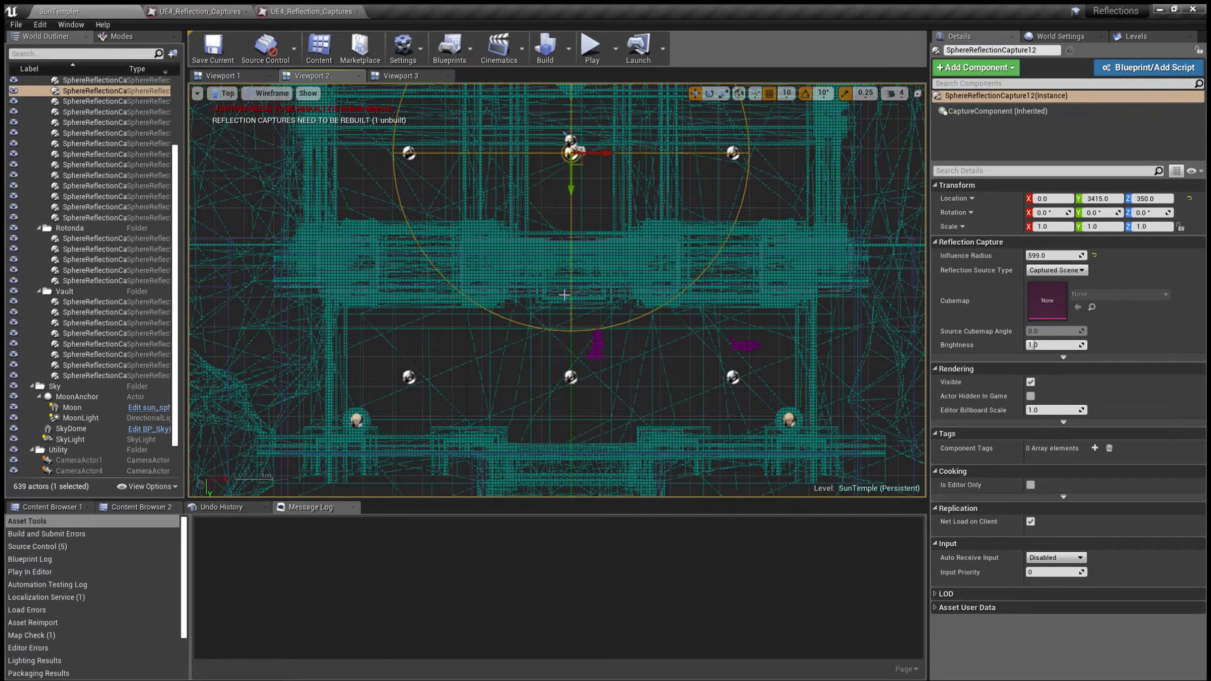
- Inspect the reflections towards the vaulted hall in the perspective view with the editor markers hidden
key(alt+g)
right_drag(639, 262, 538, 262)
key(g)
key(g)
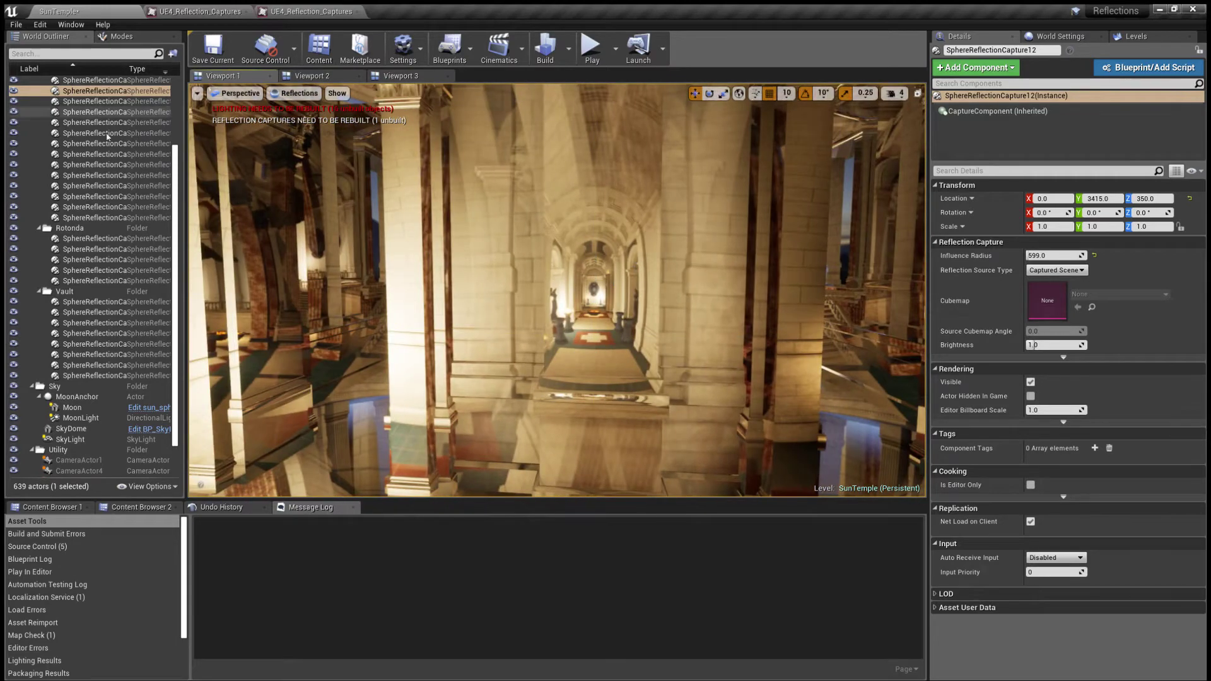
- Hide SphereReflectionCapture9 after checking SphereReflectionCapture10, and inspect the entrance area's reflections without it in perspective
click(151, 375)
key(f)
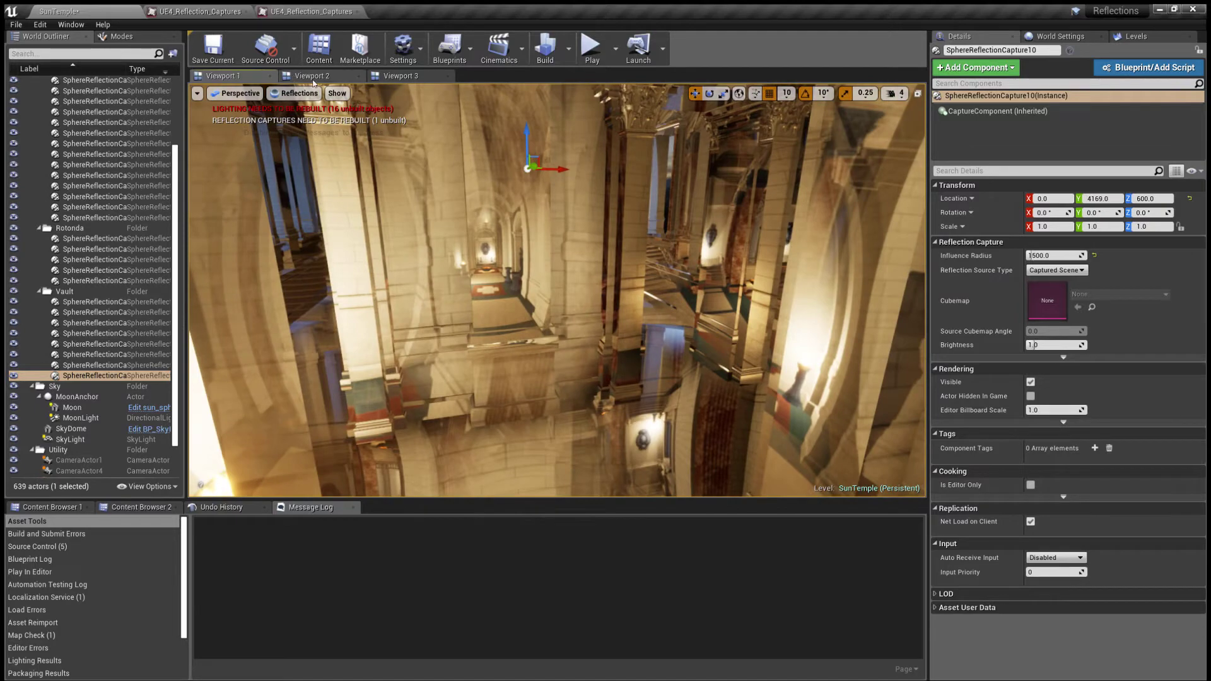
click(38, 365)
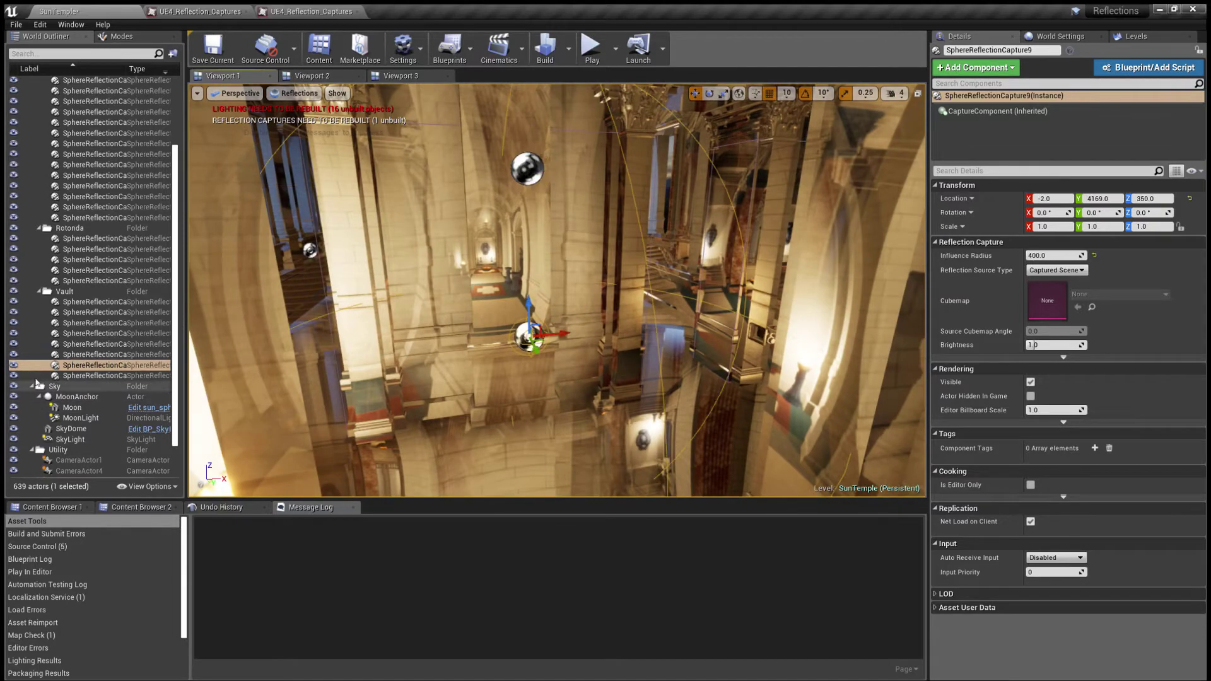
click(16, 365)
mouse_move(572, 313)
right_down()
mouse_move(625, 306)
mouse_move(650, 318)
mouse_move(602, 321)
mouse_move(598, 302)
mouse_move(424, 301)
mouse_move(418, 329)
mouse_move(562, 315)
right_up()
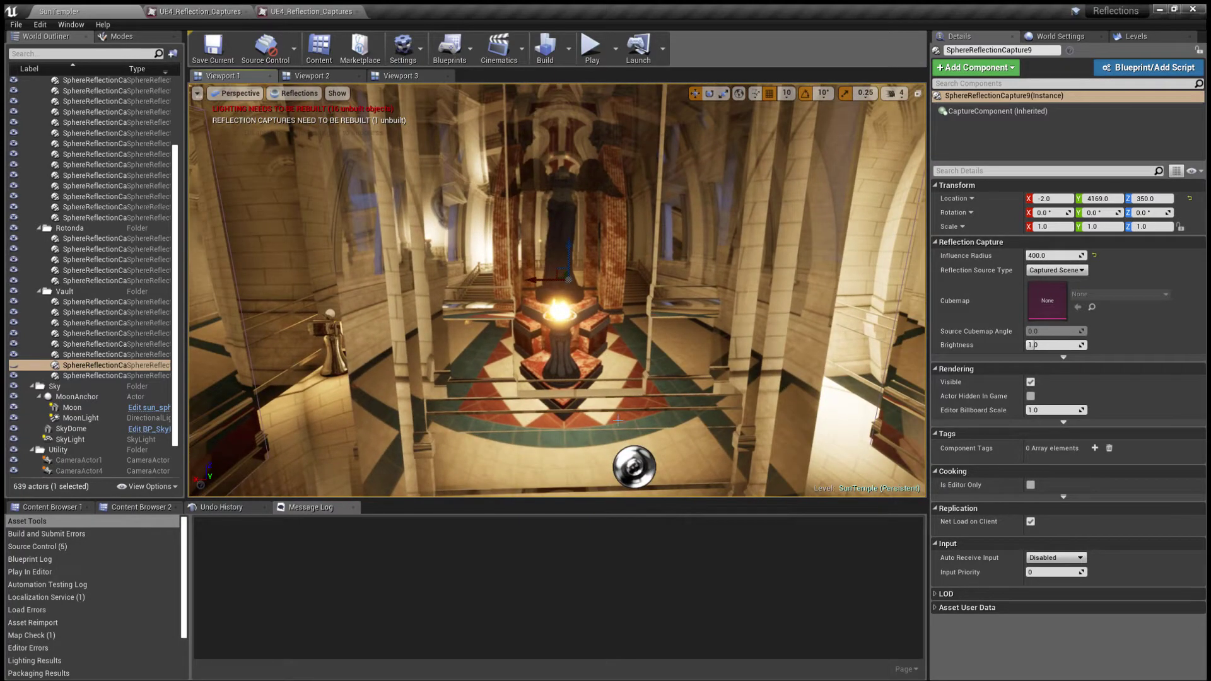
right_drag(598, 392, 677, 372)
right_drag(642, 278, 564, 297)
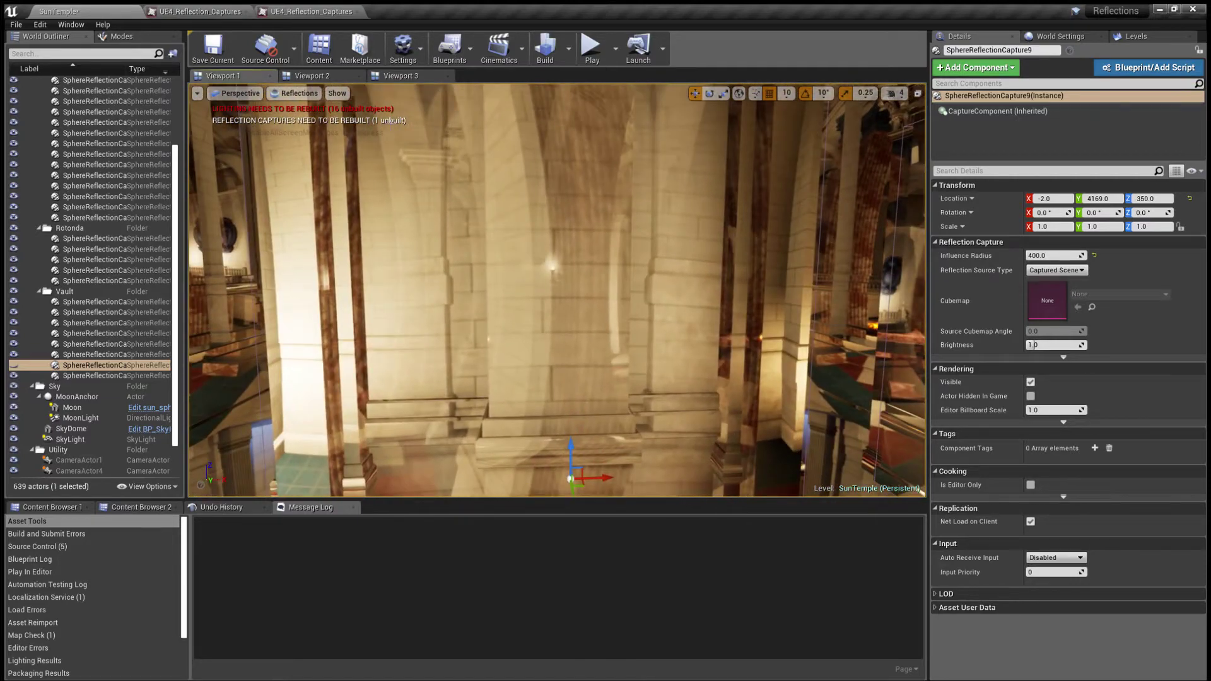
- Check SphereReflectionCapture12's reach in the top view, then show SphereReflectionCapture9 again and inspect the hall's reflections in perspective
click(330, 75)
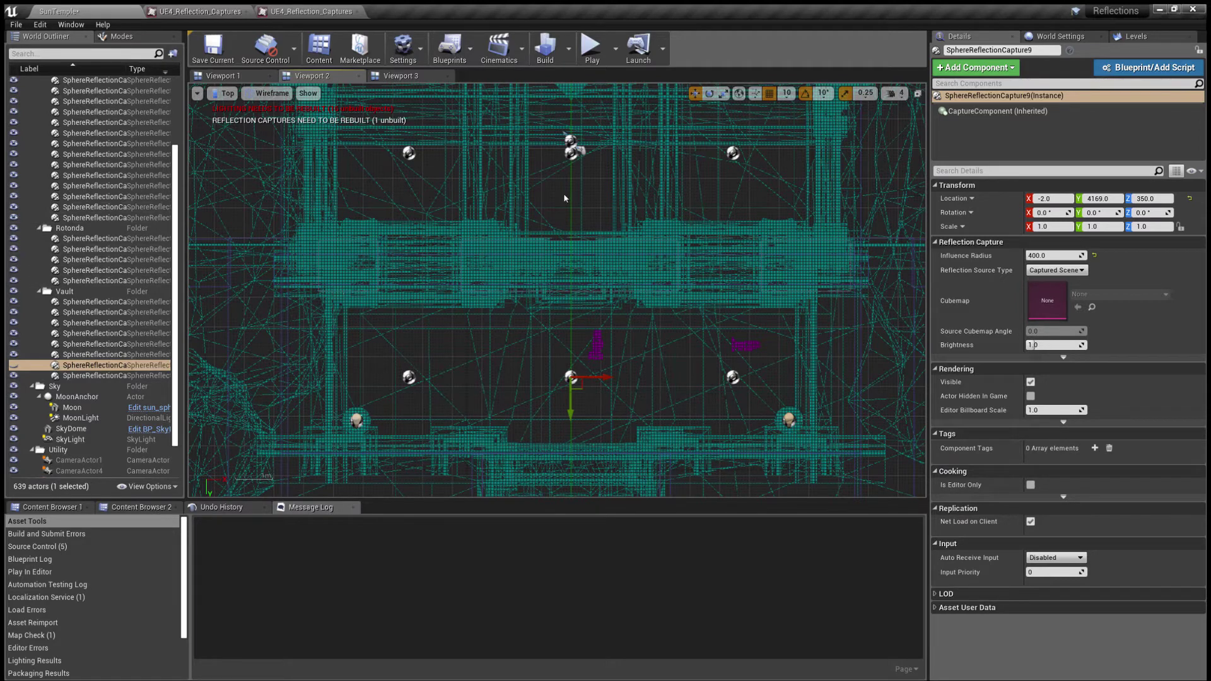
click(571, 152)
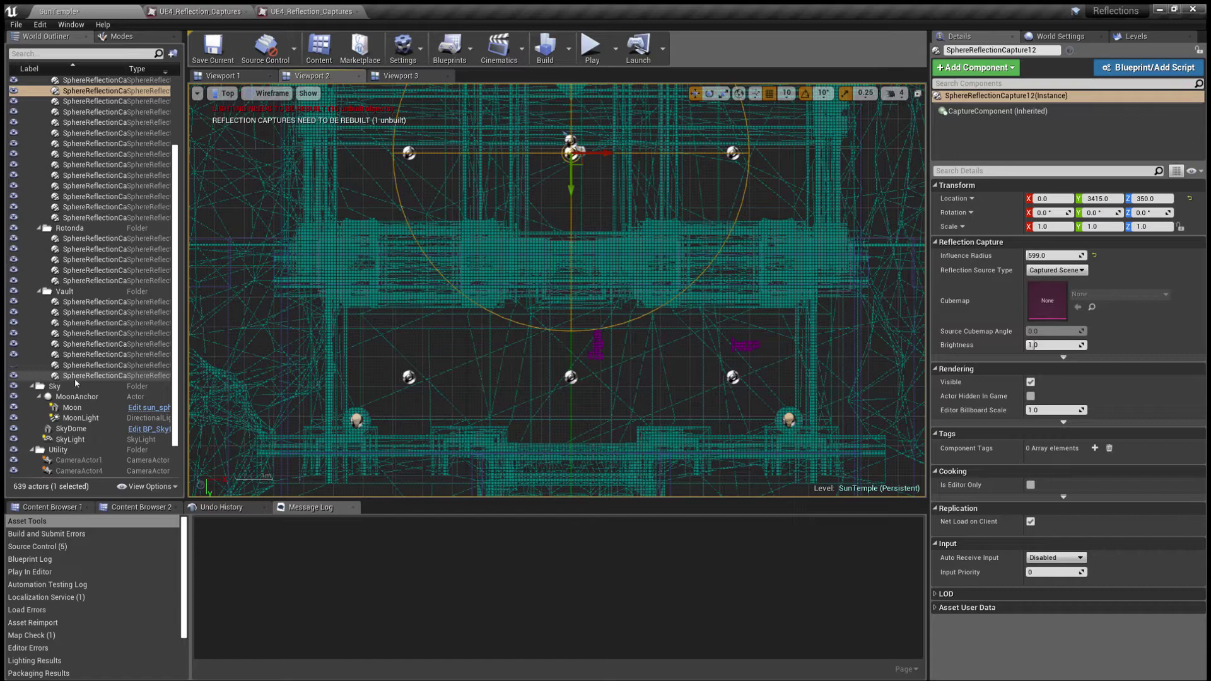
click(115, 365)
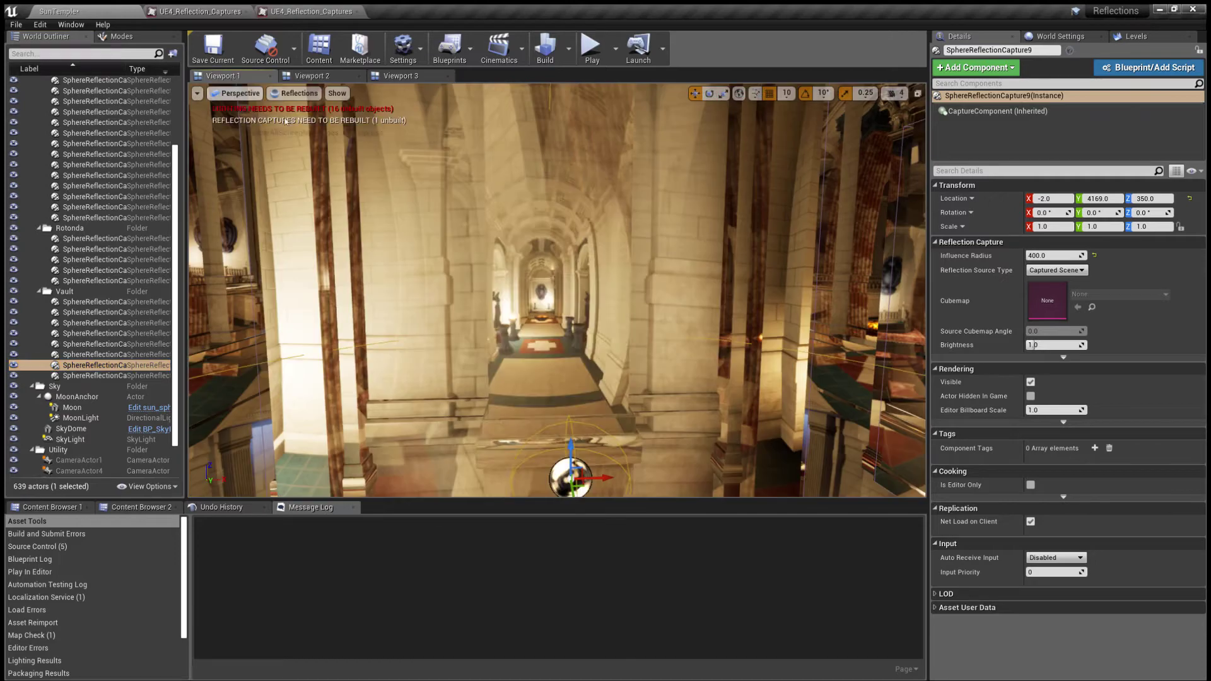
scroll(566, 331, up, 3)
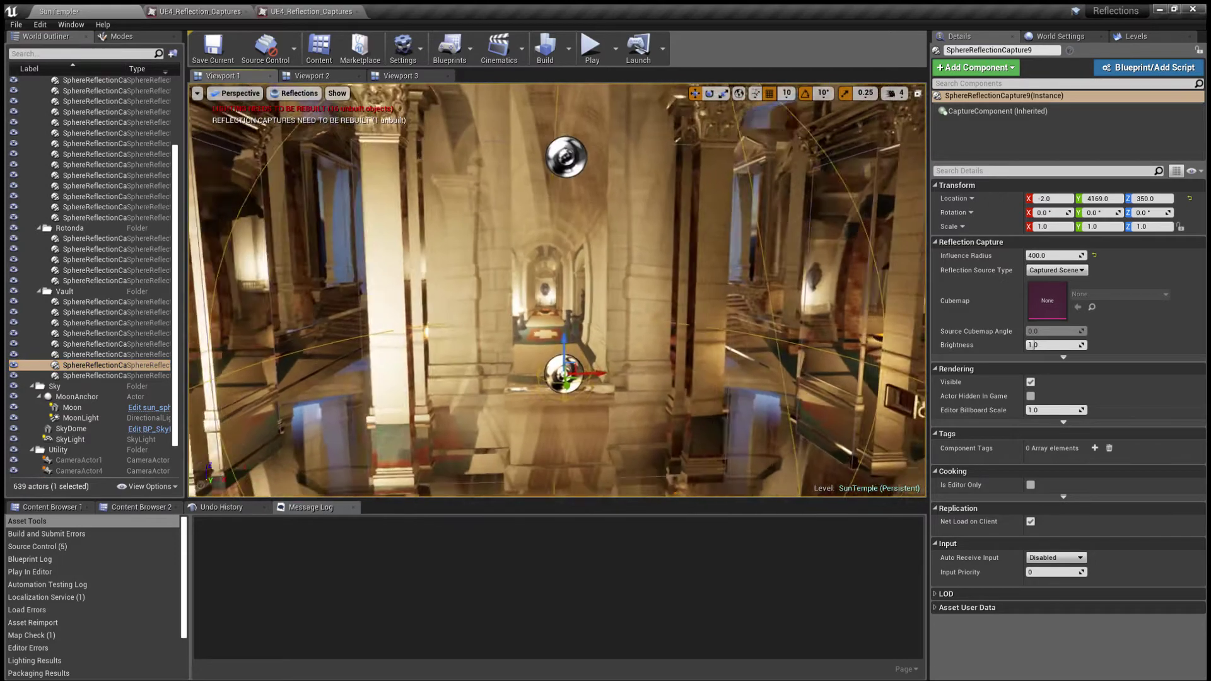
key(w)
right_drag(557, 290, 557, 281)
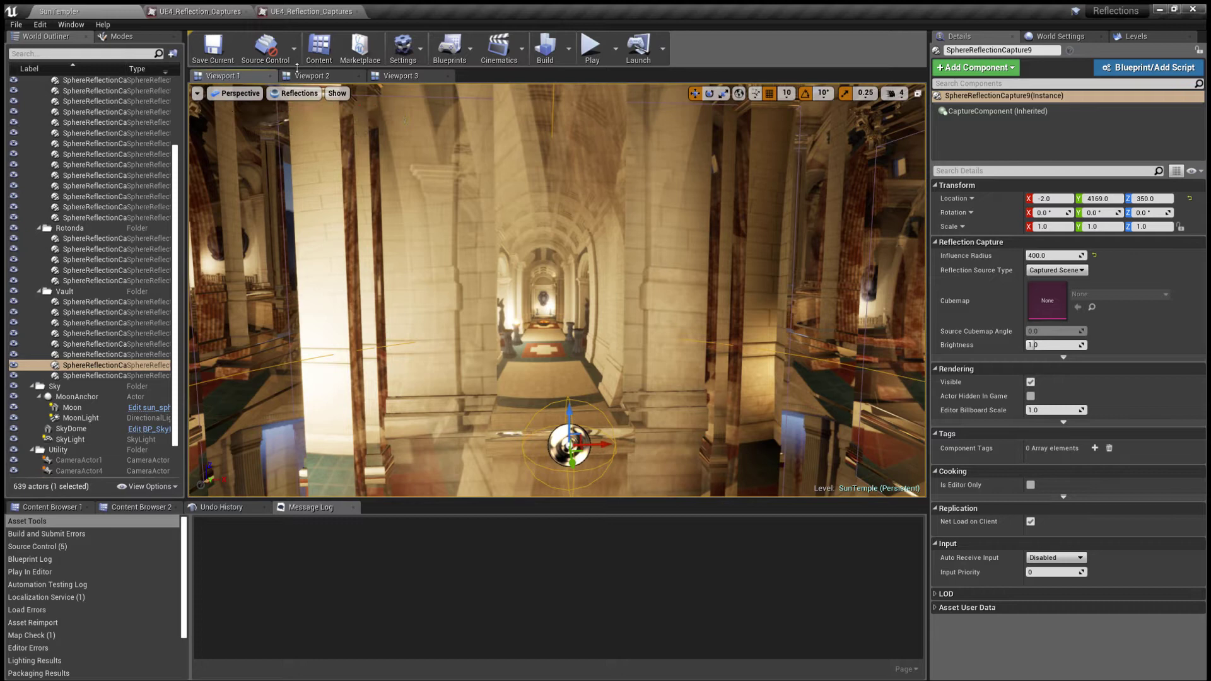
- Set SphereReflectionCapture9's influence radius to 600 and examine its effect on the entrance reflections in perspective
click(312, 76)
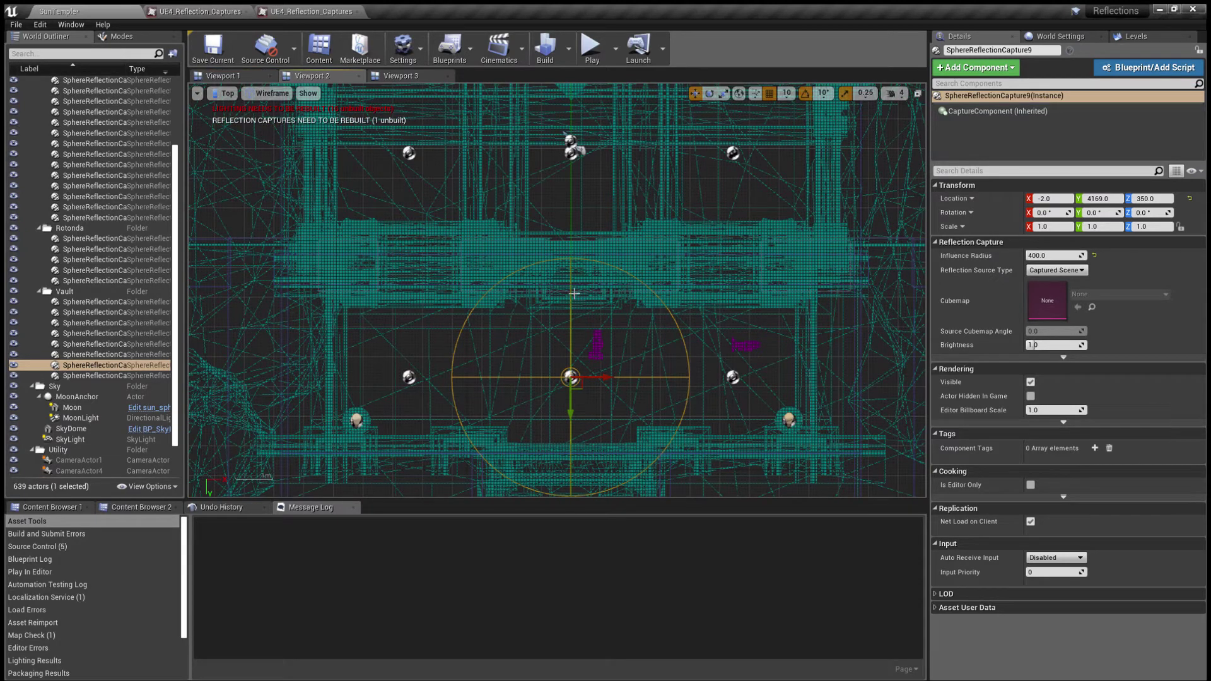
click(1046, 255)
text(600)
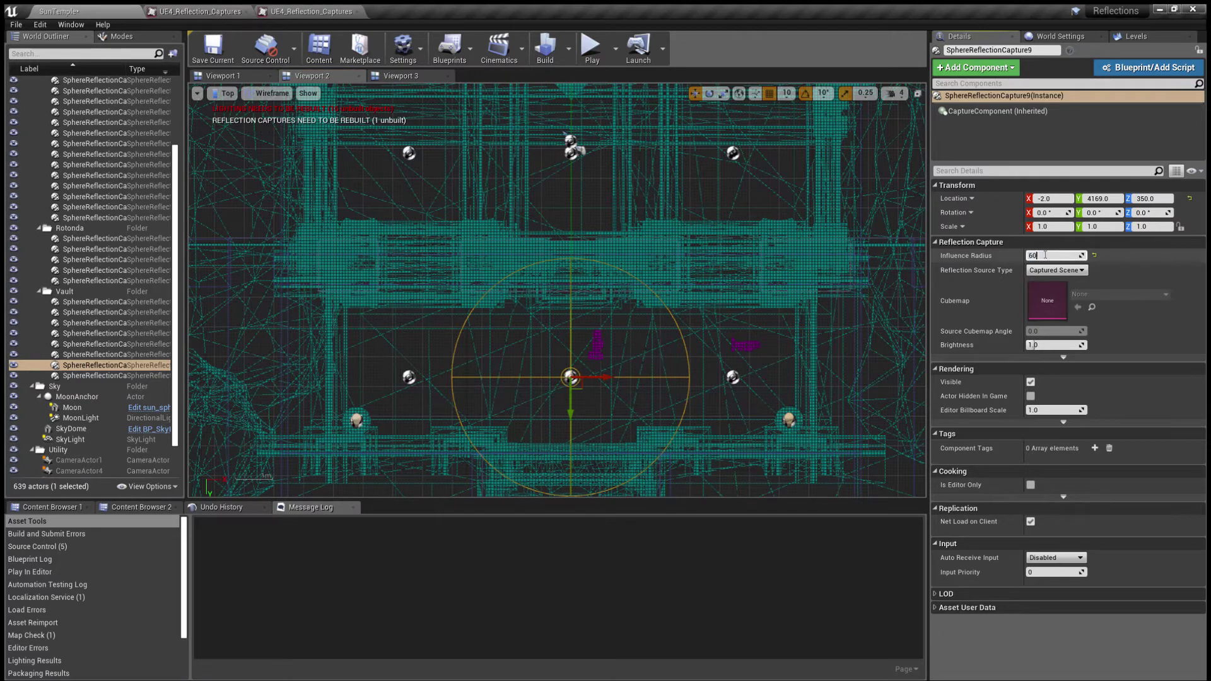
key(Return)
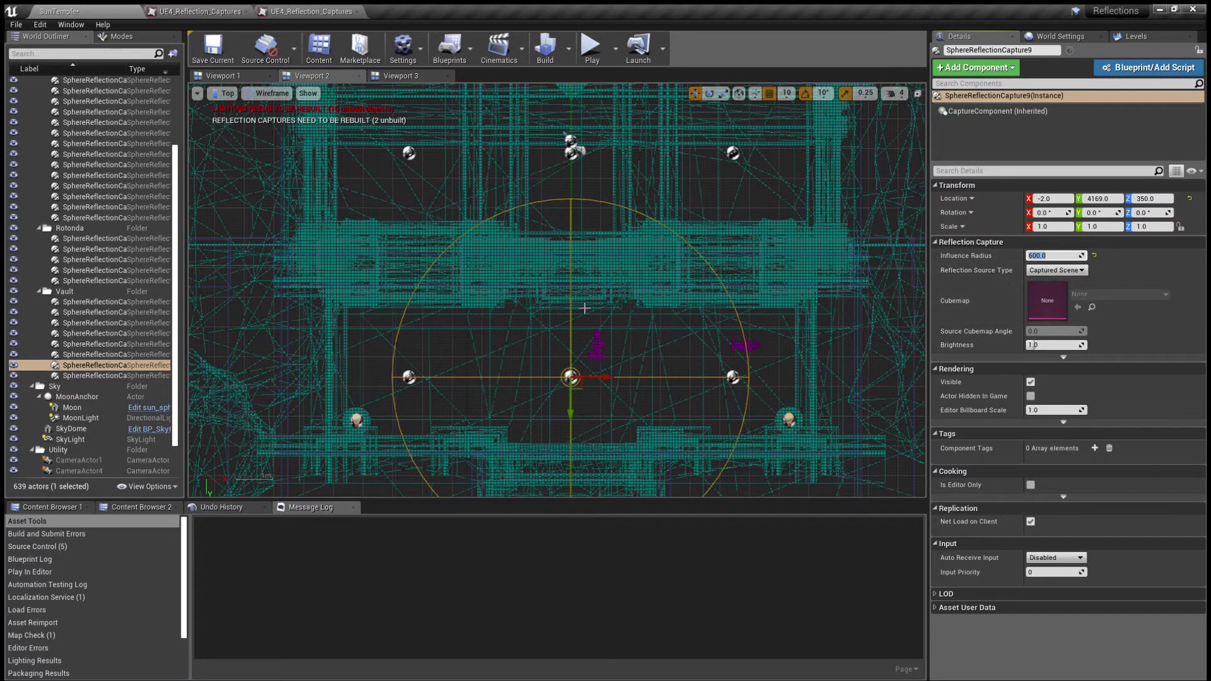
right_drag(579, 269, 549, 262)
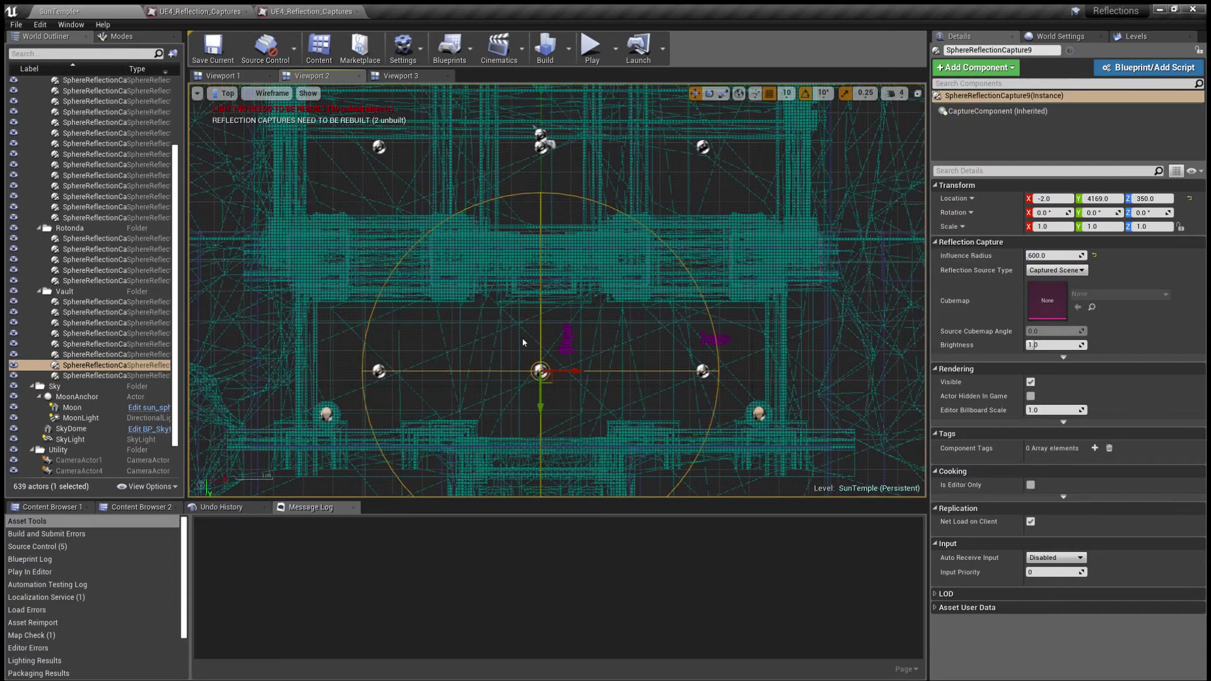
click(242, 77)
right_drag(555, 265, 291, 265)
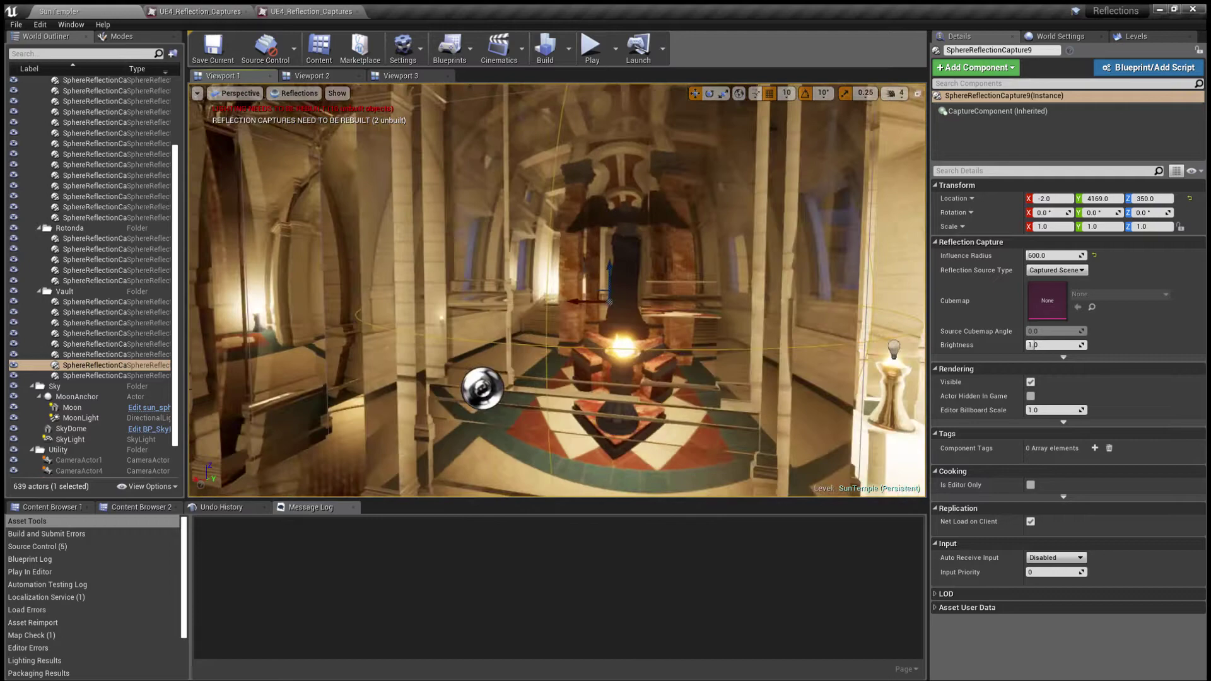
right_drag(557, 291, 606, 252)
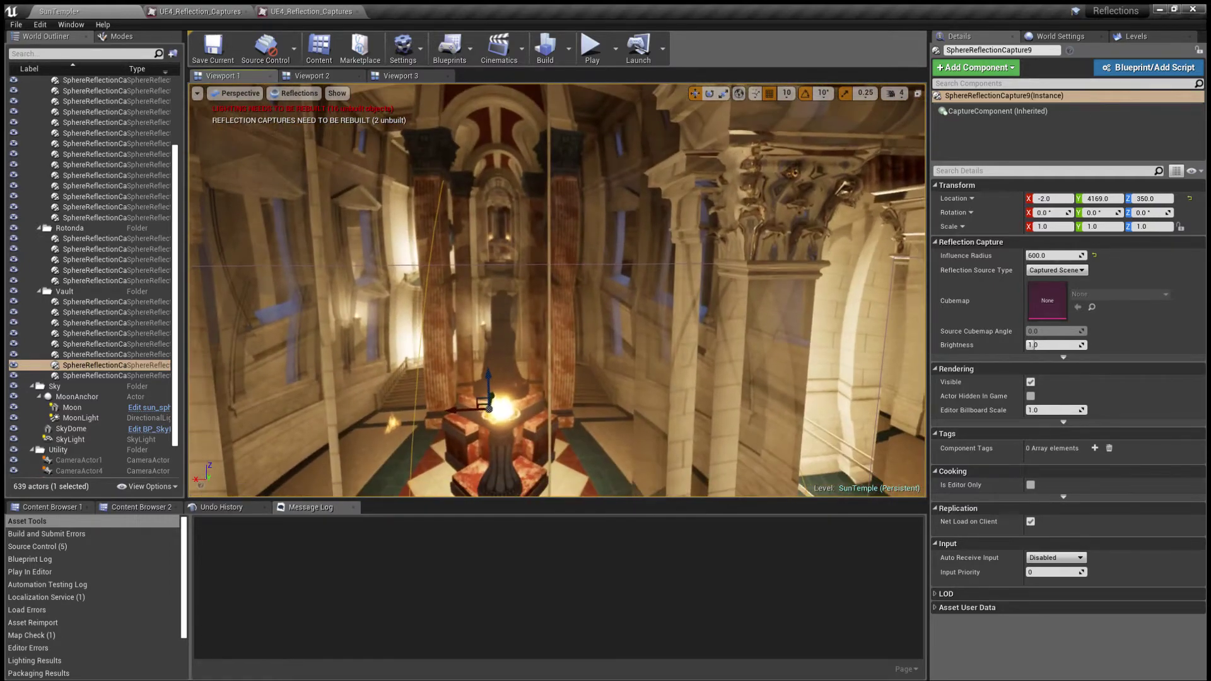
mouse_move(278, 117)
right_down()
mouse_move(278, 183)
mouse_move(278, 117)
right_up()
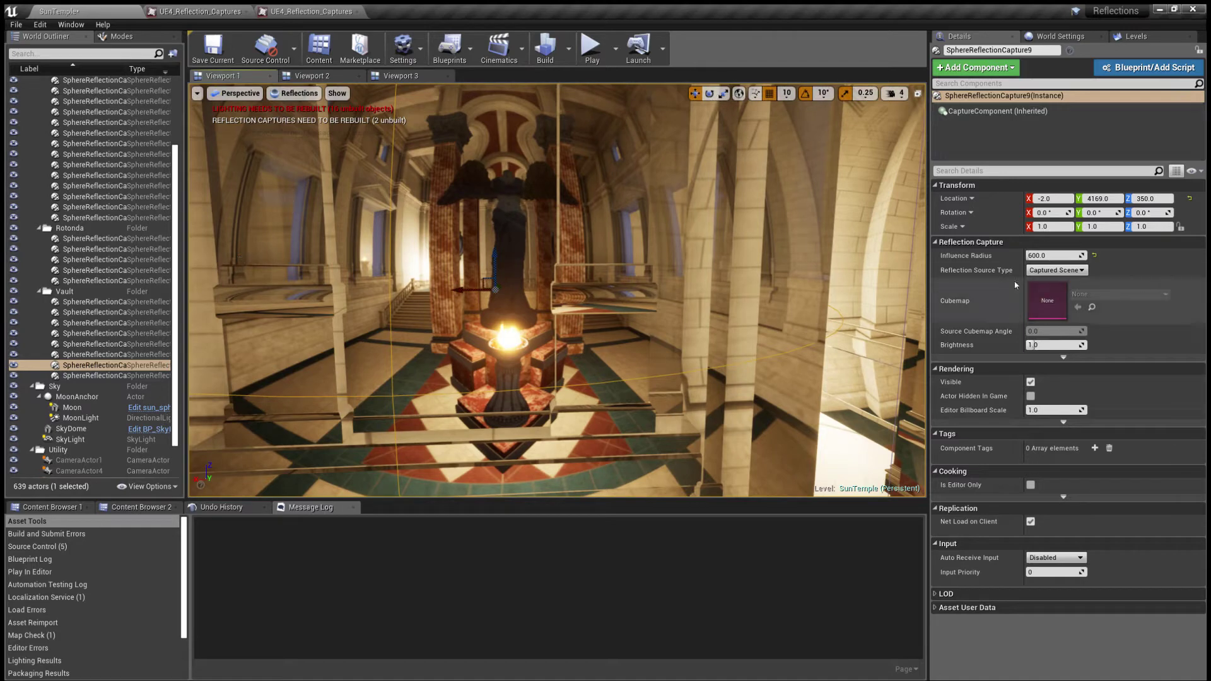
- Set SphereReflectionCapture9's influence radius to 550 and examine the blend of the entrance reflections around the statue
click(1046, 255)
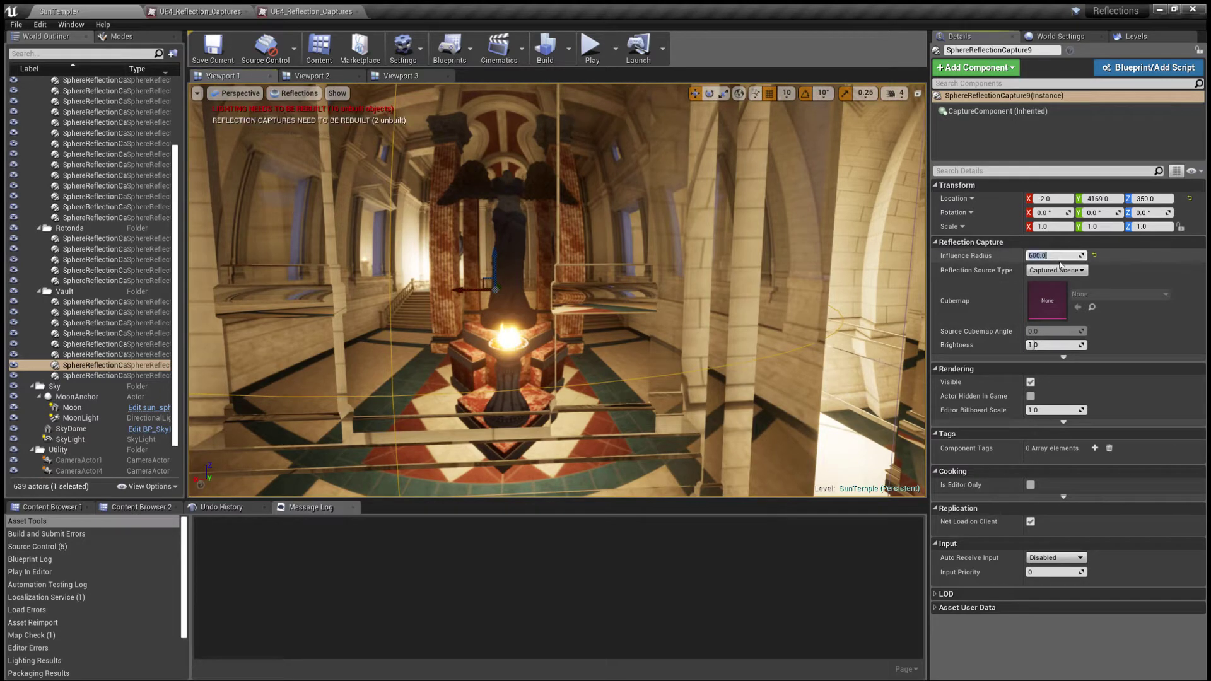
text(550)
key(Return)
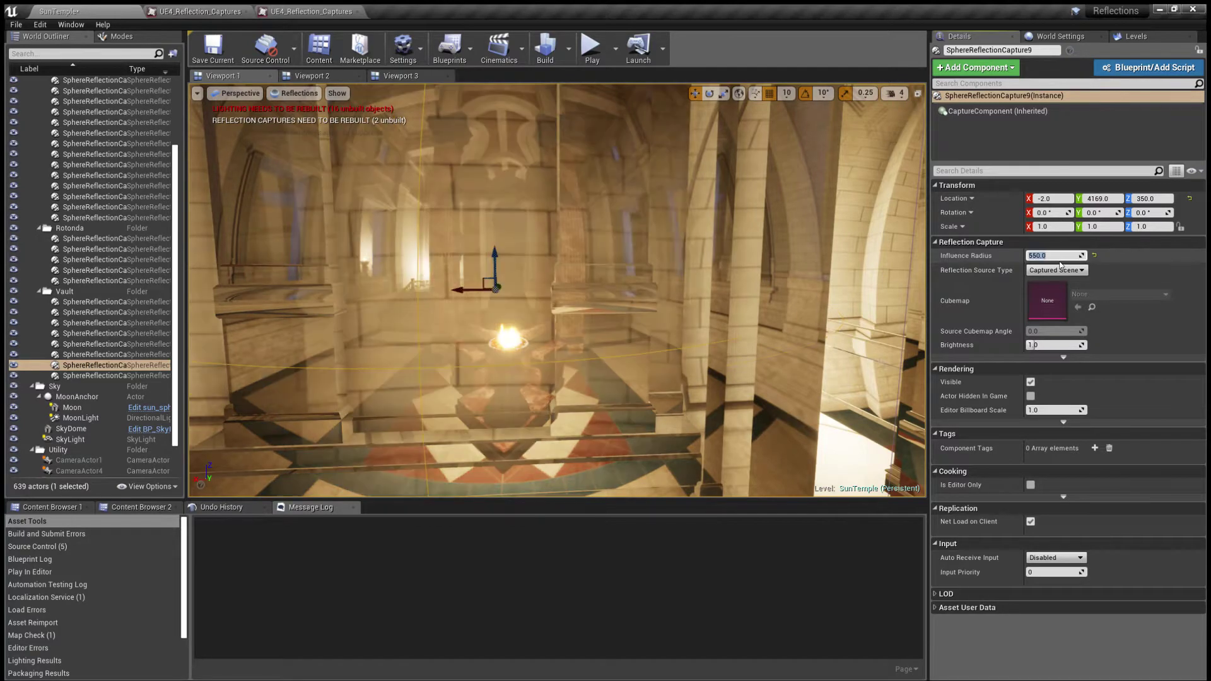
key(s)
right_drag(548, 265, 510, 257)
right_drag(568, 292, 579, 323)
click(481, 417)
click(692, 295)
mouse_move(692, 295)
right_down()
mouse_move(621, 295)
mouse_move(711, 298)
right_up()
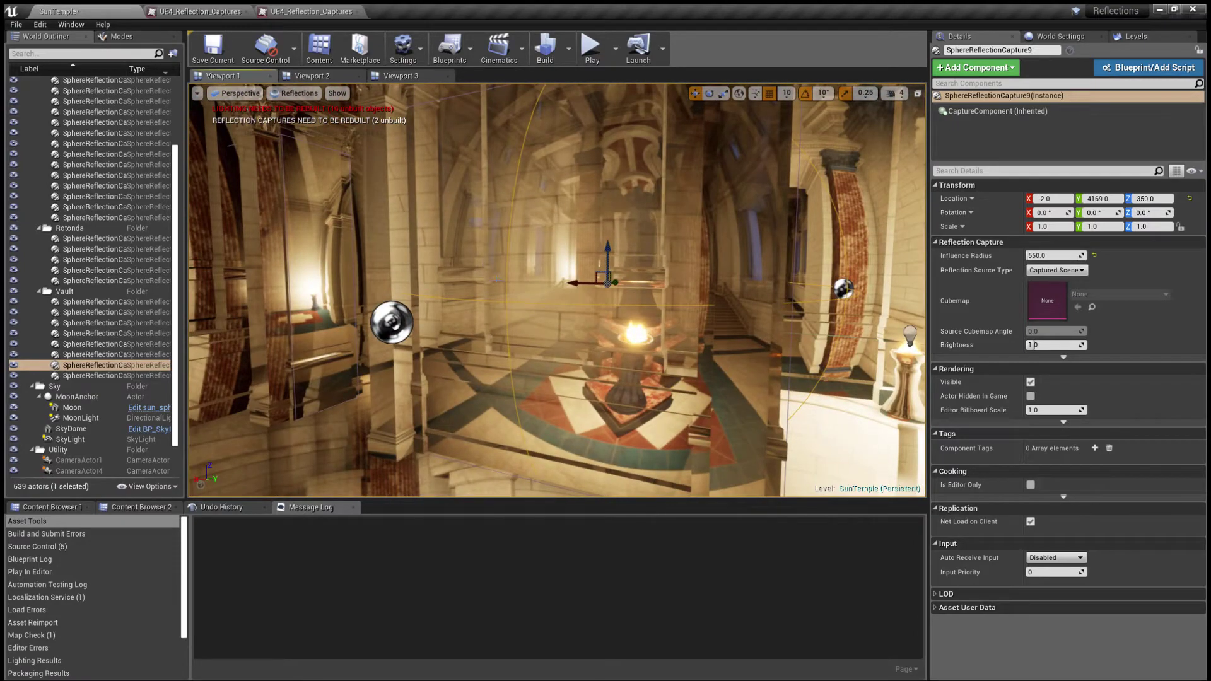
- Set SphereReflectionCapture9's influence radius back to 400 in the top view and inspect the reflections in perspective
click(309, 75)
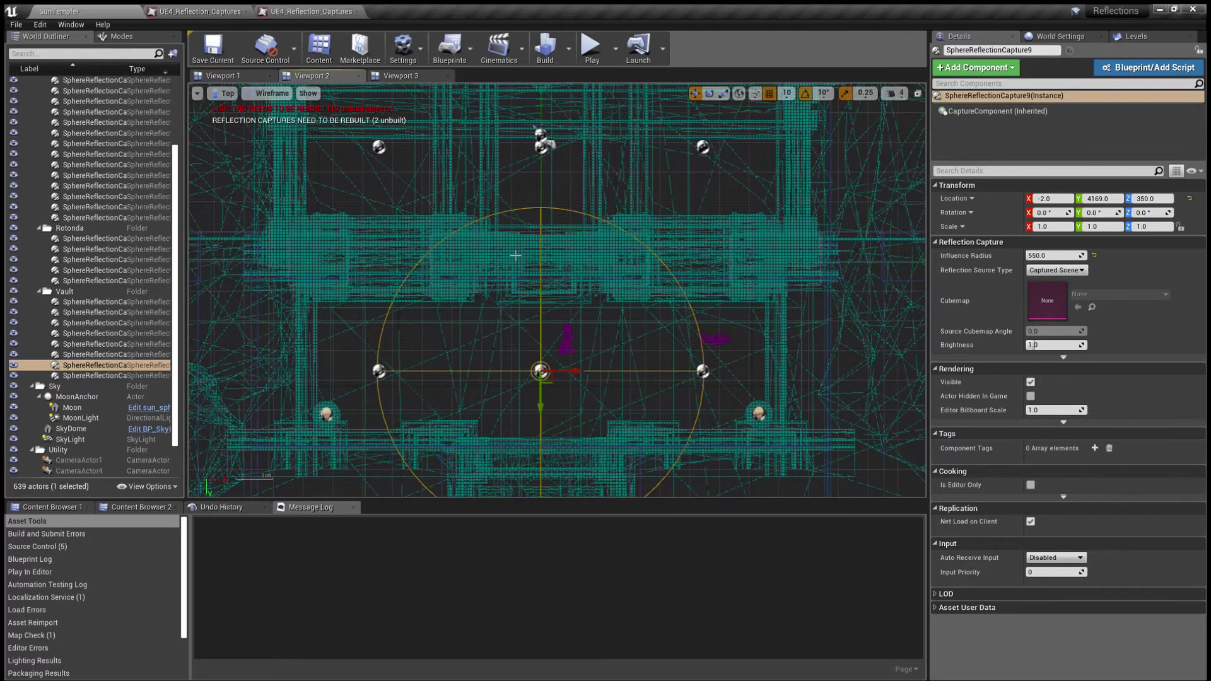
click(1076, 256)
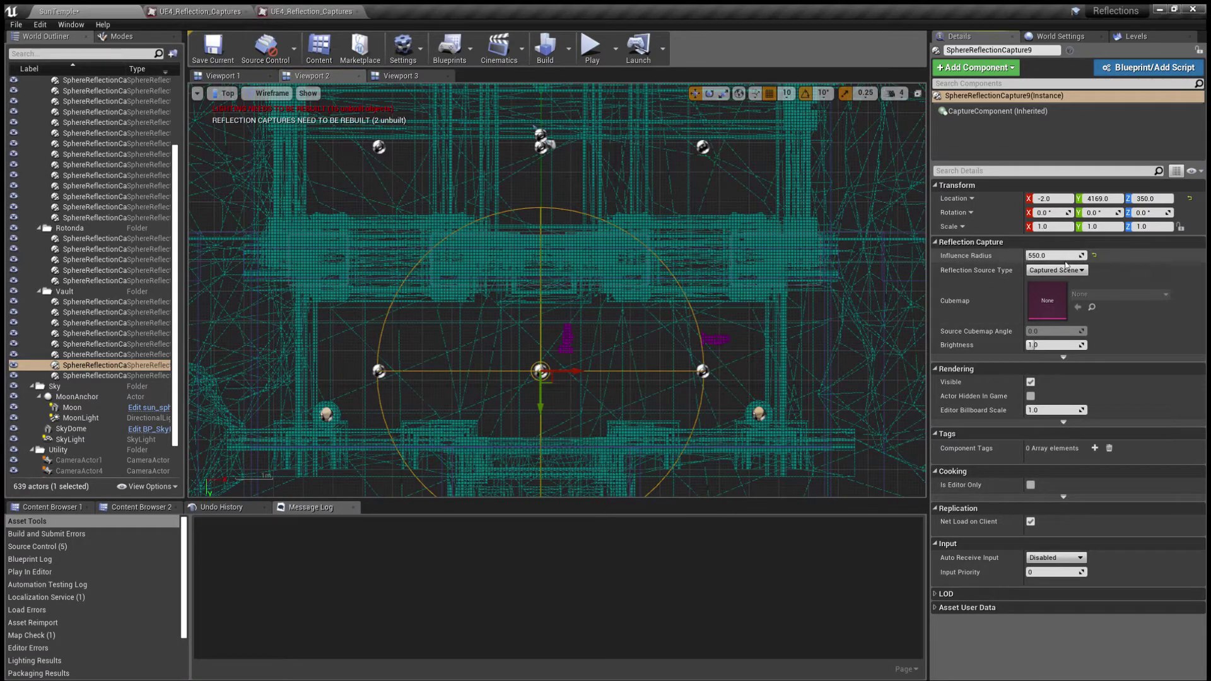
text(400)
key(Return)
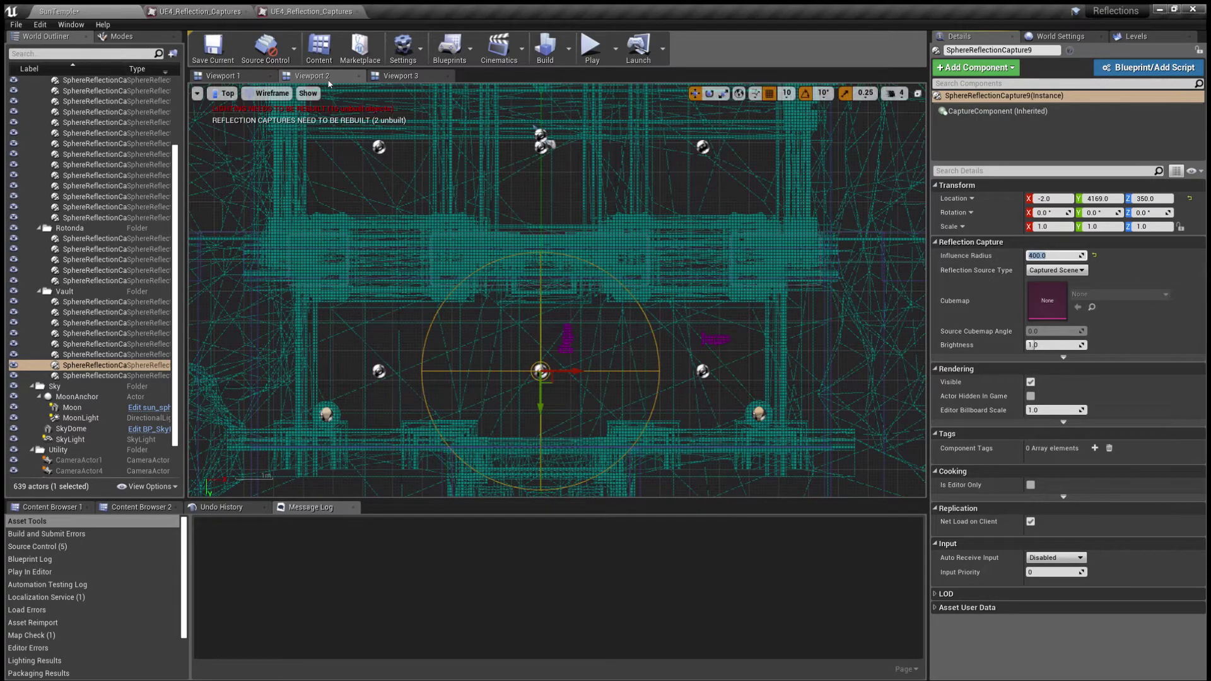
key(alt+g)
right_drag(557, 290, 569, 410)
right_drag(505, 227, 505, 290)
- Select SphereReflectionCapture16, 5 and 19 in turn to compare the influence spheres along one side in the top view
click(306, 75)
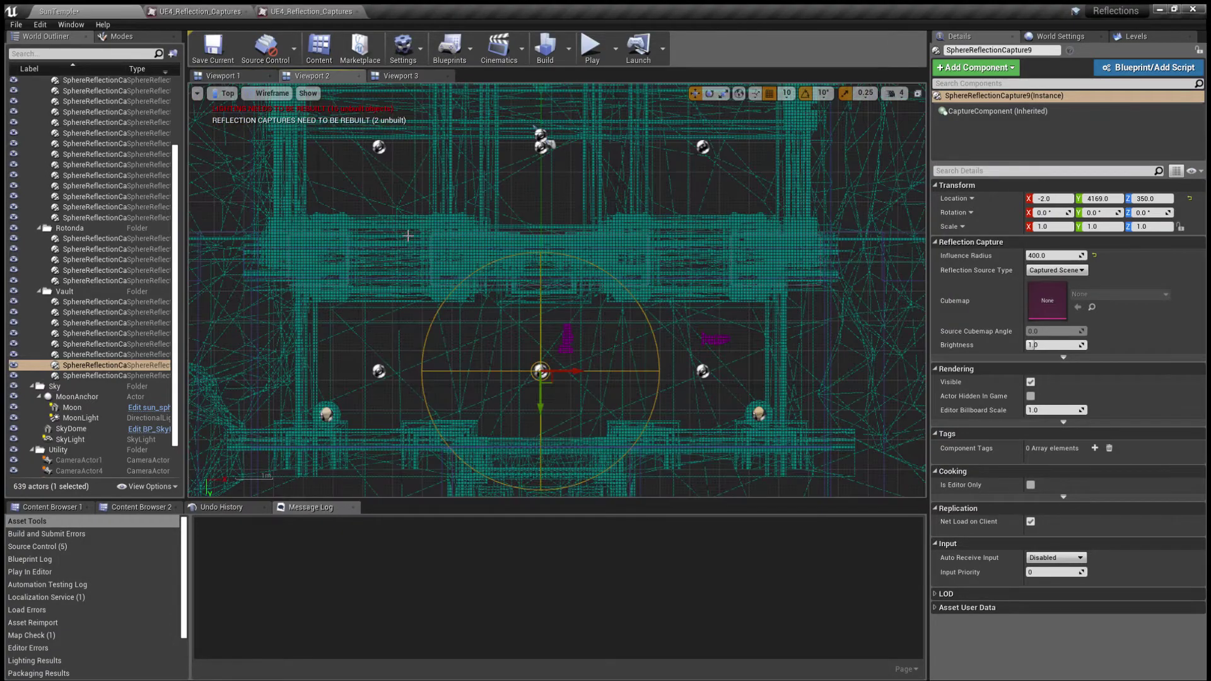
scroll(475, 264, up, 5)
right_drag(420, 226, 410, 175)
click(407, 171)
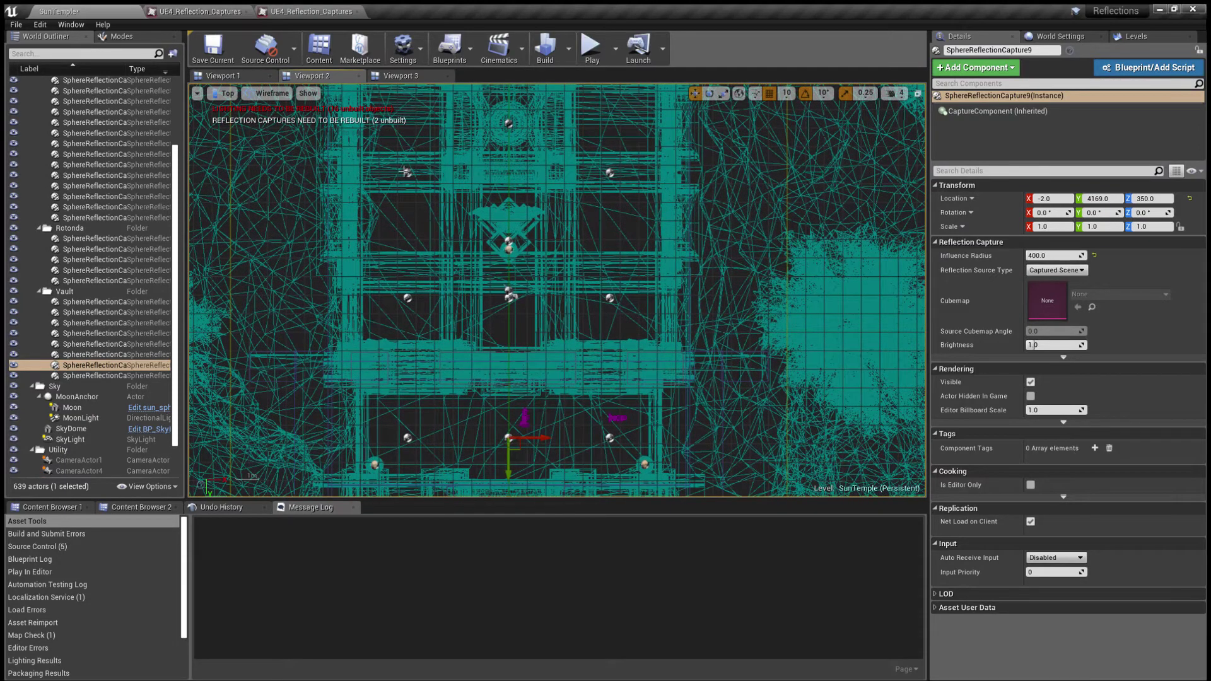
click(408, 173)
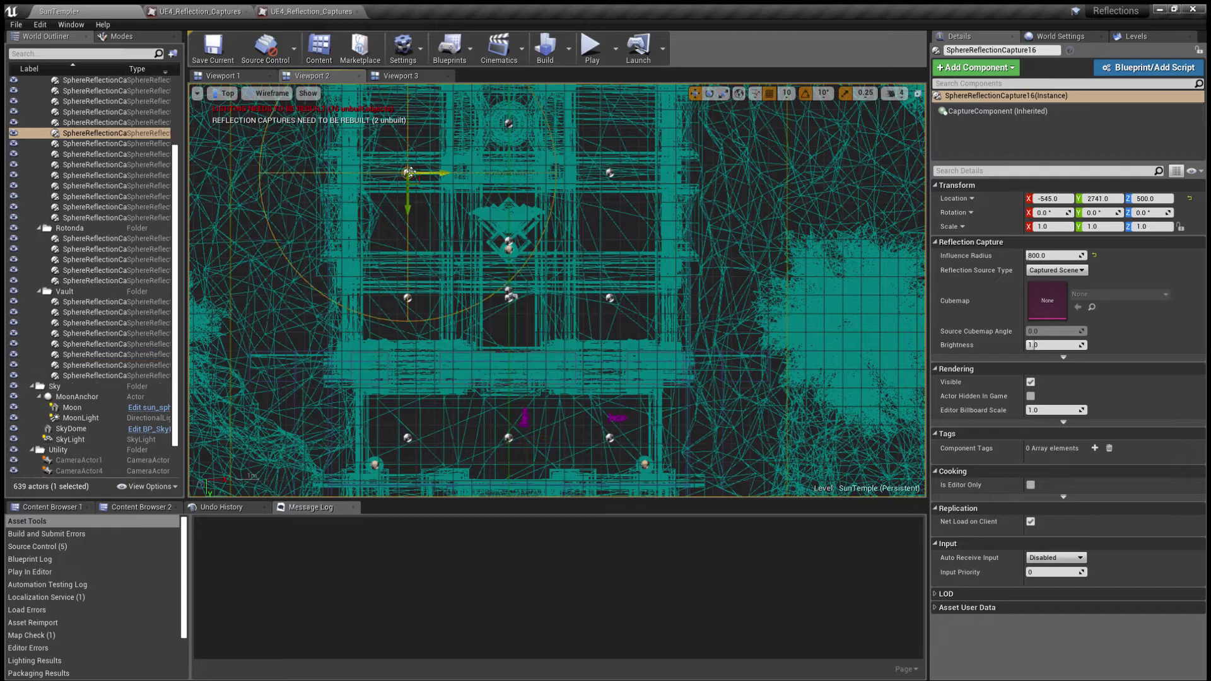
click(406, 438)
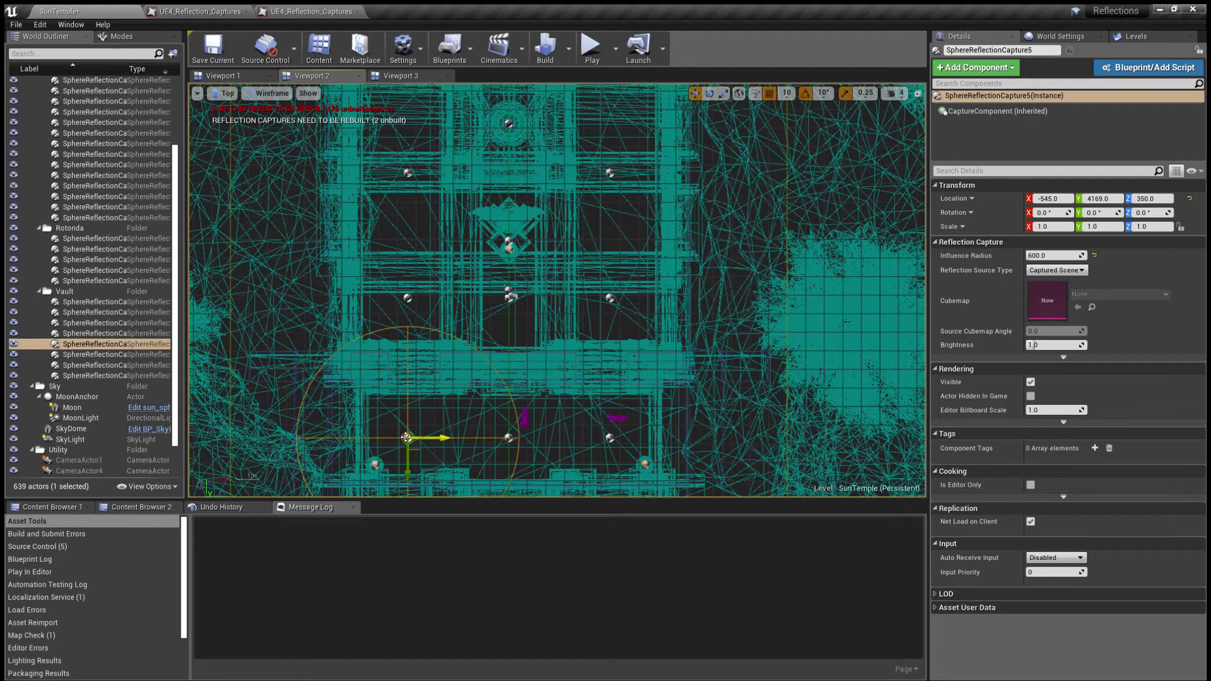
click(408, 297)
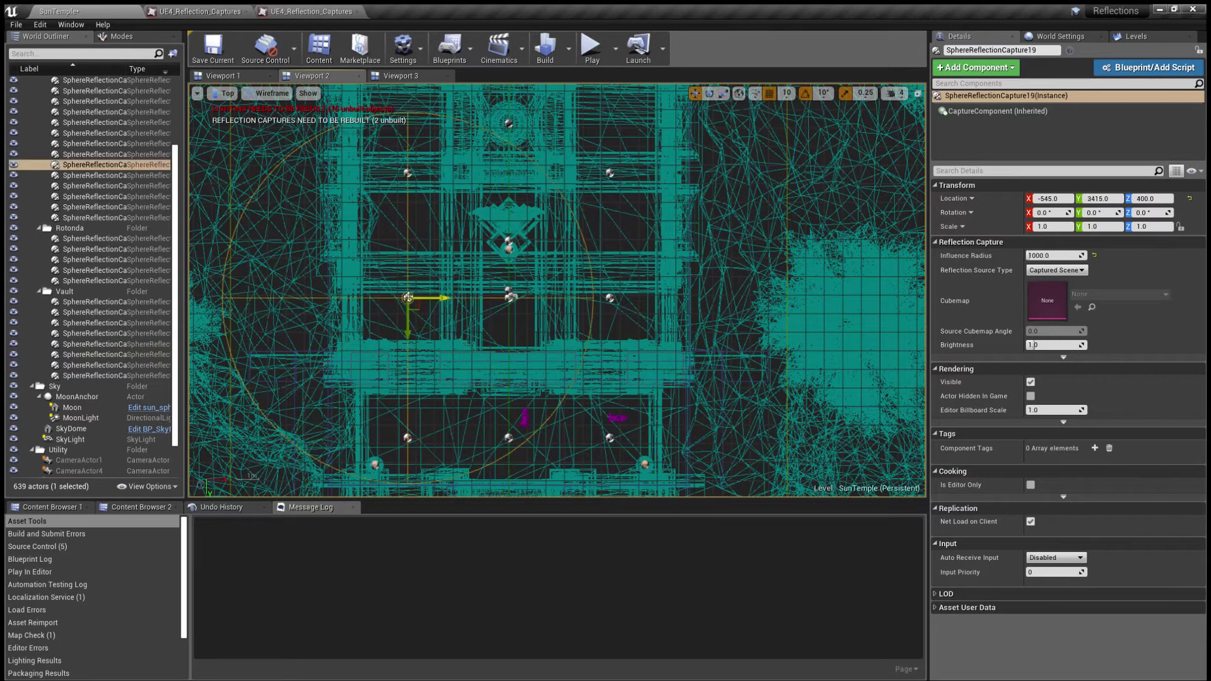
- Compare SphereReflectionCapture6 and 20 in the top view, then select SphereReflectionCapture12 in perspective to examine the overlapping influence
click(610, 440)
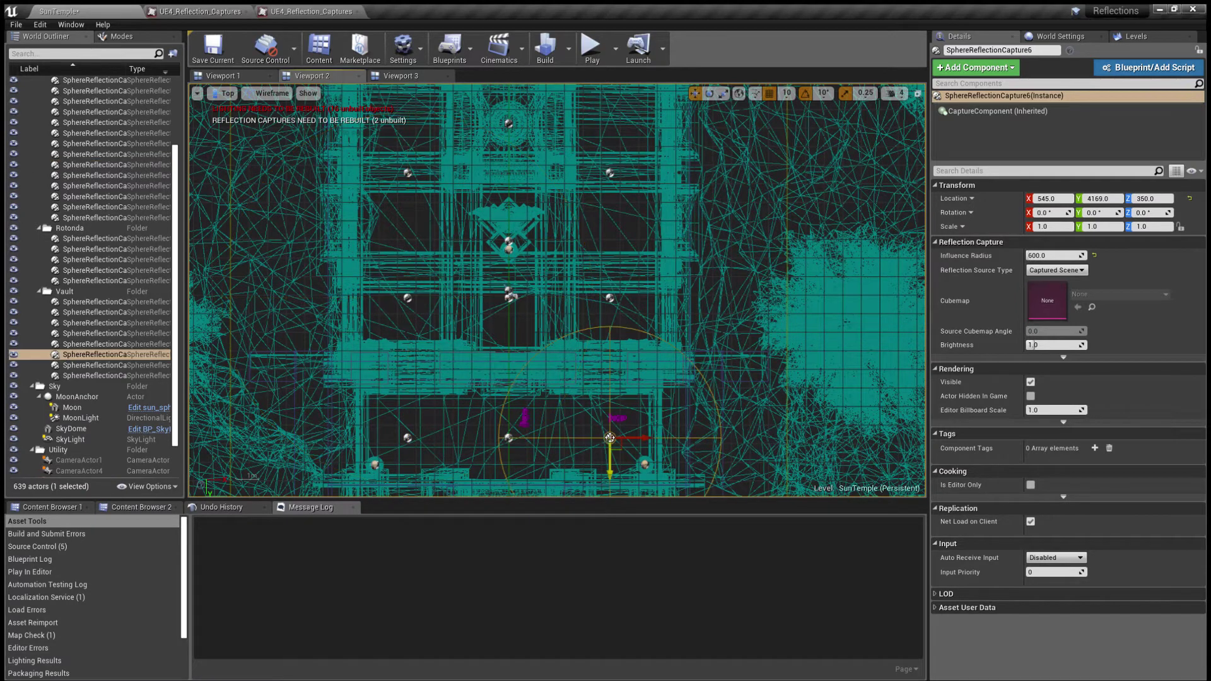
click(609, 297)
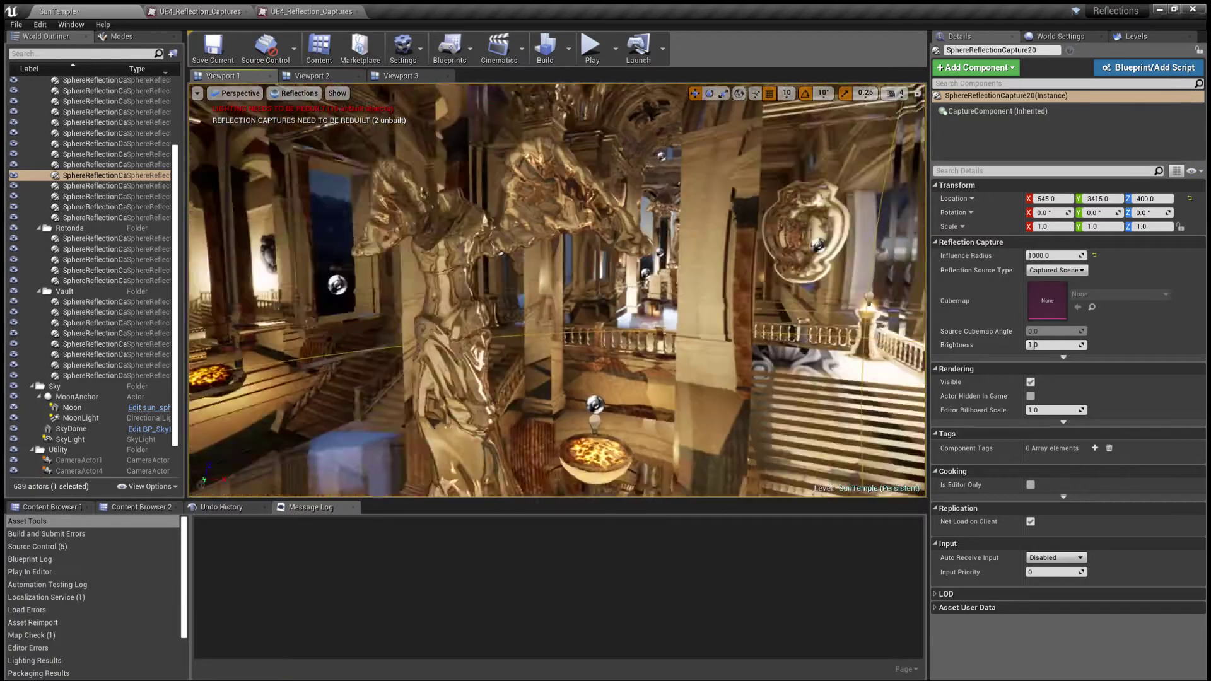
right_drag(558, 290, 398, 291)
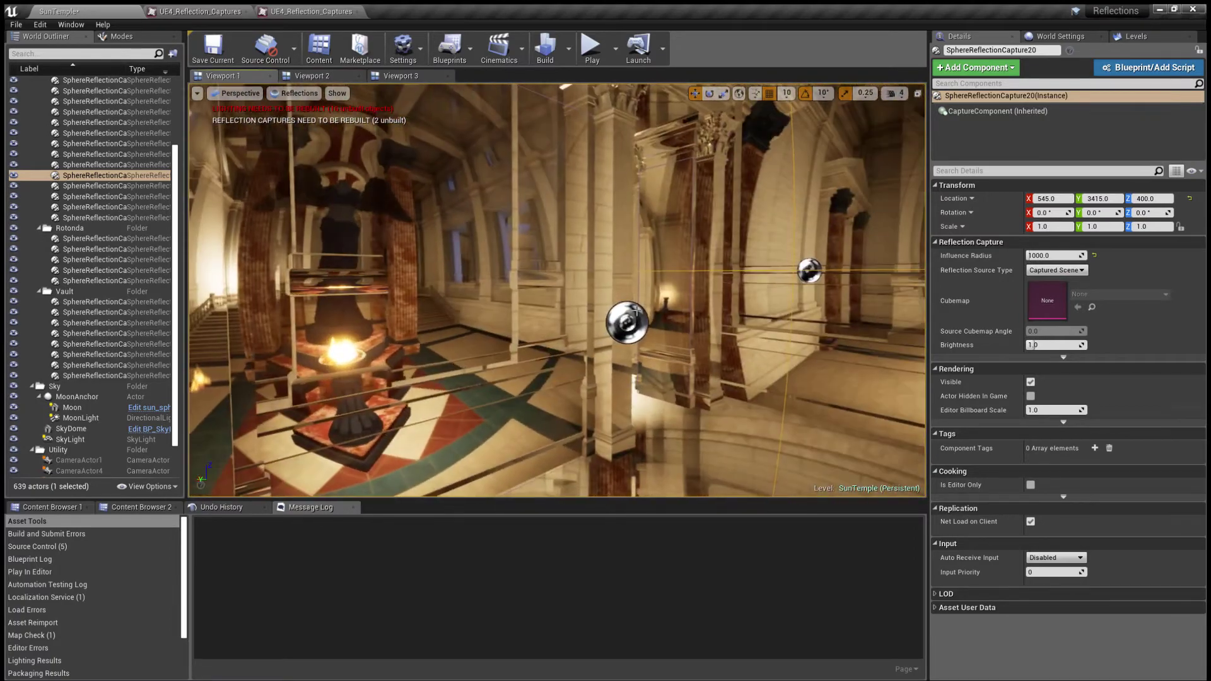
click(636, 311)
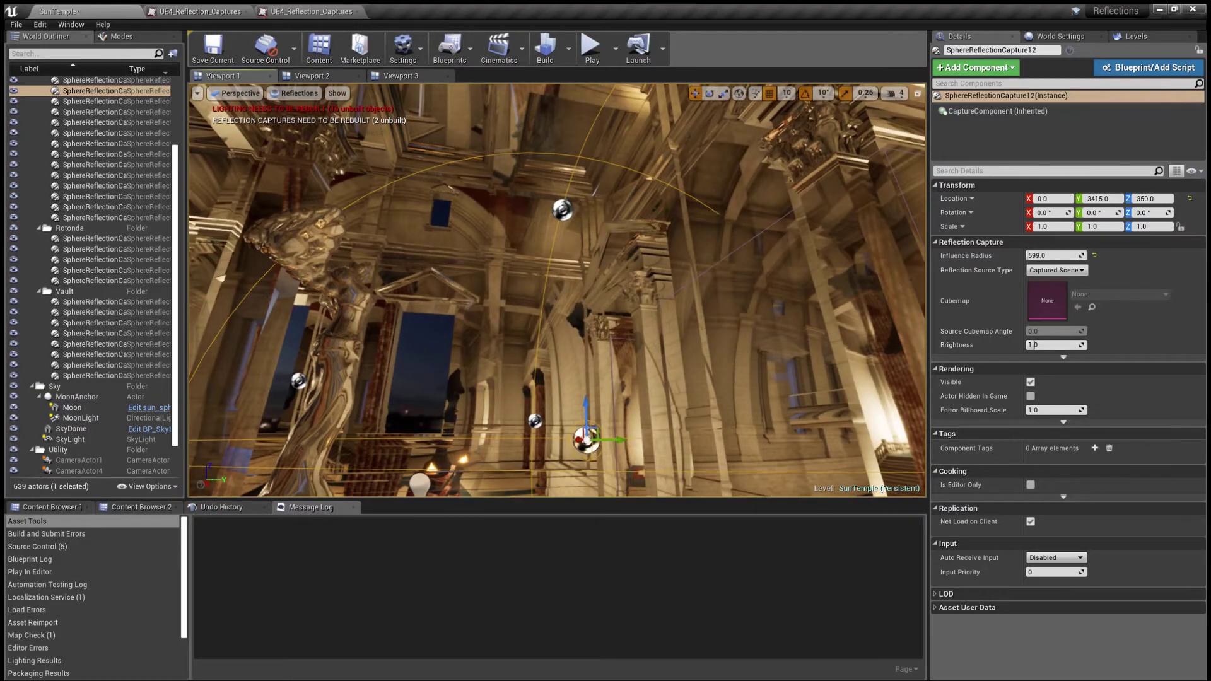
- Select SphereReflectionCapture13 and toggle its visibility off and back on while inspecting the reflections beneath the hall ceiling
click(563, 210)
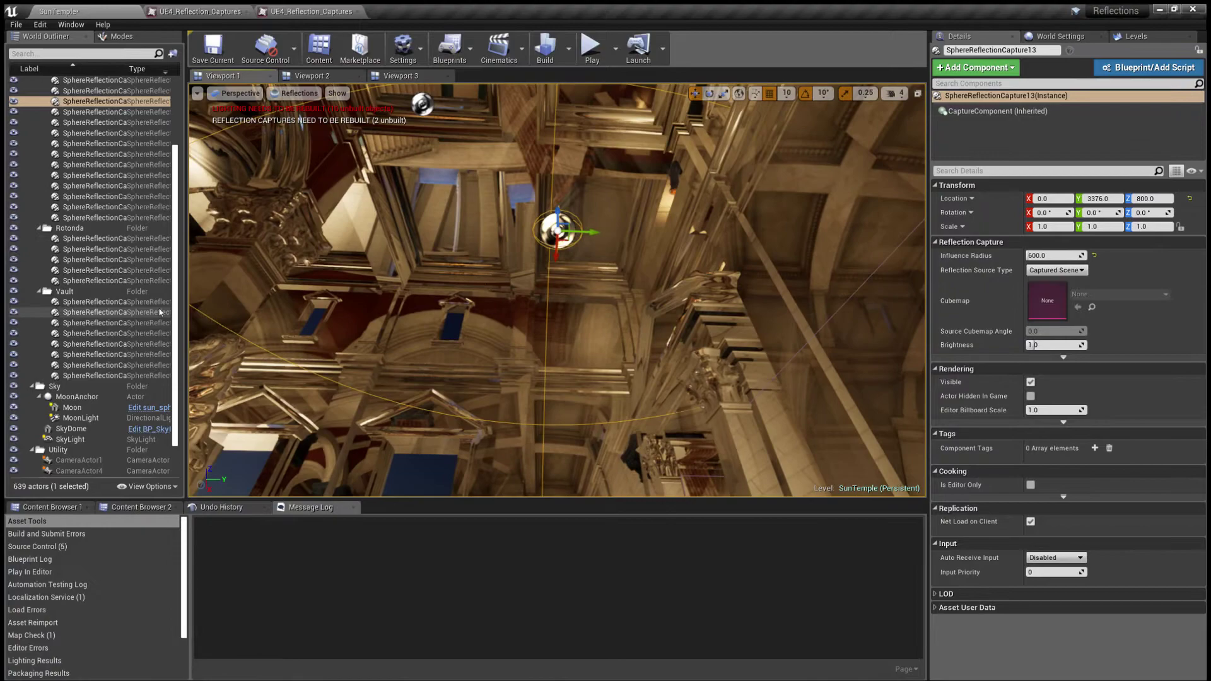
click(14, 101)
right_drag(558, 290, 716, 385)
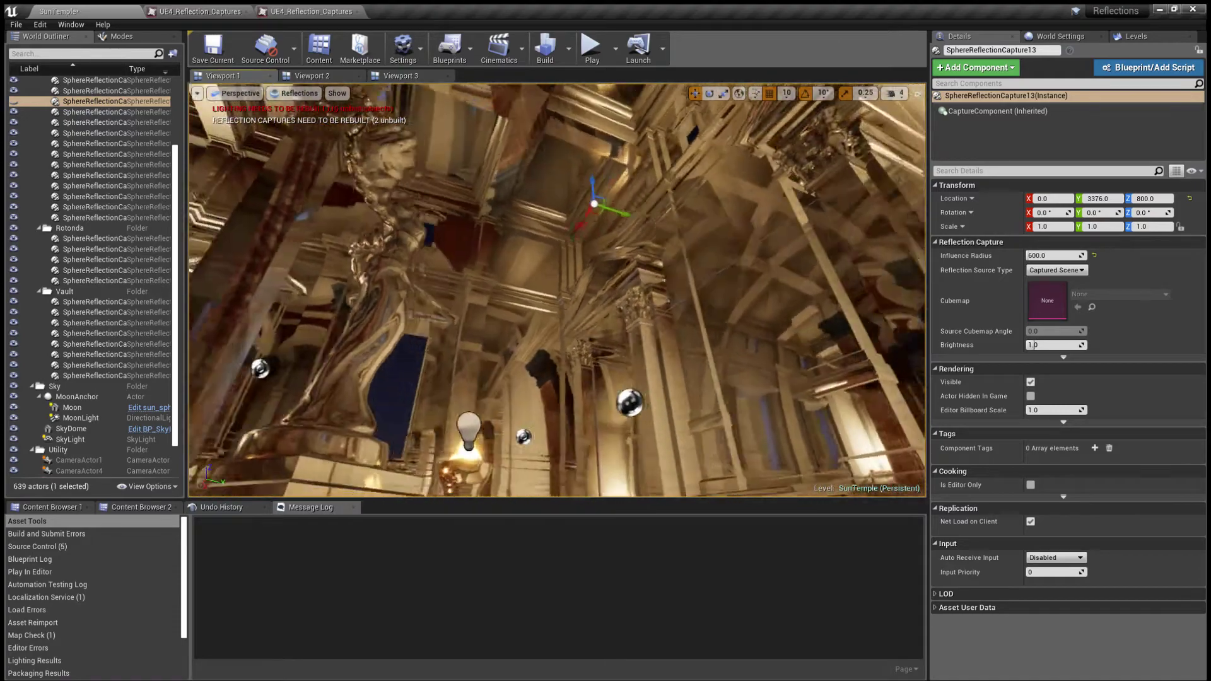
double_click(15, 103)
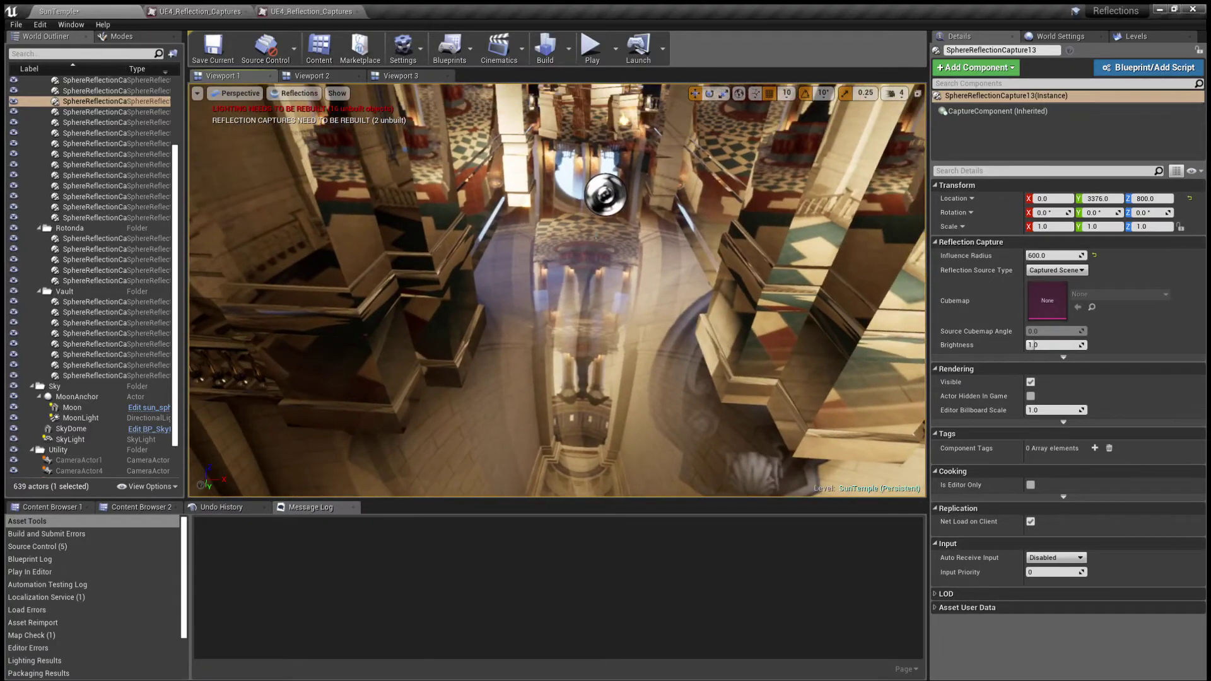
- Hide SphereReflectionCapture29 while comparing the influence of SphereReflectionCapture15 and 14 around the staircases, and show it again
click(596, 193)
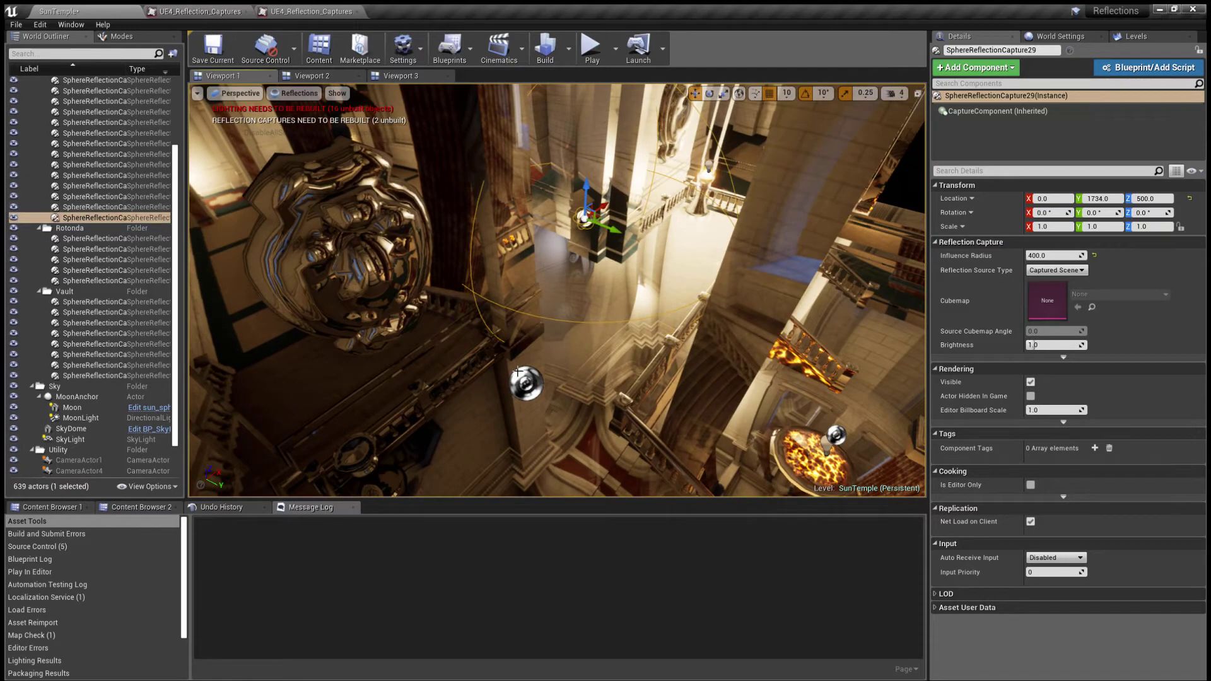
click(12, 217)
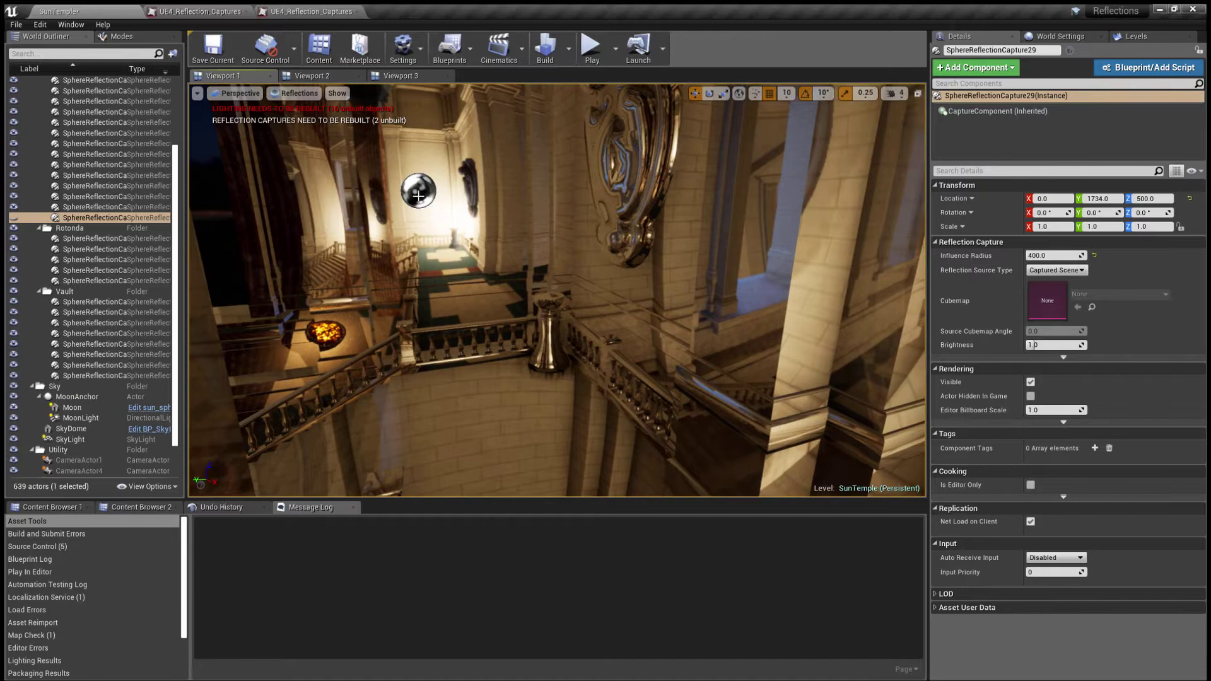
click(422, 192)
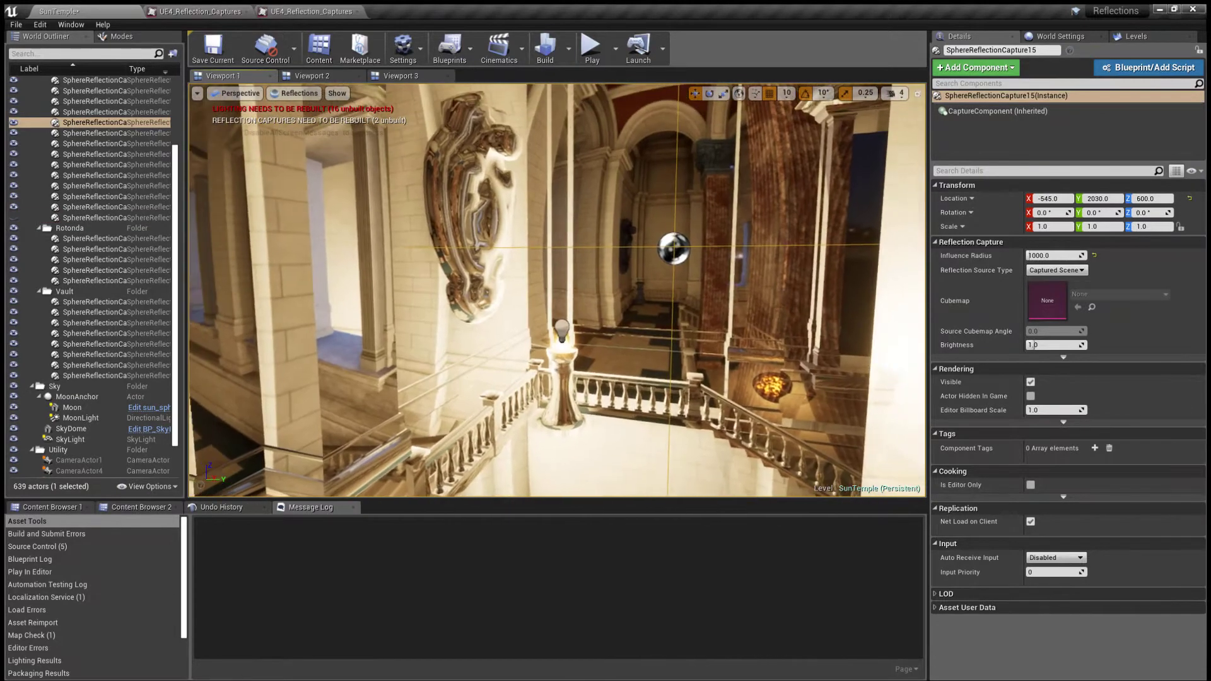
click(674, 243)
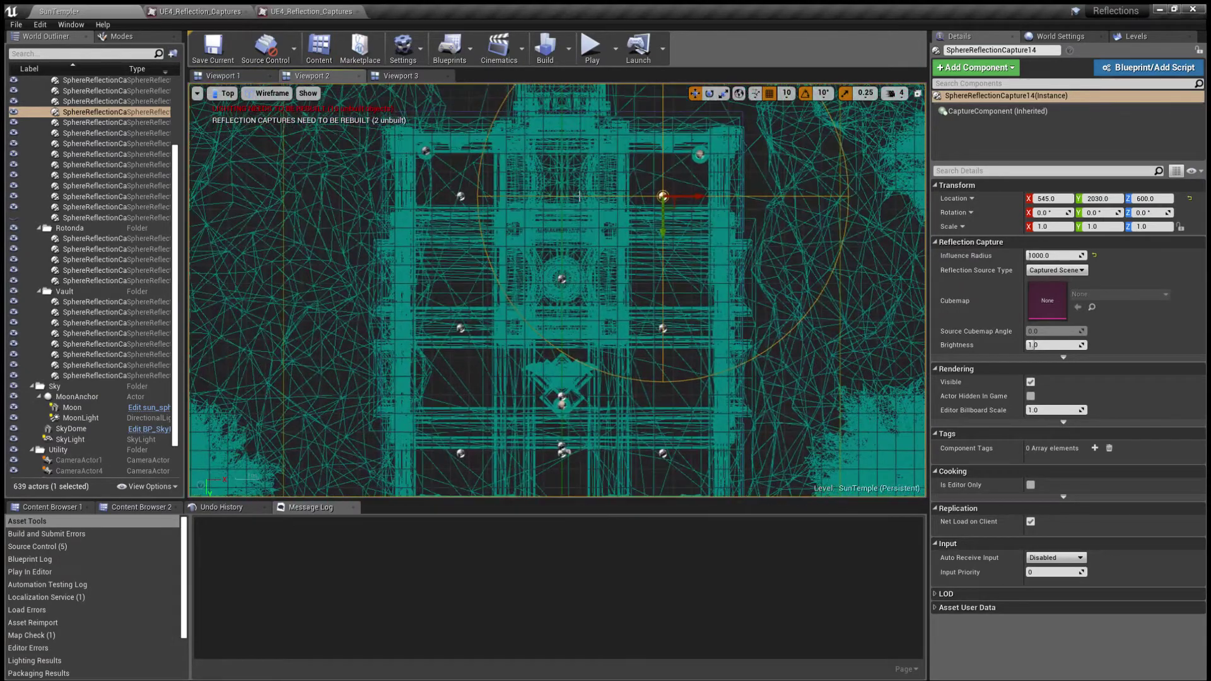
click(464, 269)
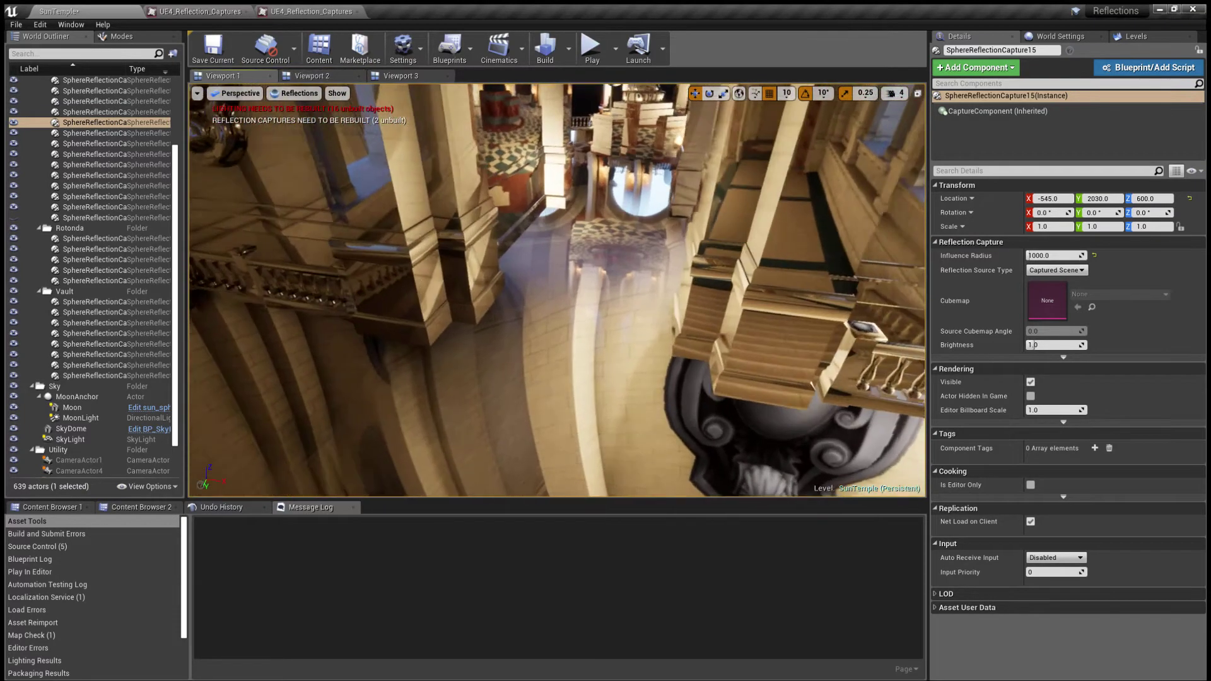
click(14, 217)
right_drag(720, 315, 748, 378)
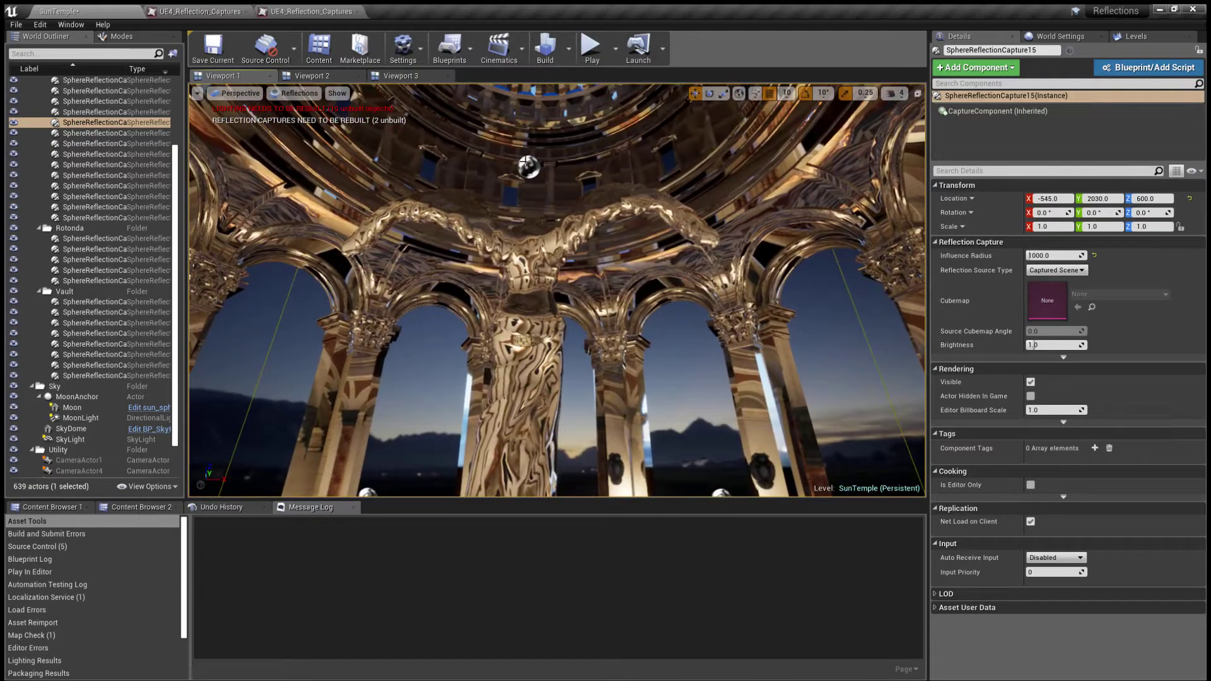
- Select SphereReflectionCapture23 and 25 in the rotunda and examine their influence in the perspective and top views
click(526, 161)
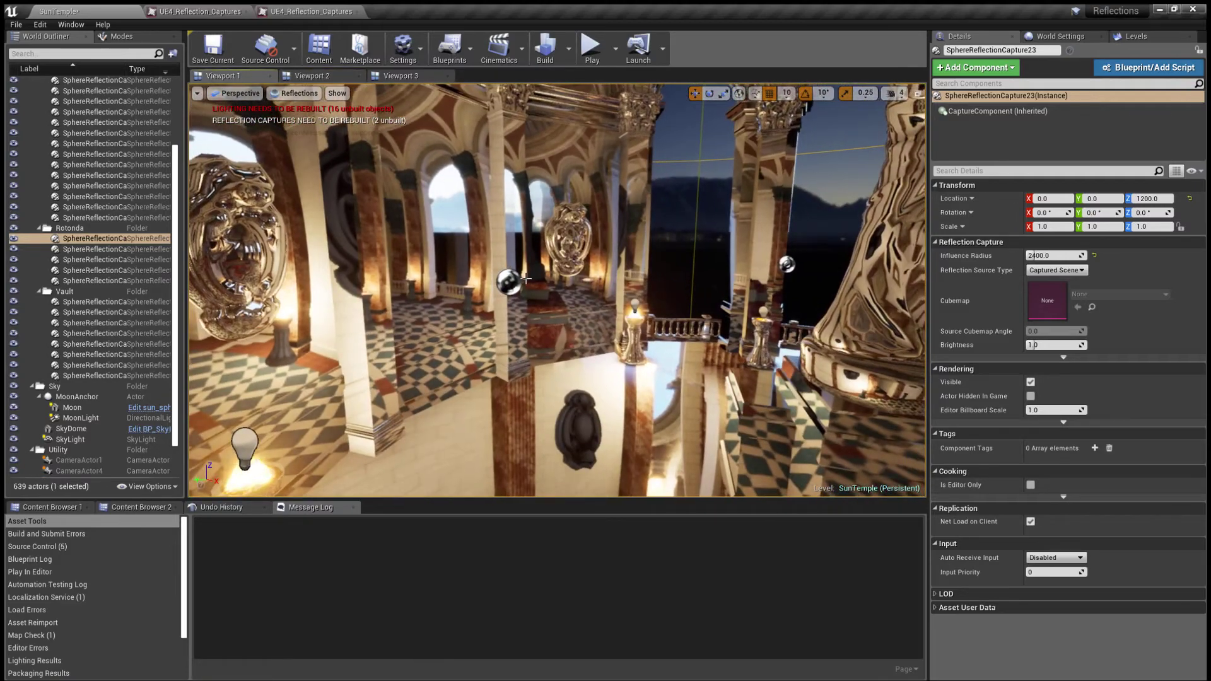
click(513, 280)
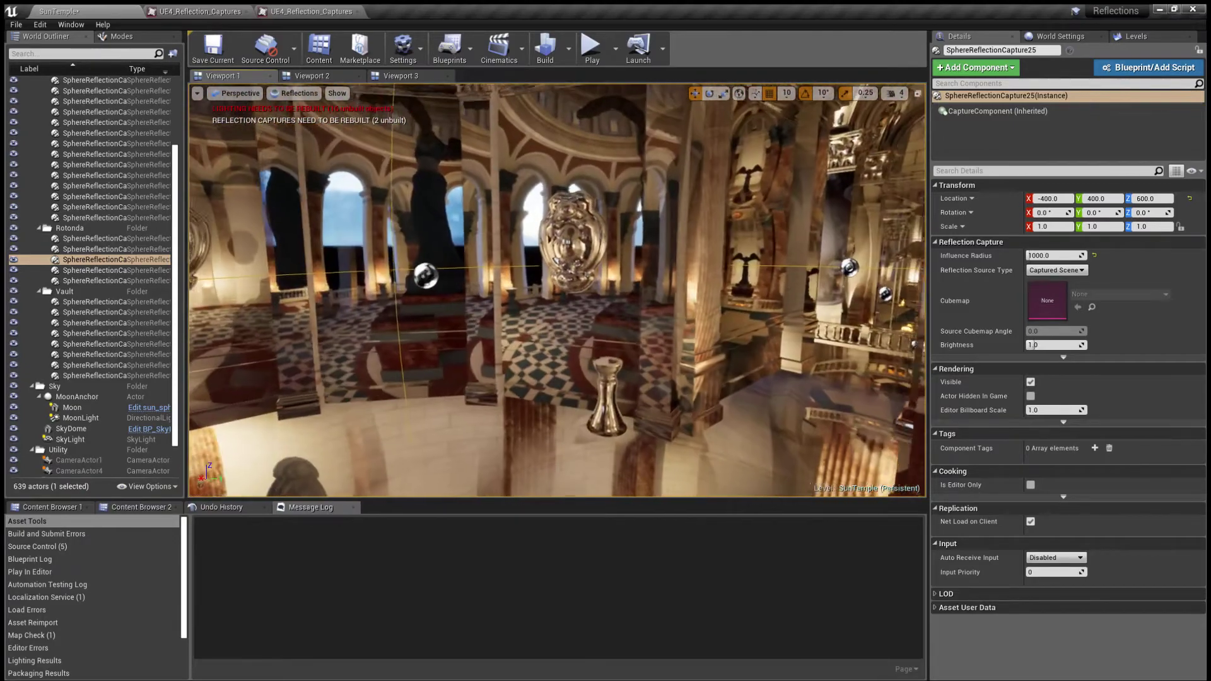
mouse_move(512, 281)
right_down()
mouse_move(616, 309)
mouse_move(454, 284)
mouse_move(512, 281)
mouse_move(568, 309)
mouse_move(461, 296)
mouse_move(505, 268)
right_up()
click(319, 75)
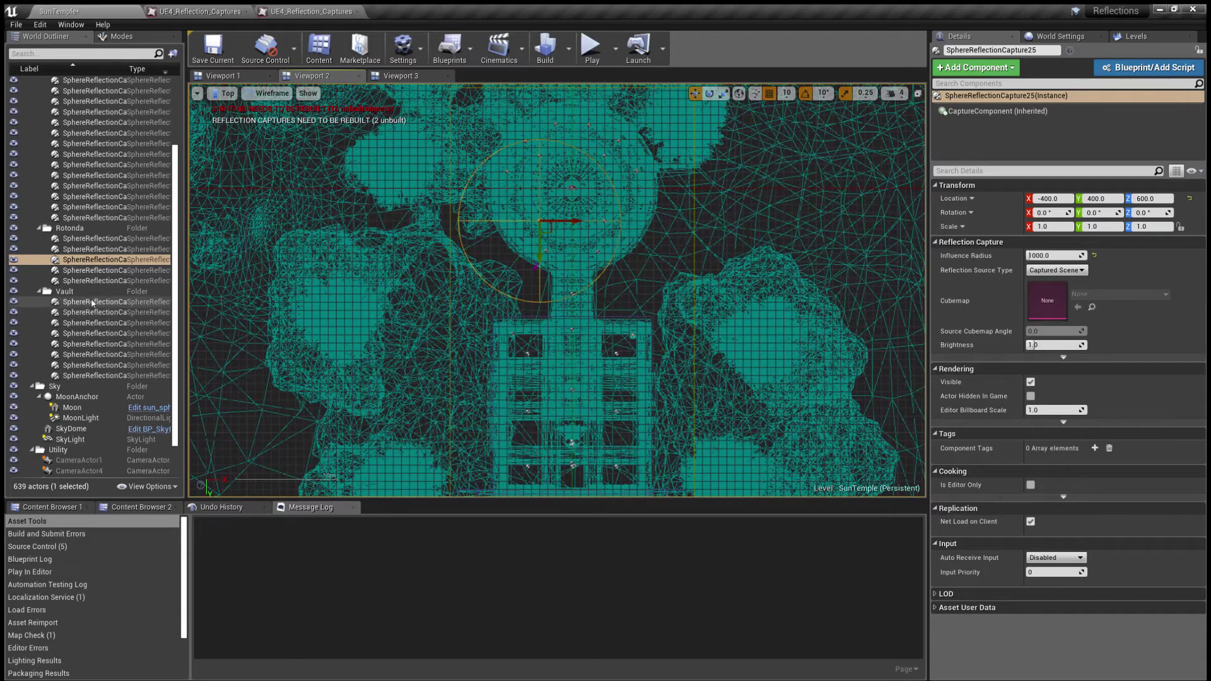
- Set SphereReflectionCapture11's influence radius to 2500 and inspect the rotunda reflections in perspective
scroll(120, 303, up, 3)
click(112, 179)
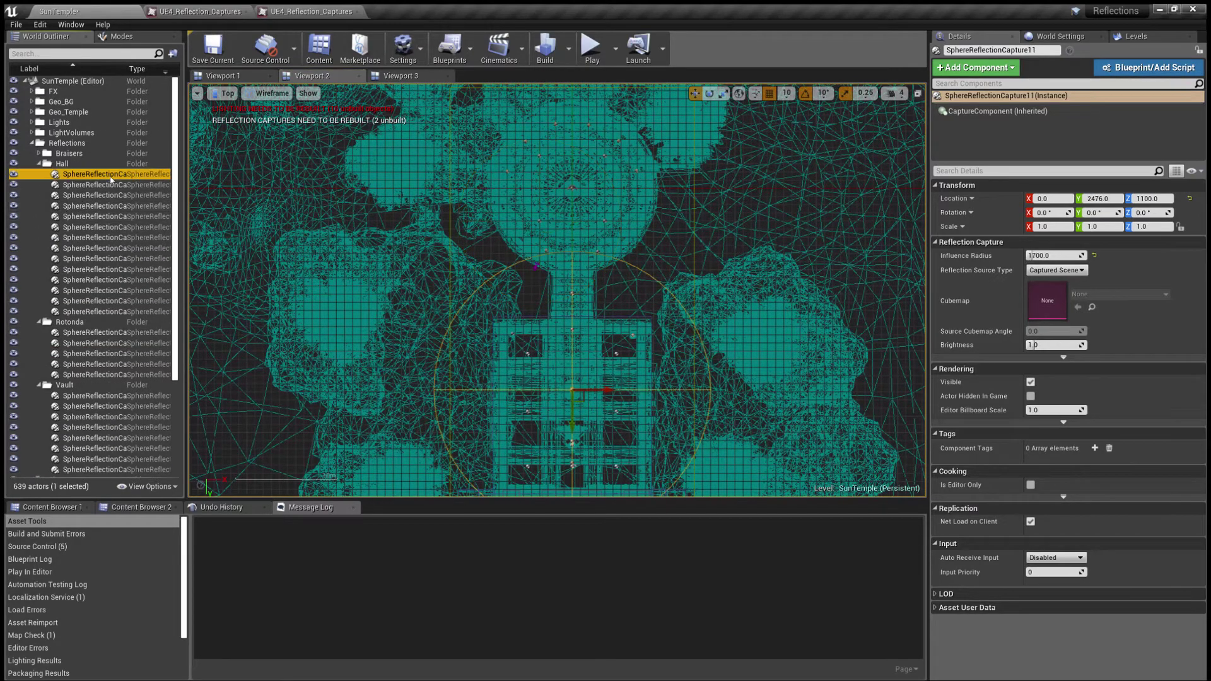
key(f)
scroll(598, 305, up, 2)
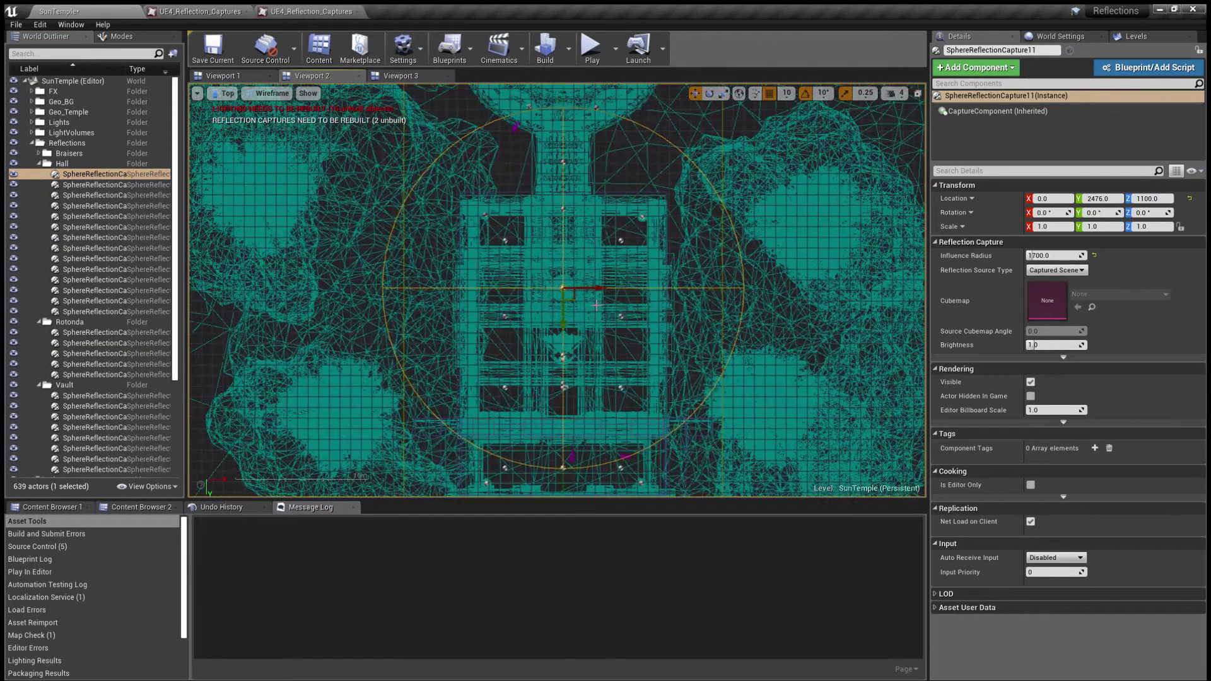
scroll(561, 289, down, 2)
right_drag(613, 188, 607, 231)
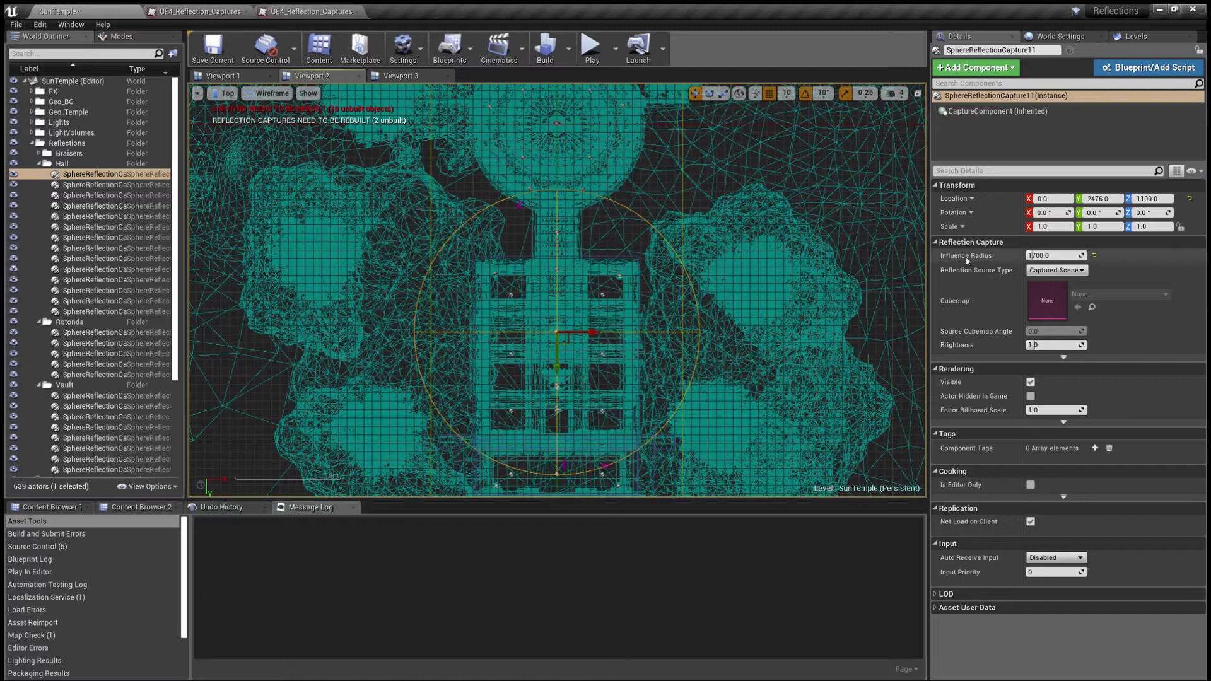
click(1056, 258)
text(2500)
key(Return)
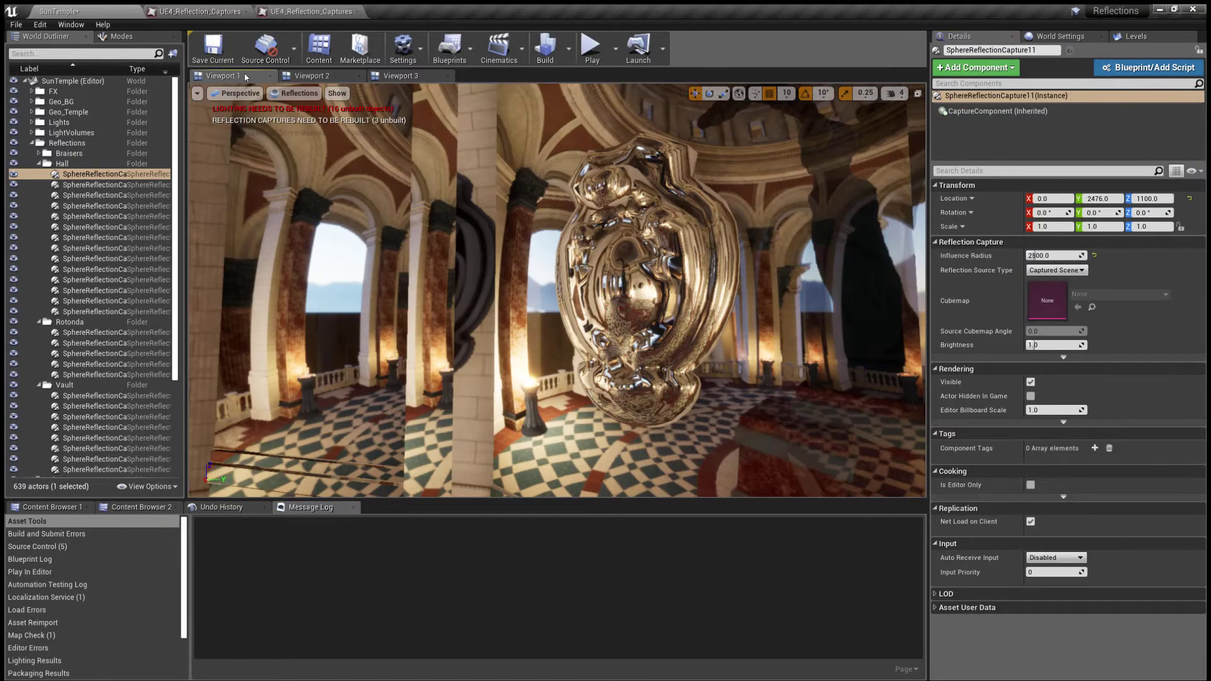
right_drag(557, 289, 584, 292)
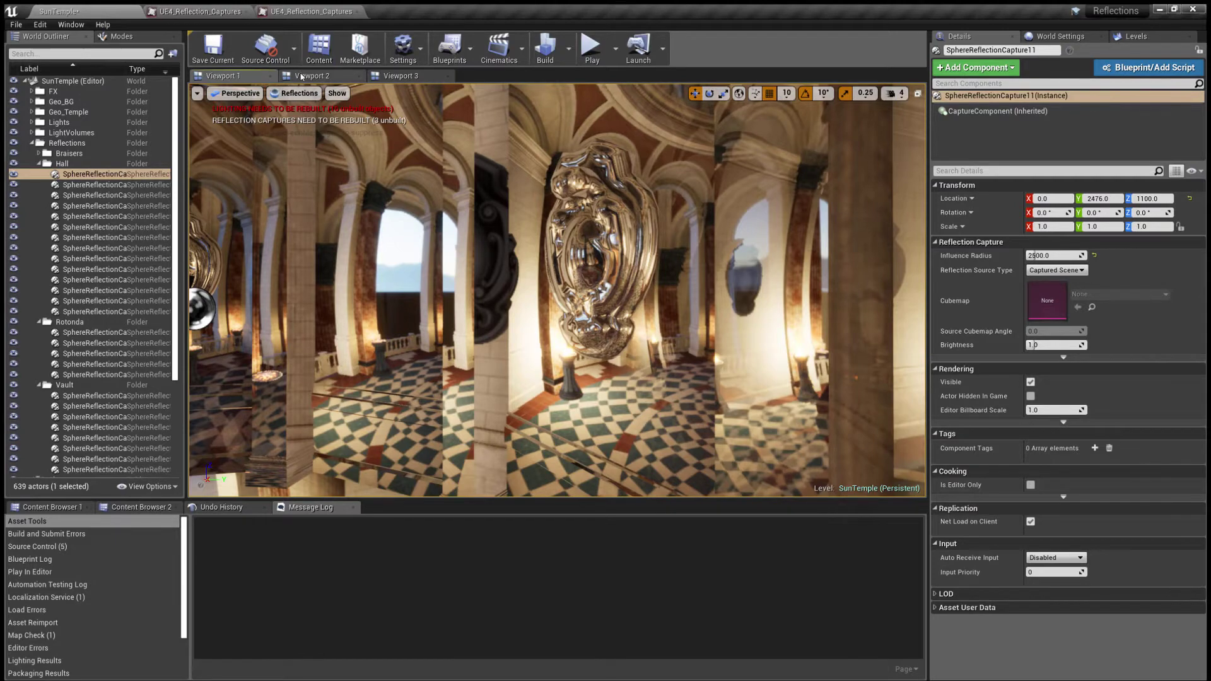
- Select SphereReflectionCapture22 in the side view of the passage and set its influence radius to 1500
click(301, 76)
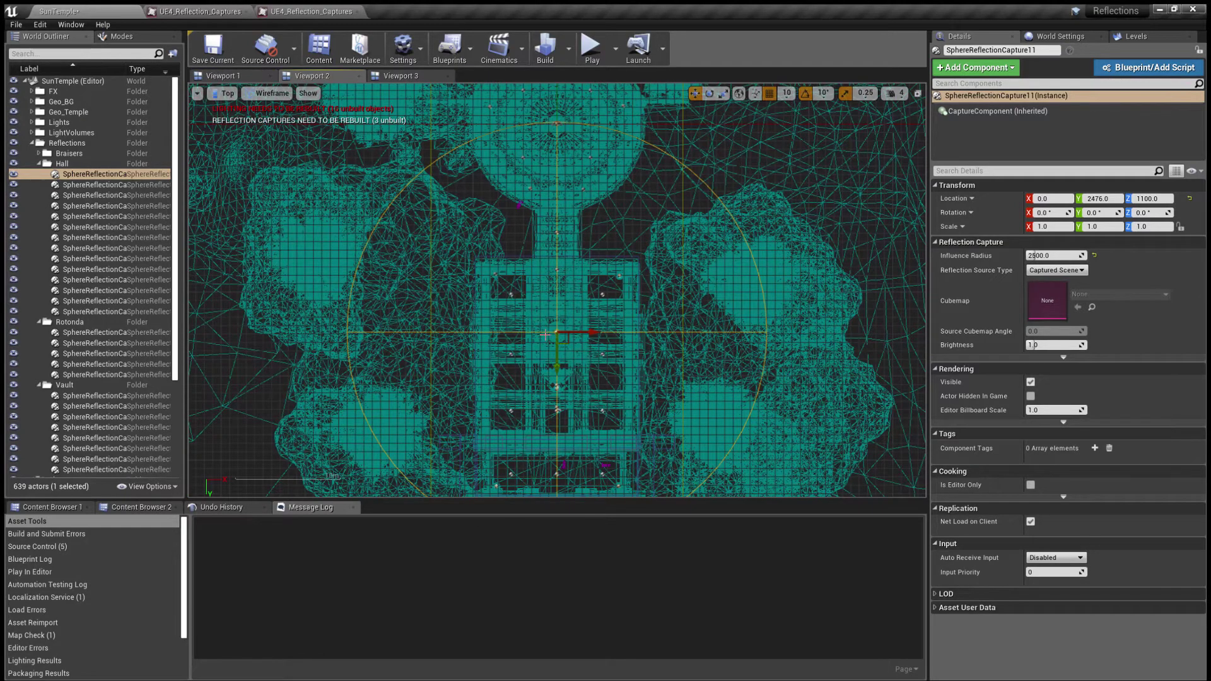
scroll(571, 229, up, 4)
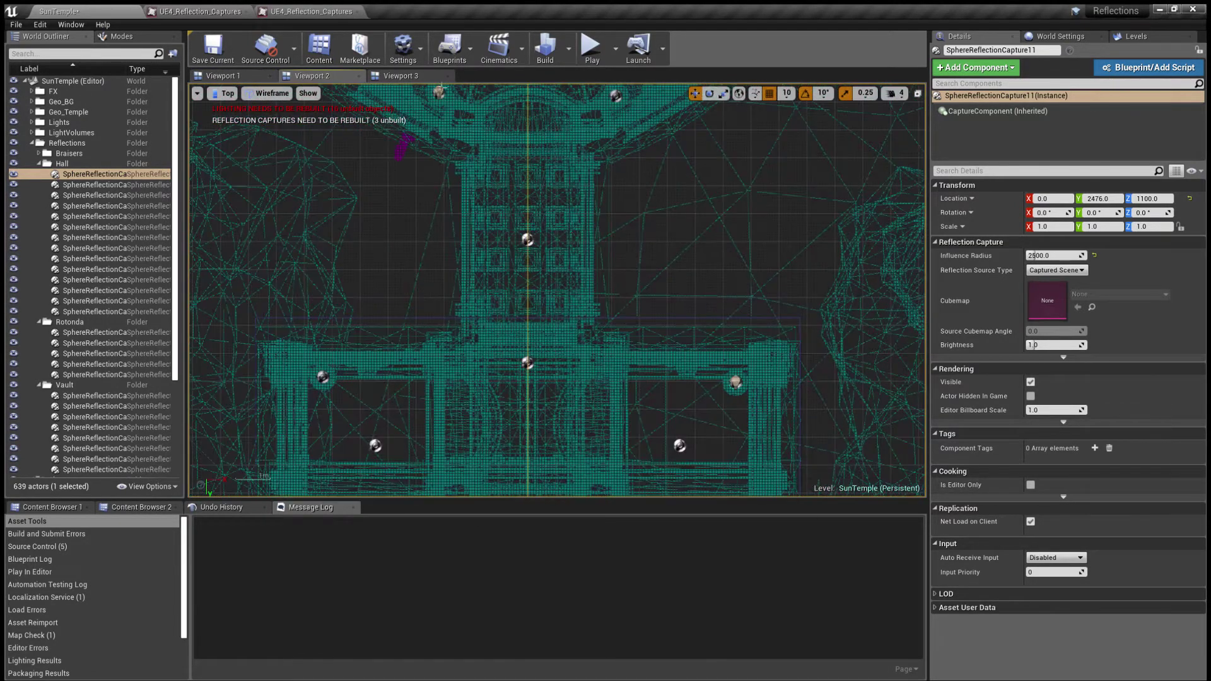
click(399, 76)
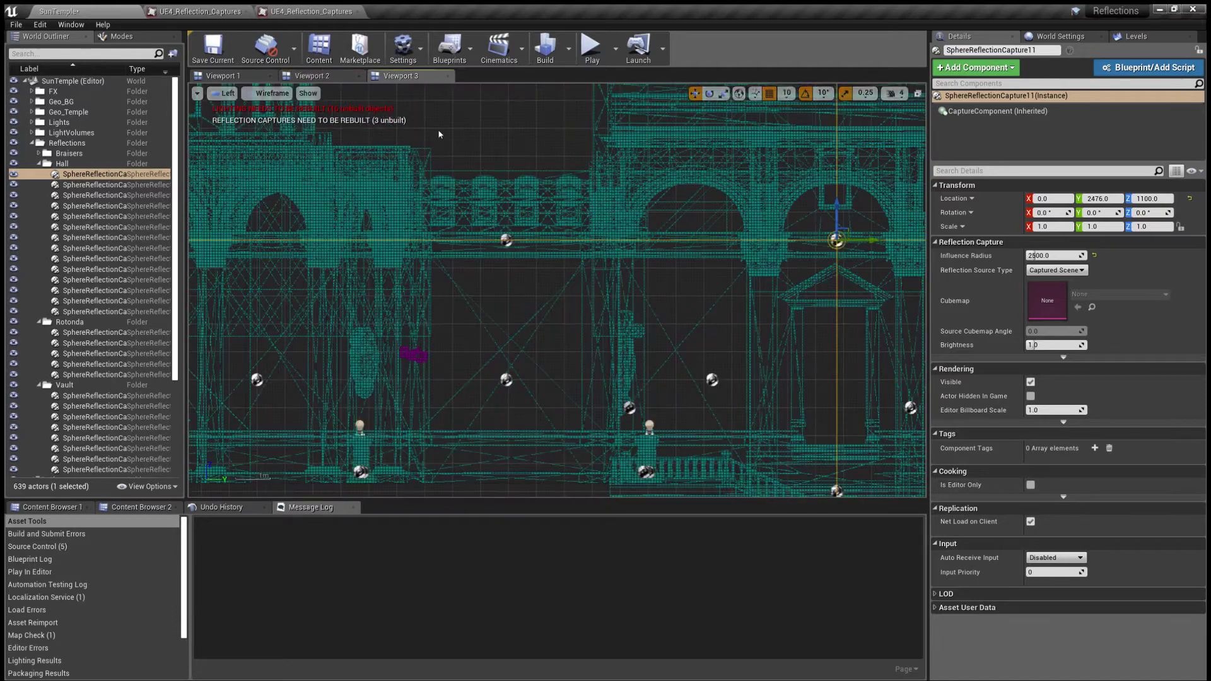
click(507, 378)
scroll(509, 378, down, 3)
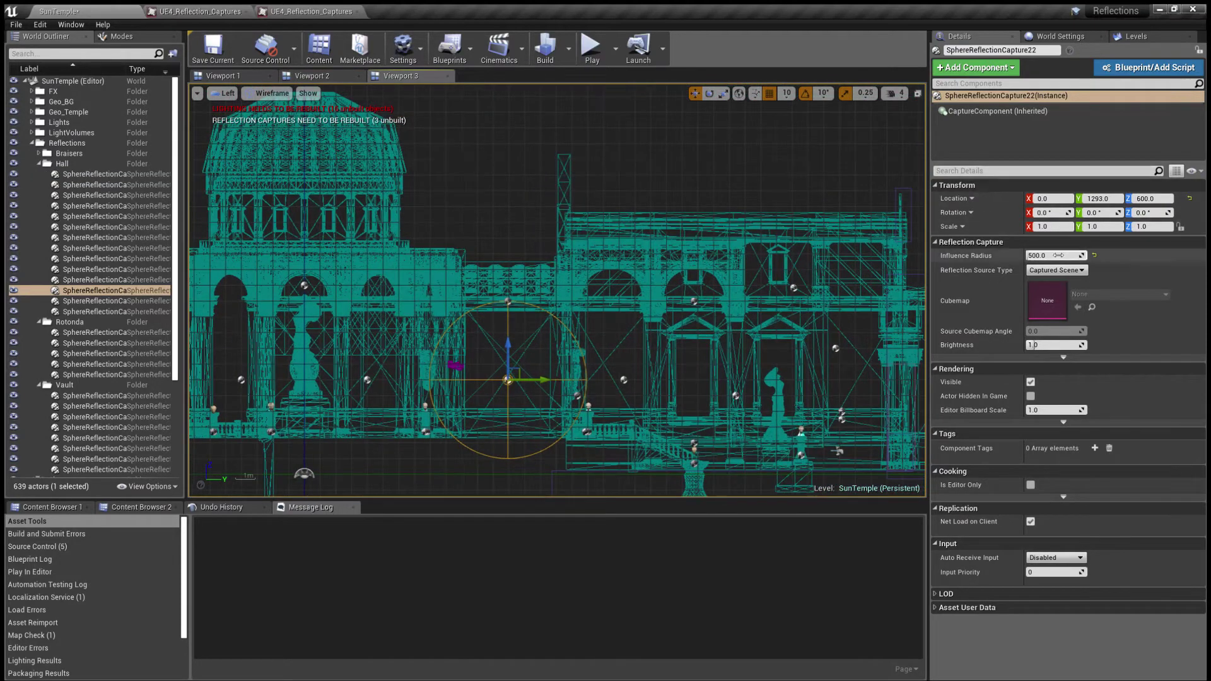
click(1051, 256)
text(1500)
key(Return)
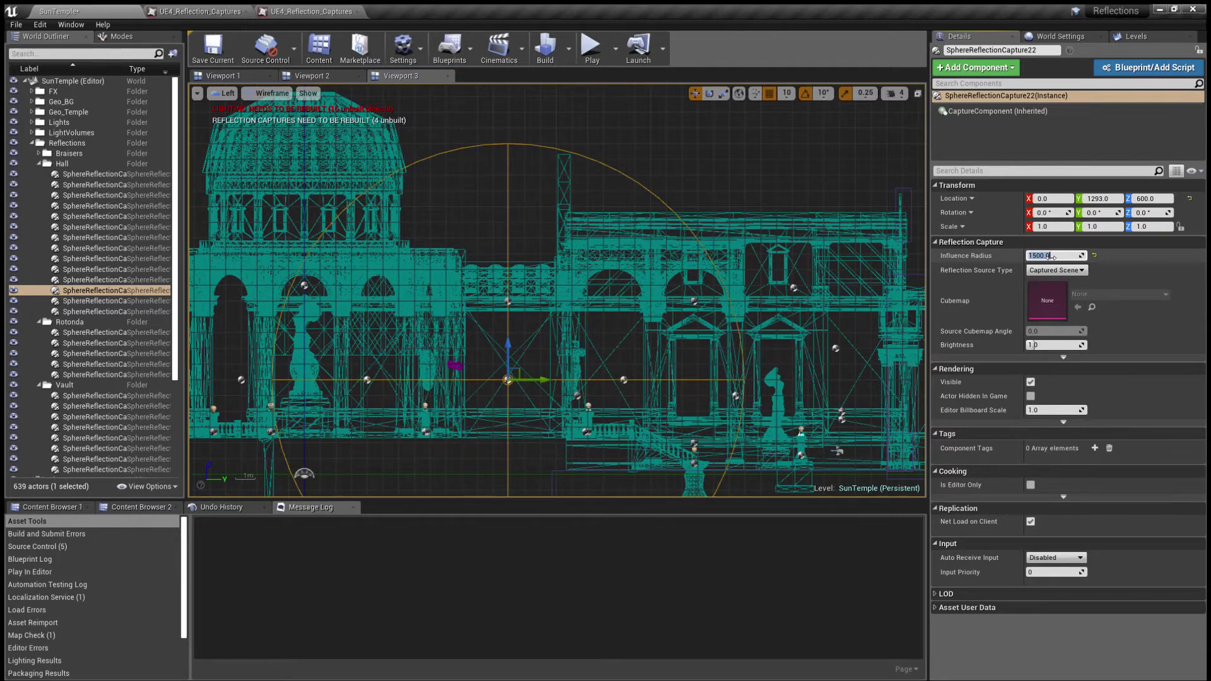
- Compare the overlap of SphereReflectionCapture25 and 22 in the side view, then examine the rotunda reflections in perspective
click(365, 380)
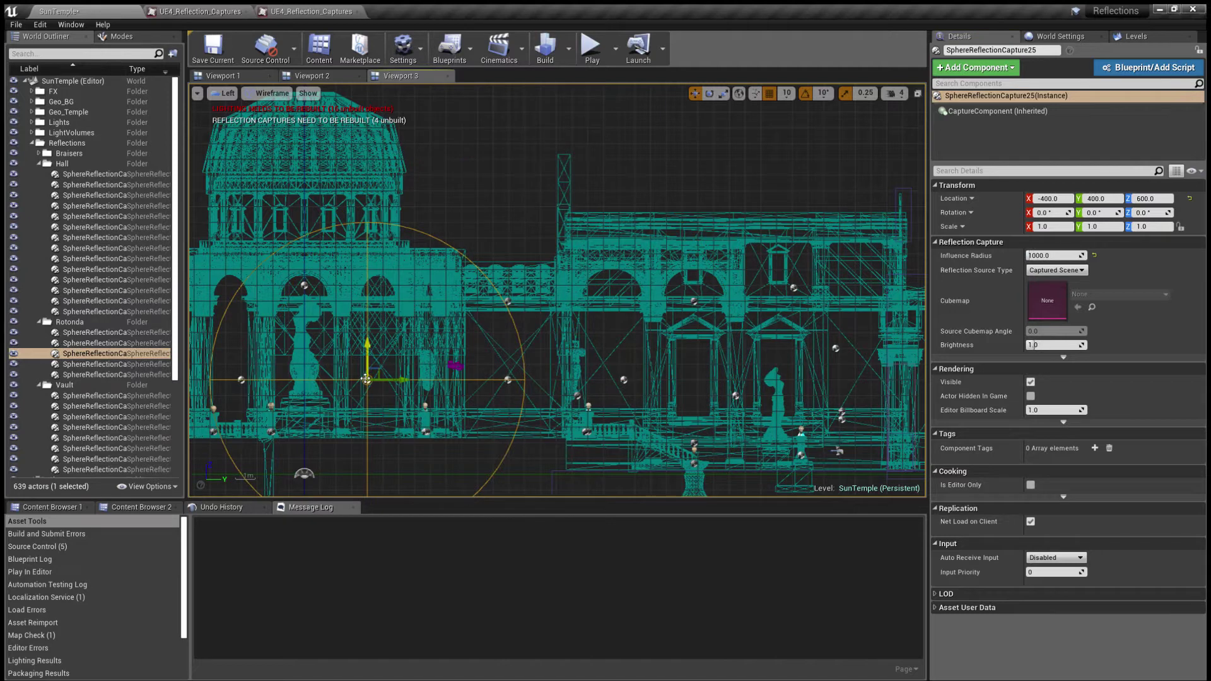
click(507, 380)
click(367, 380)
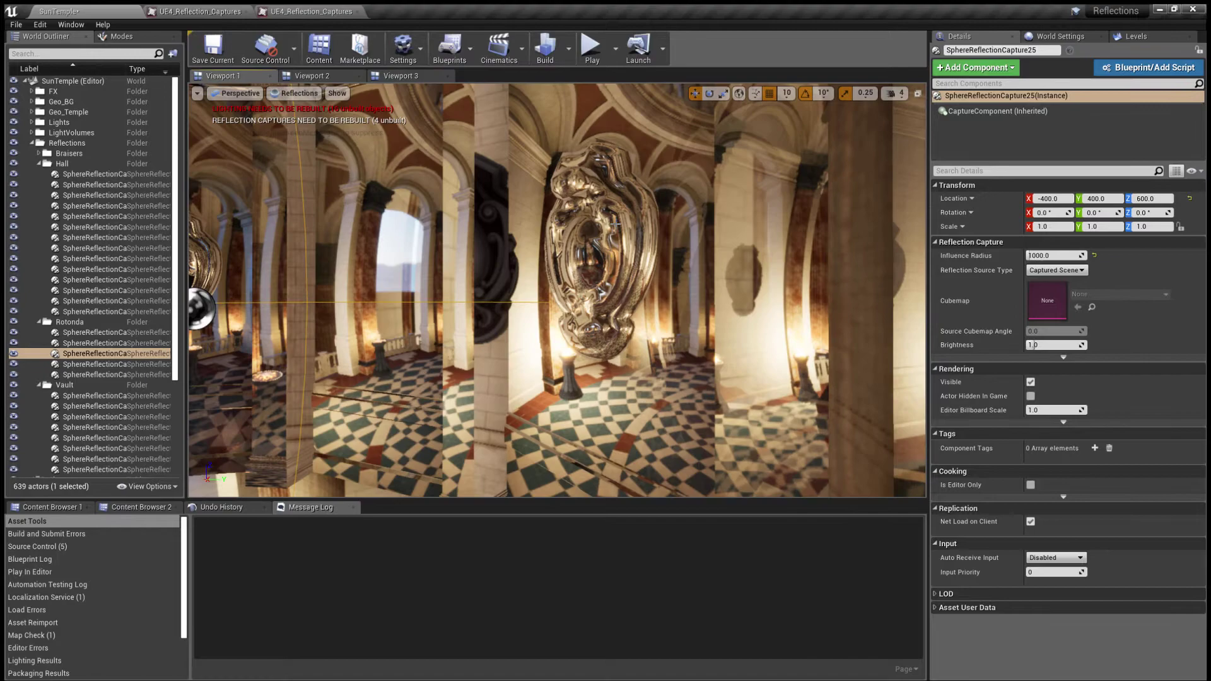
scroll(557, 290, up, 3)
mouse_move(557, 290)
right_down()
mouse_move(378, 291)
mouse_move(550, 289)
right_up()
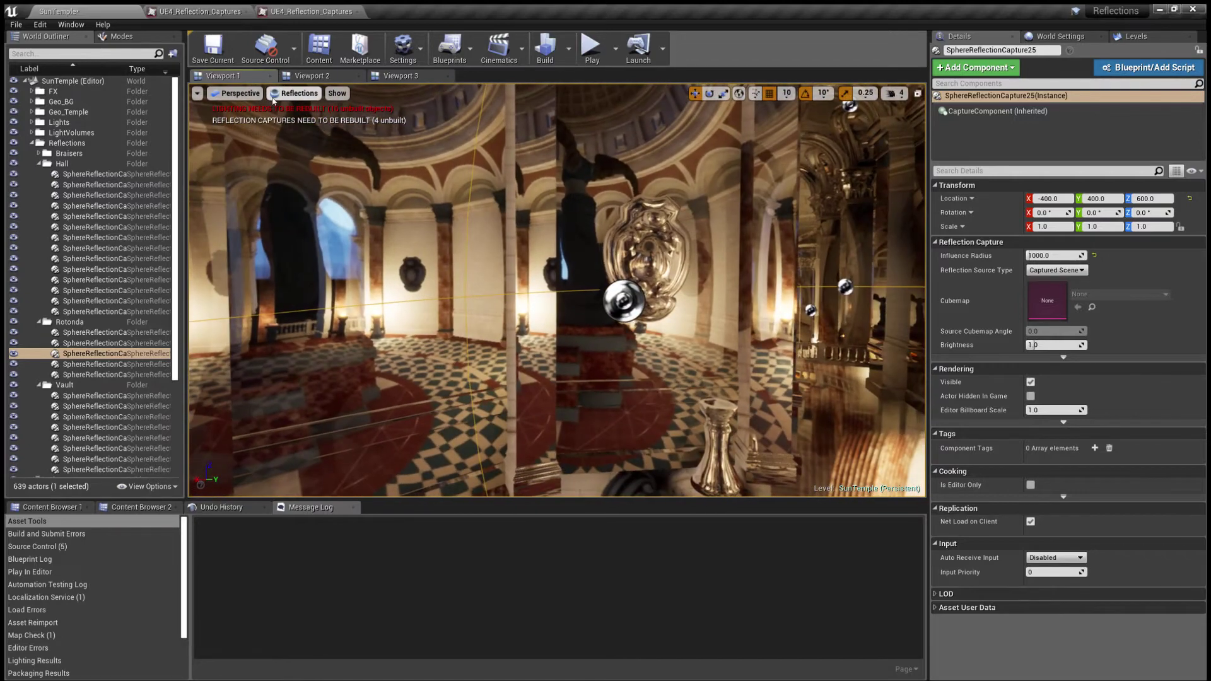
- Switch the perspective view to Lit and select SphereReflectionCapture24 to examine the rotunda's wall medallions under normal shading
click(281, 95)
click(300, 119)
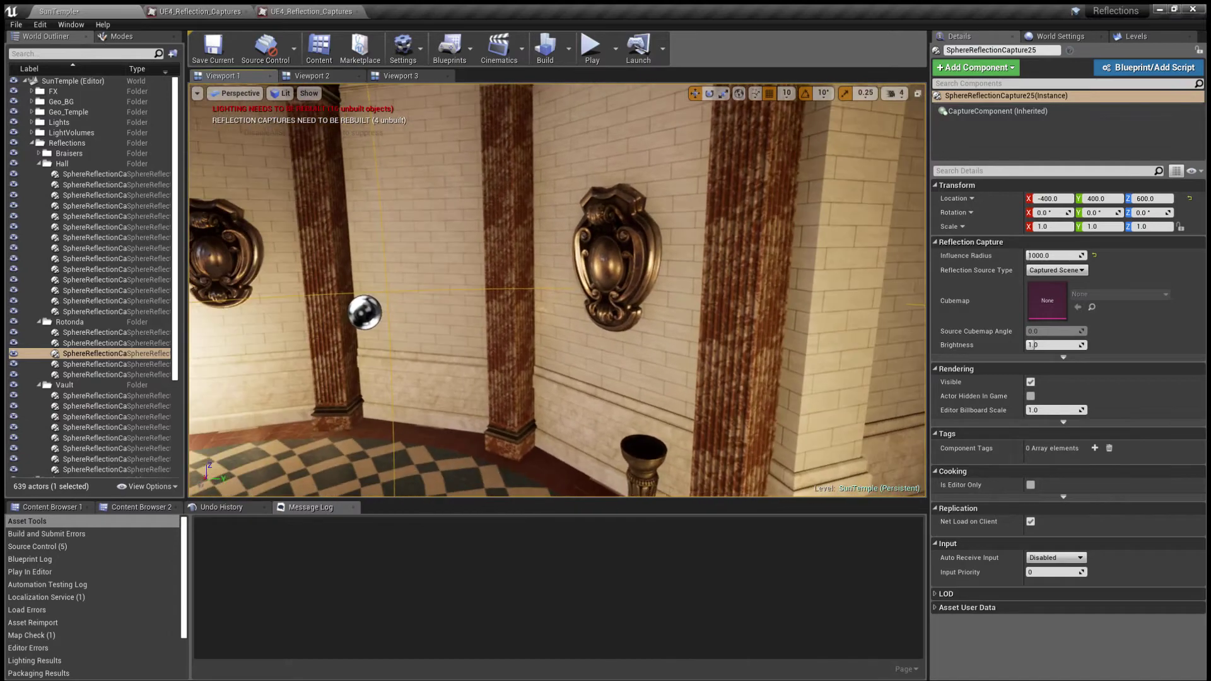
click(365, 309)
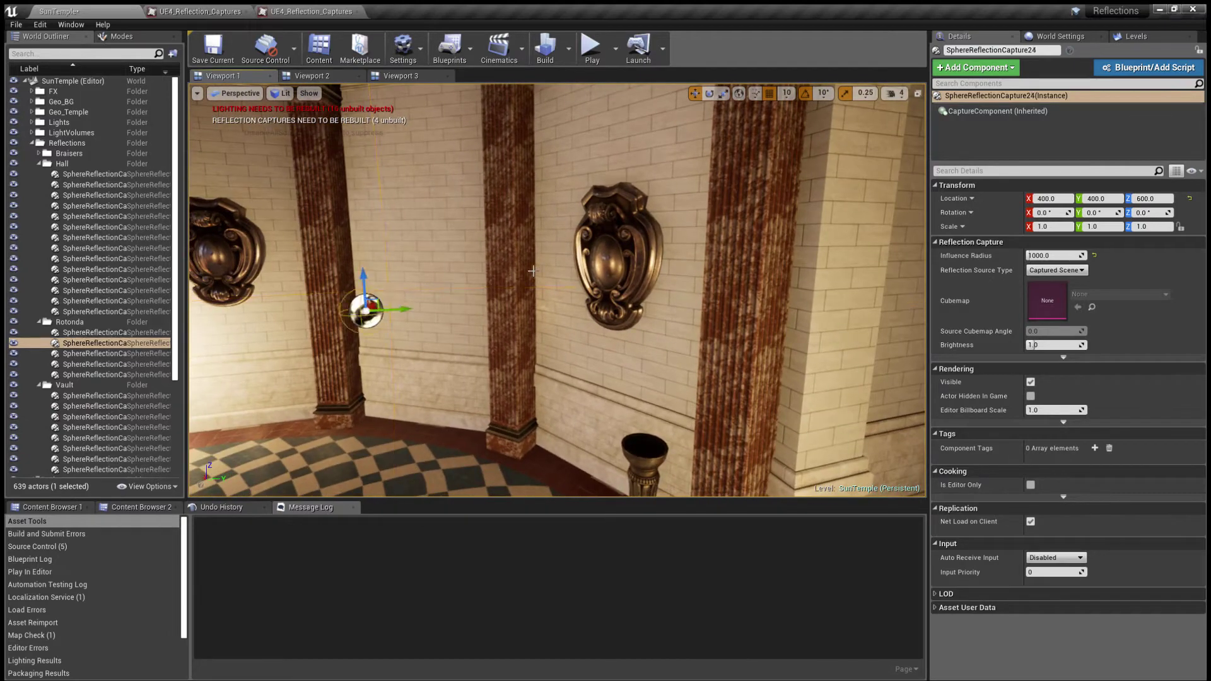
right_drag(533, 272, 707, 271)
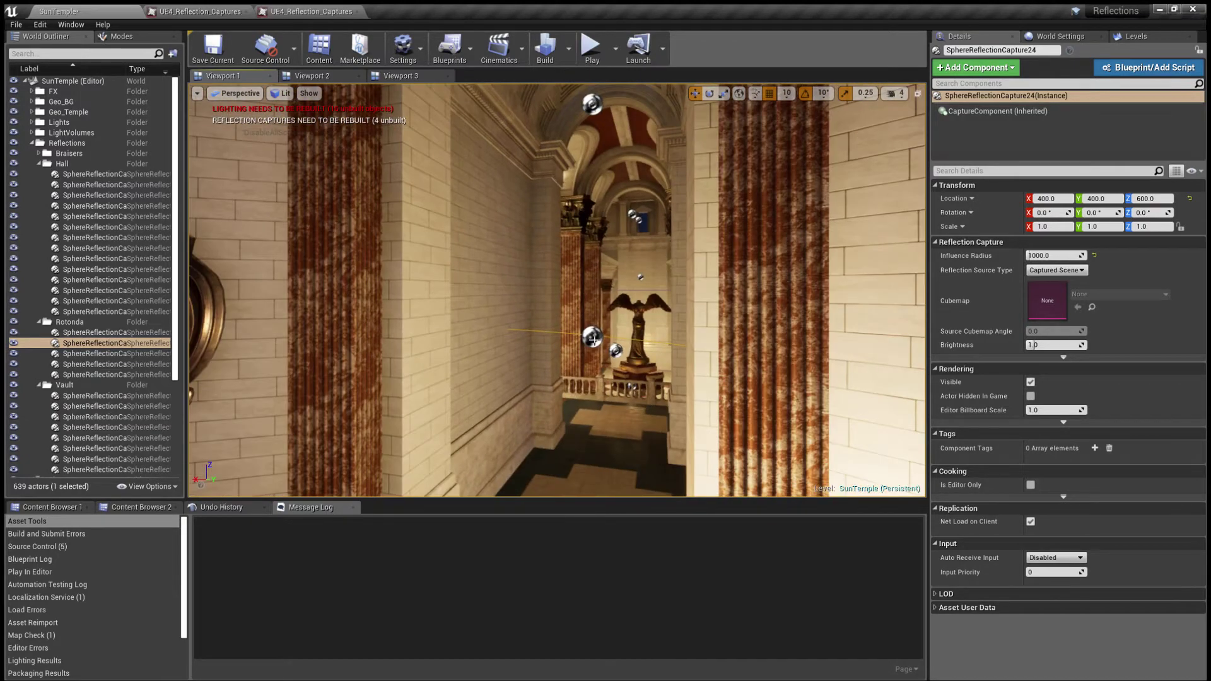
key(f)
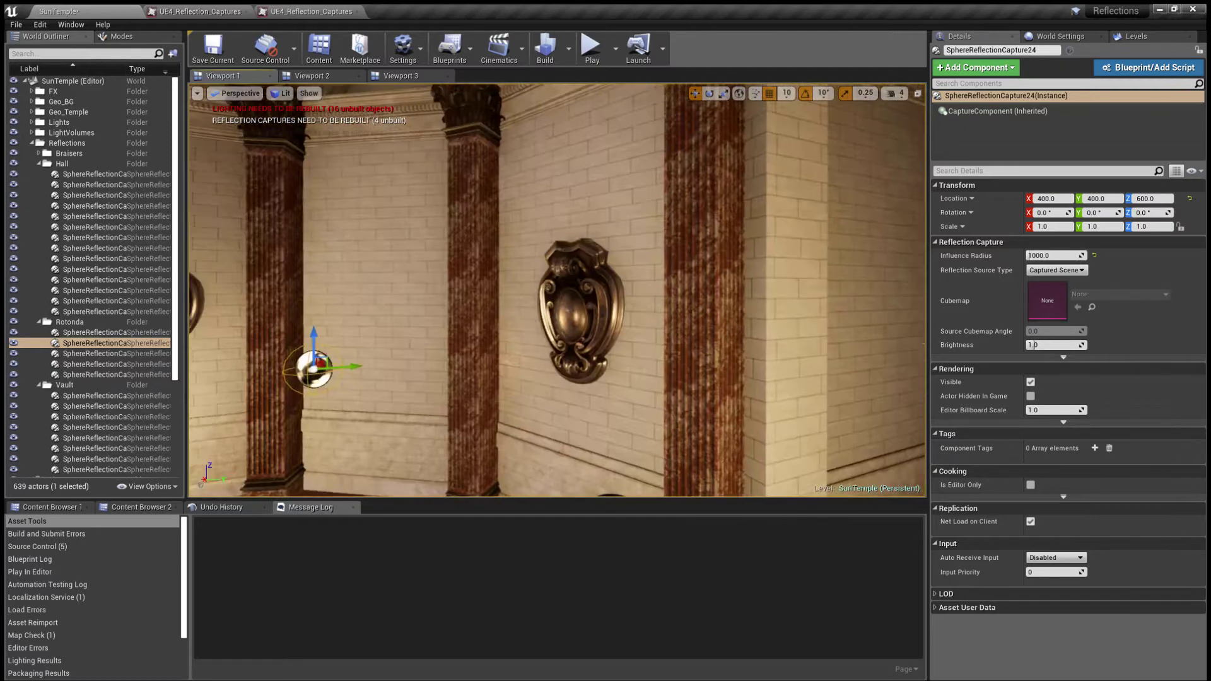
right_drag(557, 290, 447, 333)
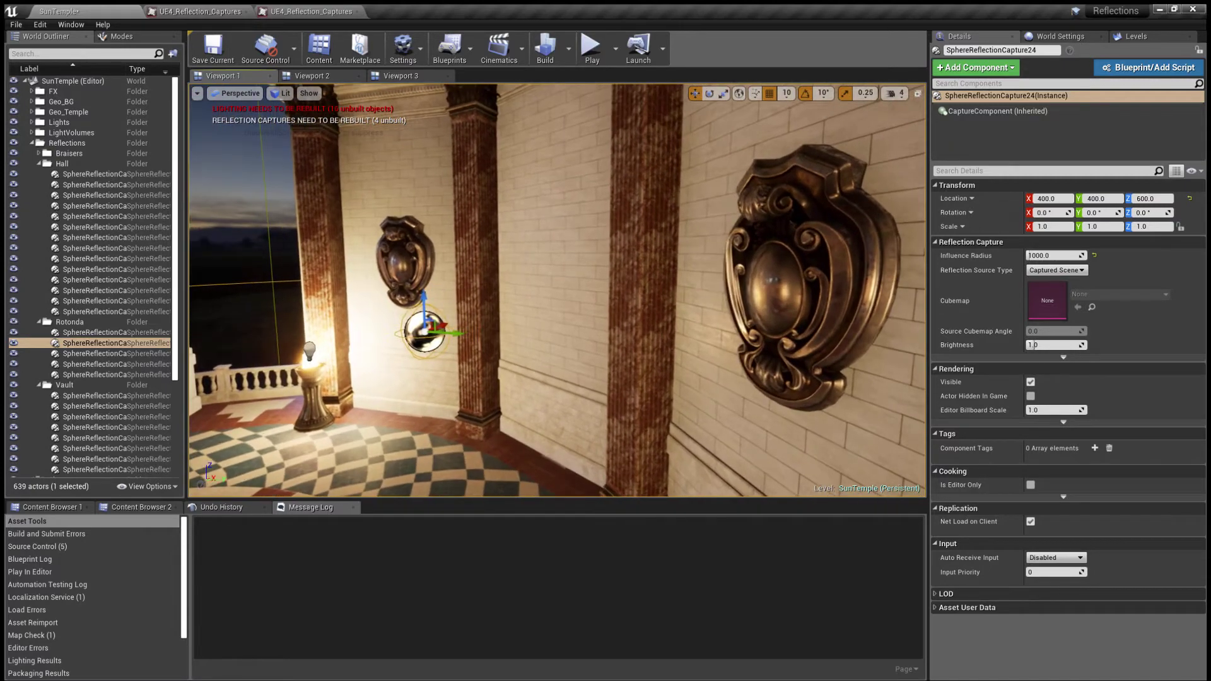
right_drag(495, 292, 498, 292)
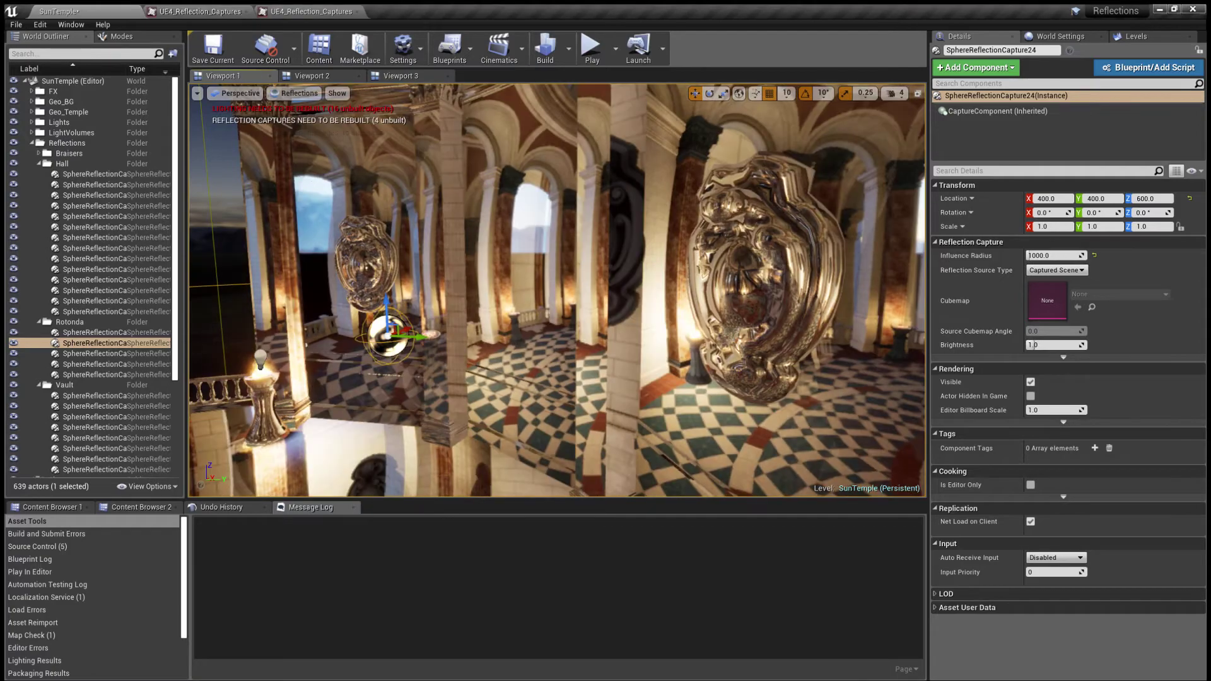
- Examine the overlapping reflections on the rotunda's statue, columns and wall medallions in the Reflections view mode
right_drag(316, 182, 290, 180)
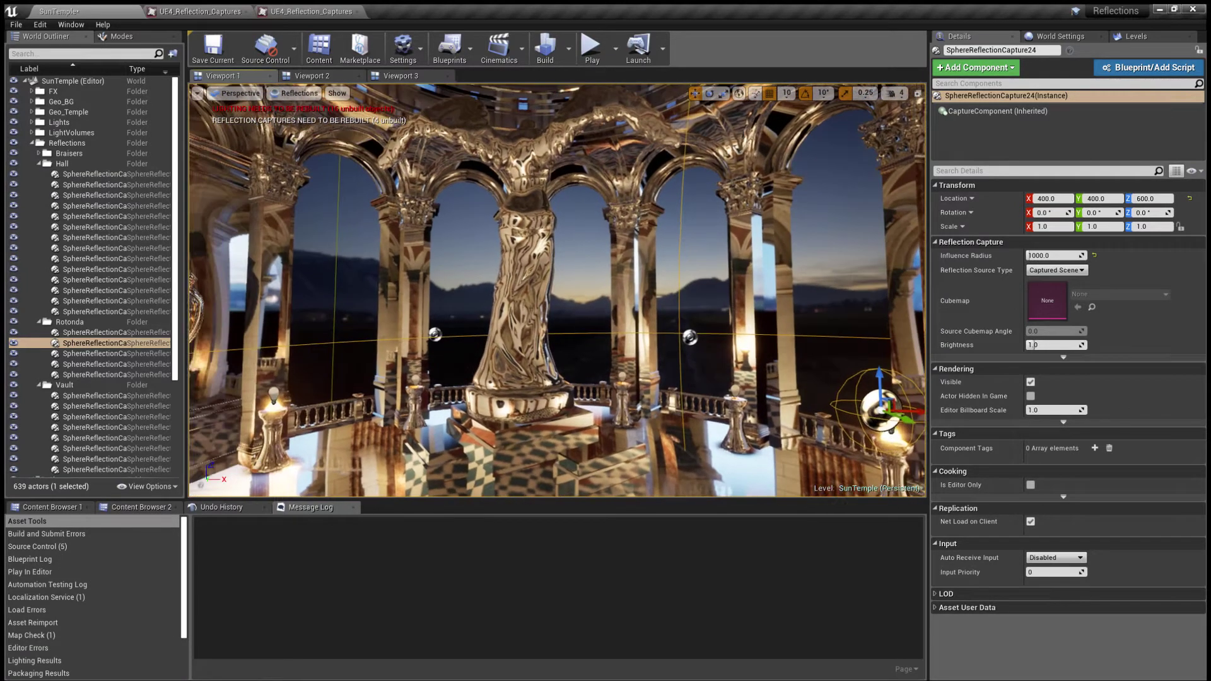
right_drag(557, 290, 794, 291)
key(w)
right_drag(263, 93, 263, 94)
right_drag(725, 175, 536, 176)
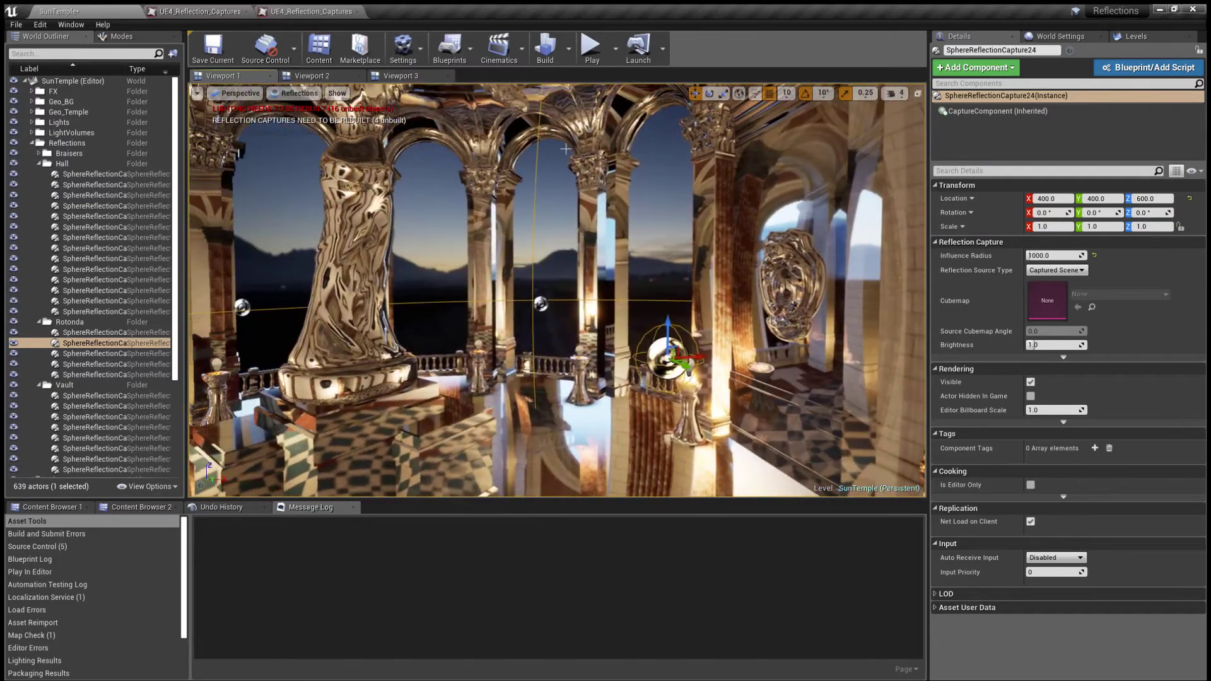
right_drag(264, 93, 264, 93)
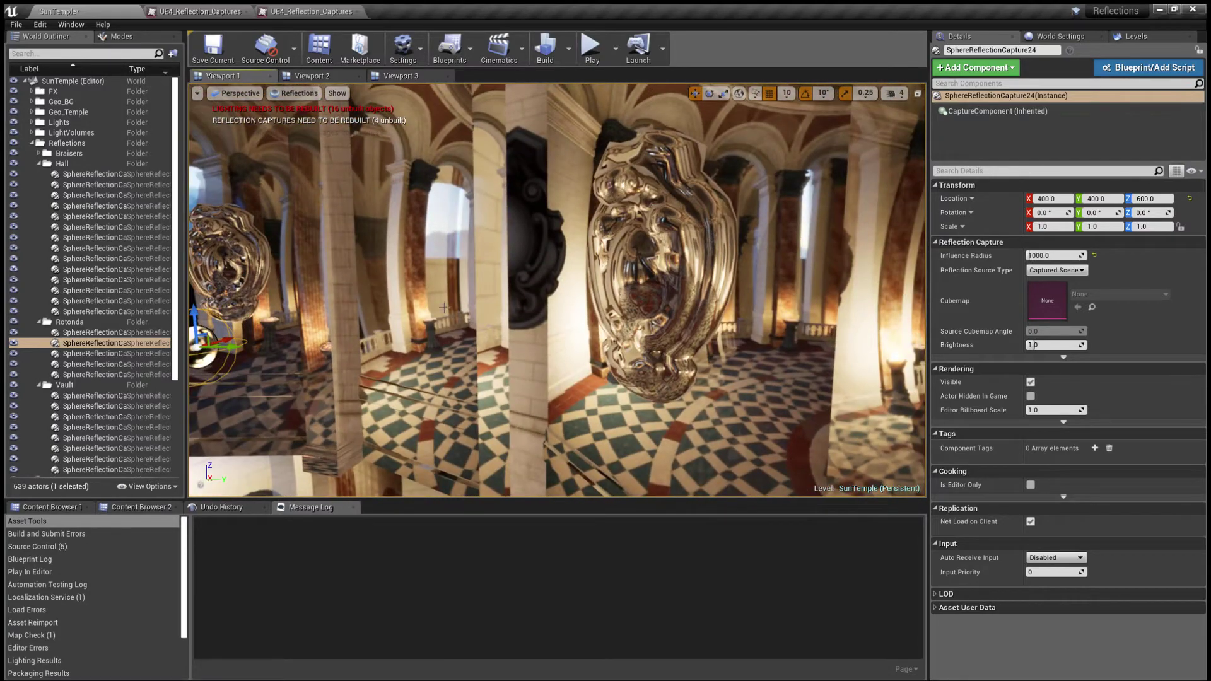
mouse_move(544, 285)
right_down()
mouse_move(789, 285)
mouse_move(536, 274)
right_up()
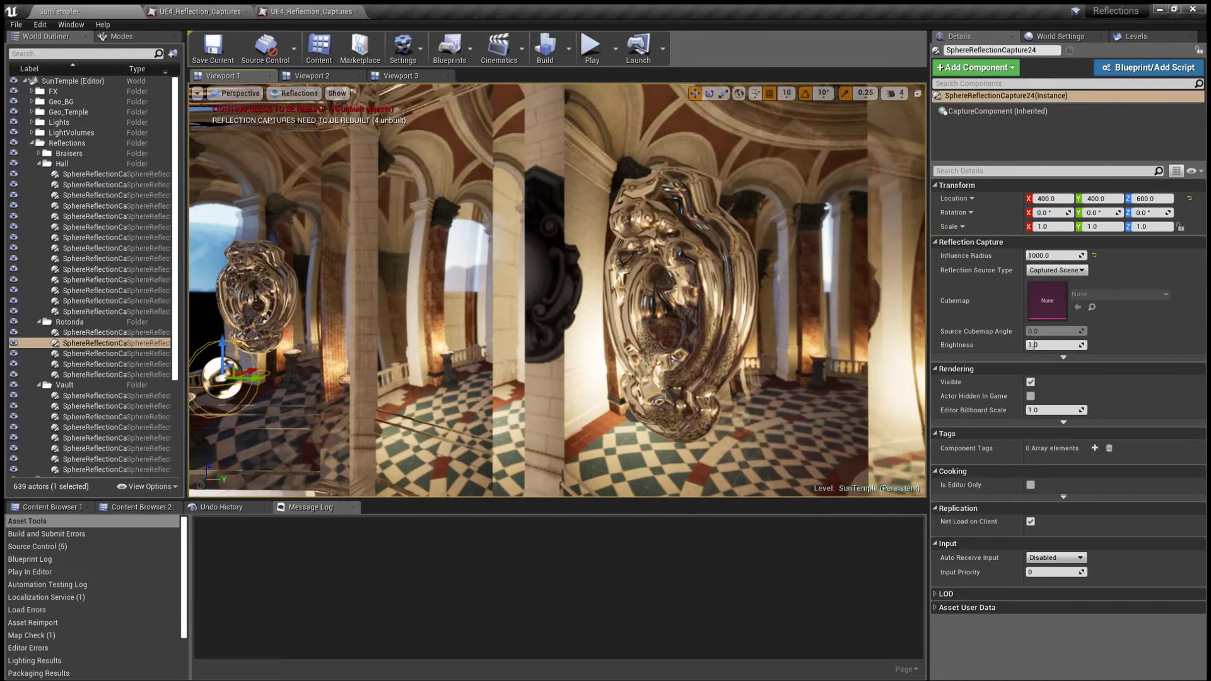
- Select SphereReflectionCapture22 in the side view of the passage and reduce its influence radius to 500
click(312, 76)
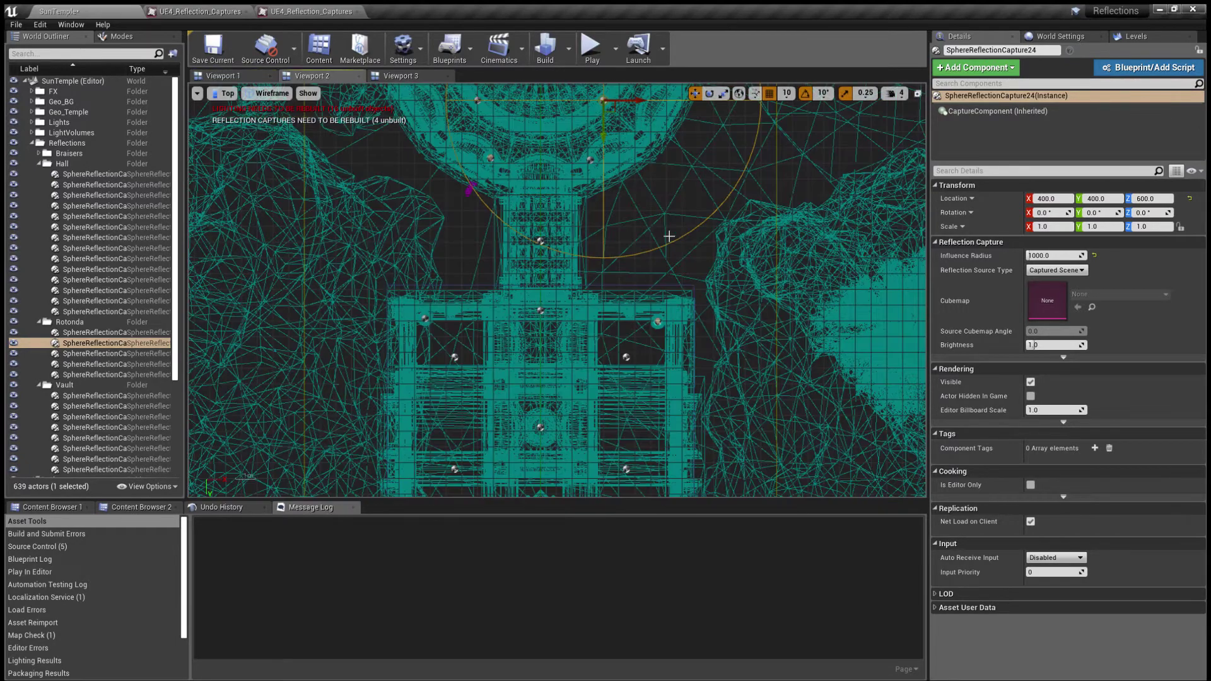
click(401, 76)
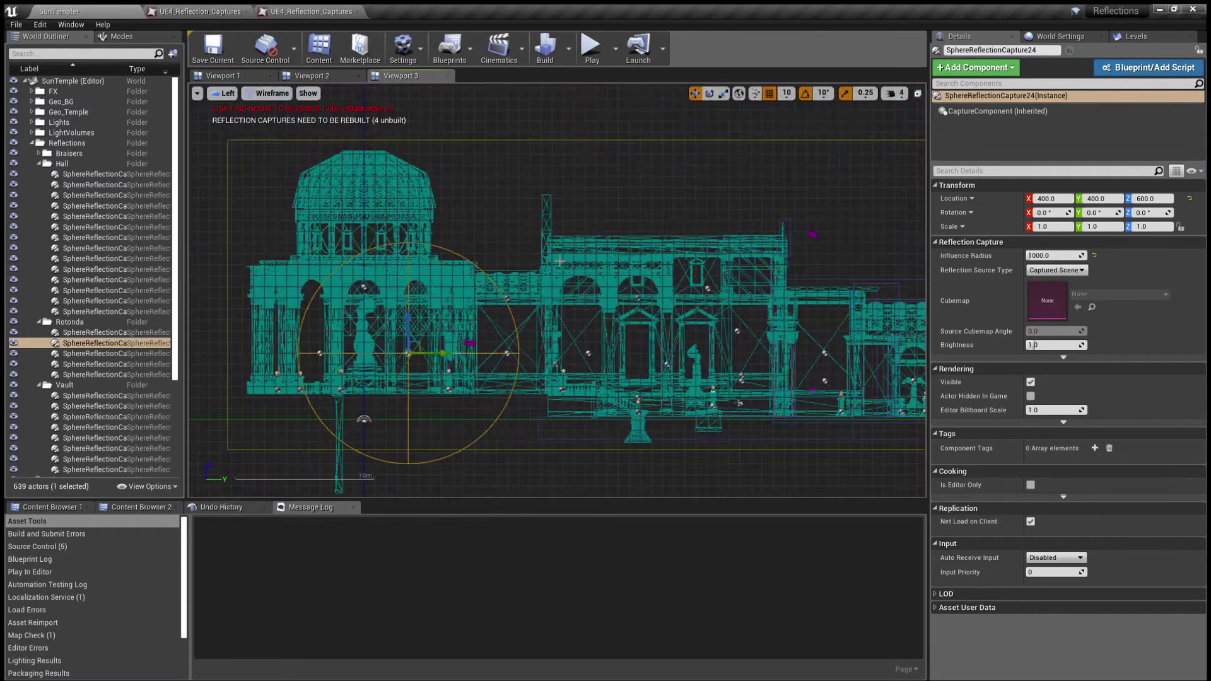
click(498, 377)
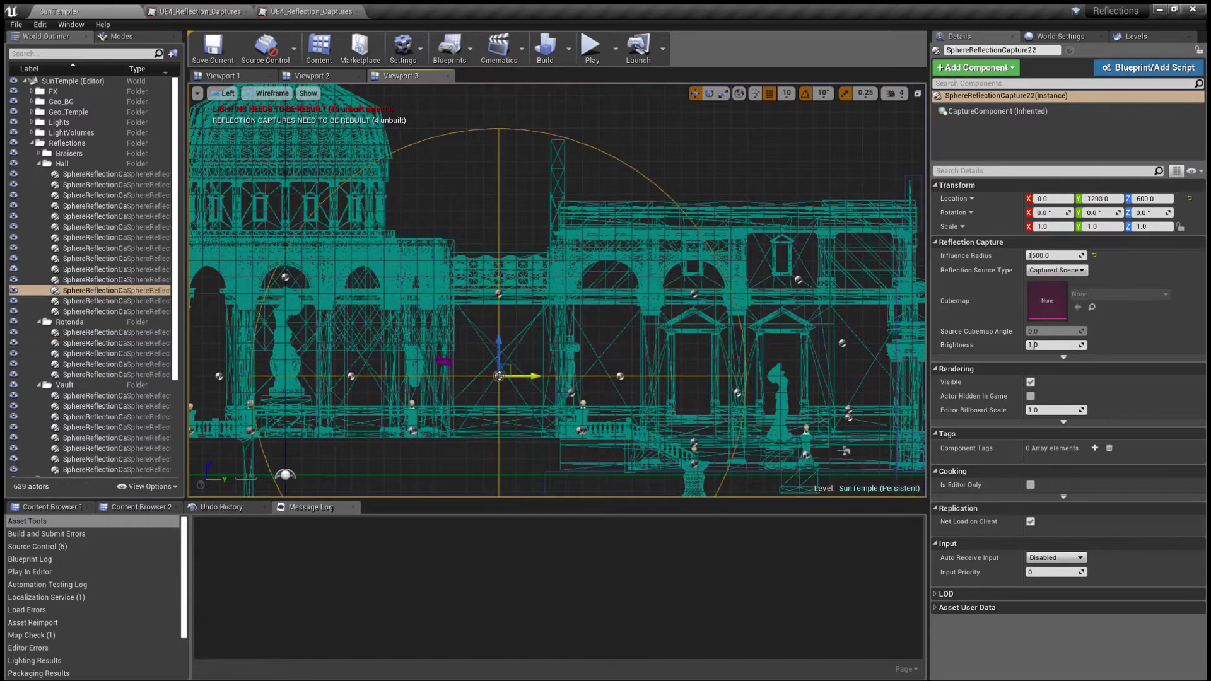
click(1053, 256)
text(5)
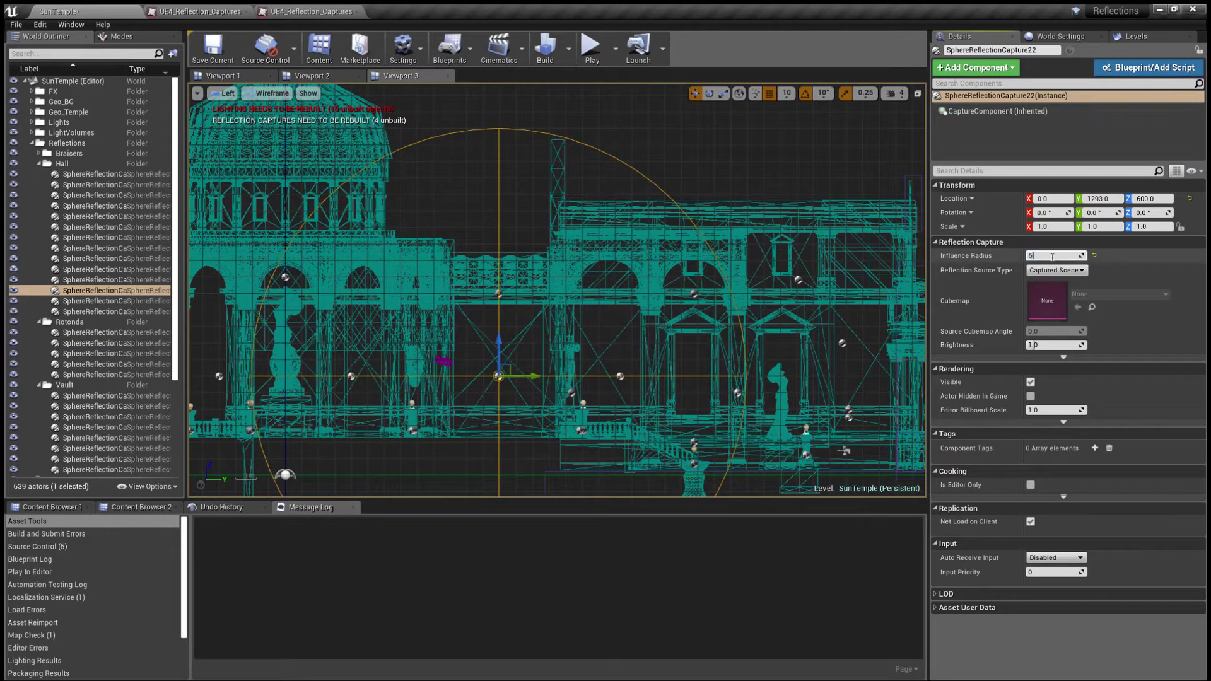
text(00)
key(Return)
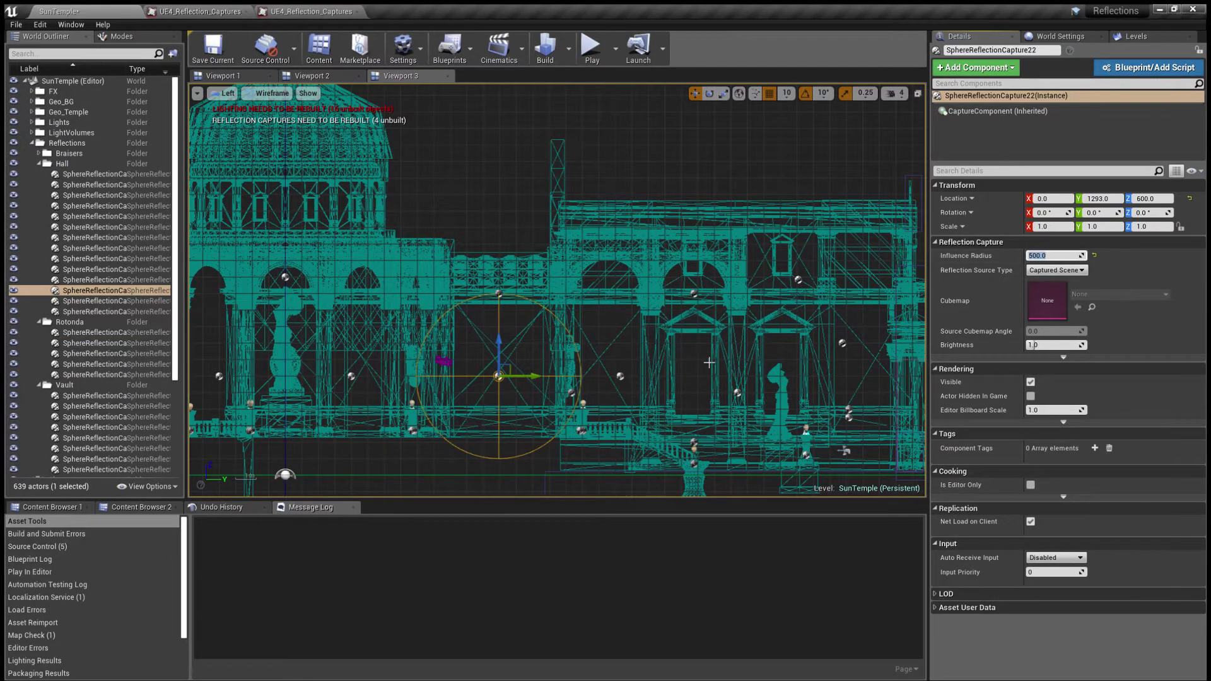
- Select SphereReflectionCapture11 in the upper part of the hall and set its influence radius to 1700
right_drag(709, 362, 551, 355)
click(521, 283)
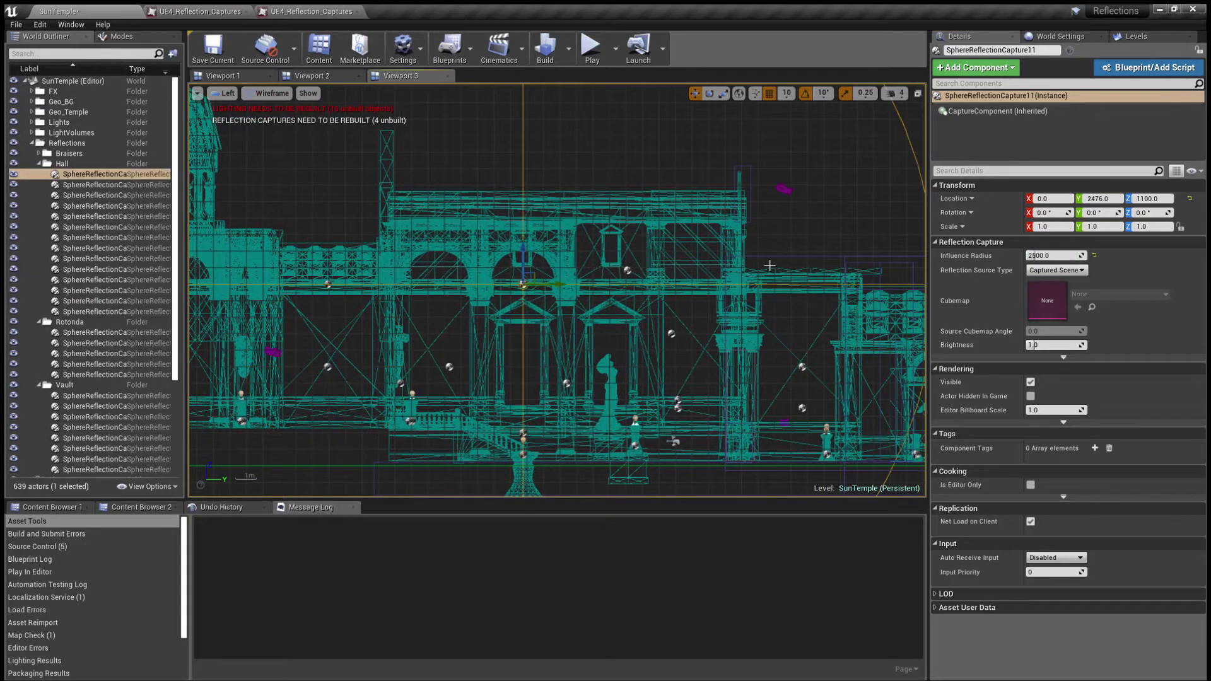
click(1049, 255)
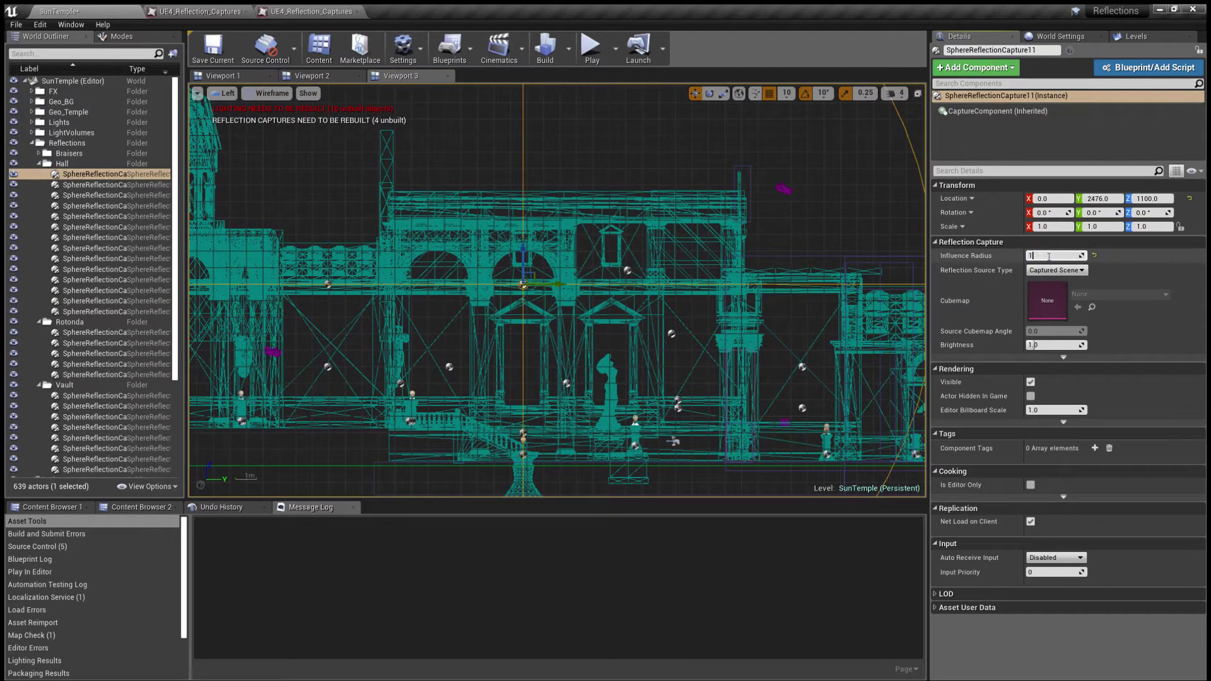
key(Return)
scroll(395, 341, up, 2)
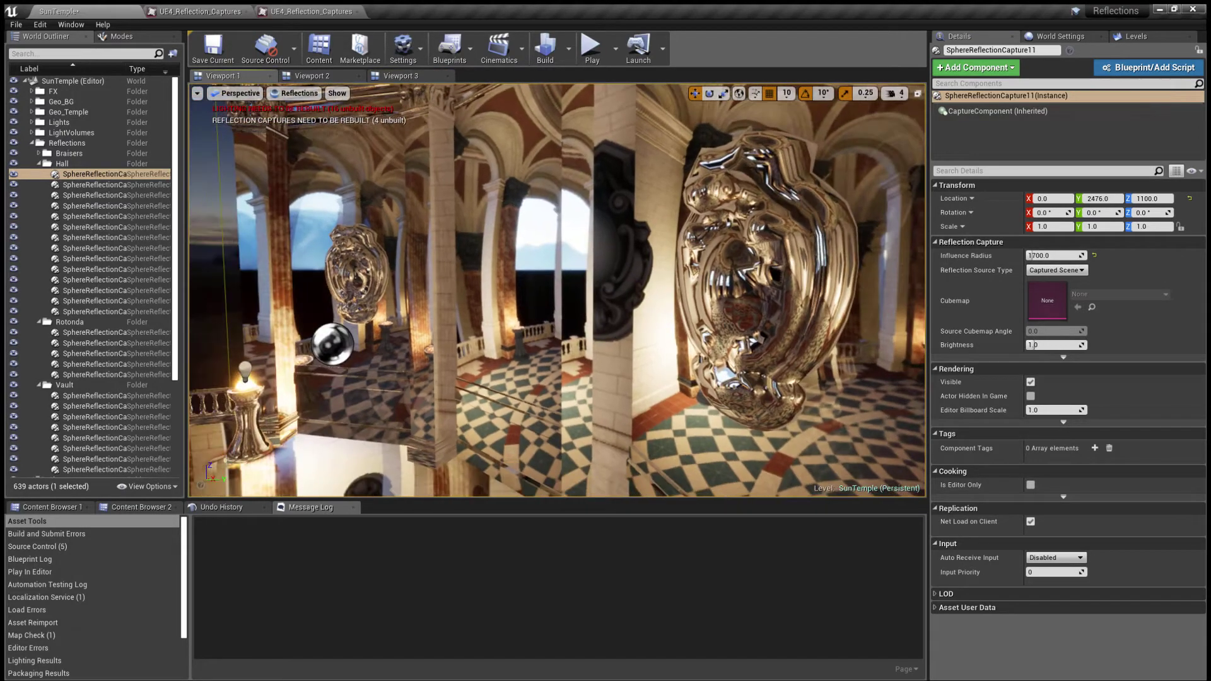
- Examine the rotunda's reflections in perspective, then switch the view to Lit to see the braziers under normal shading
right_drag(557, 290, 605, 284)
key(w)
right_drag(395, 341, 395, 342)
right_drag(268, 133, 288, 112)
click(285, 96)
key(alt+4)
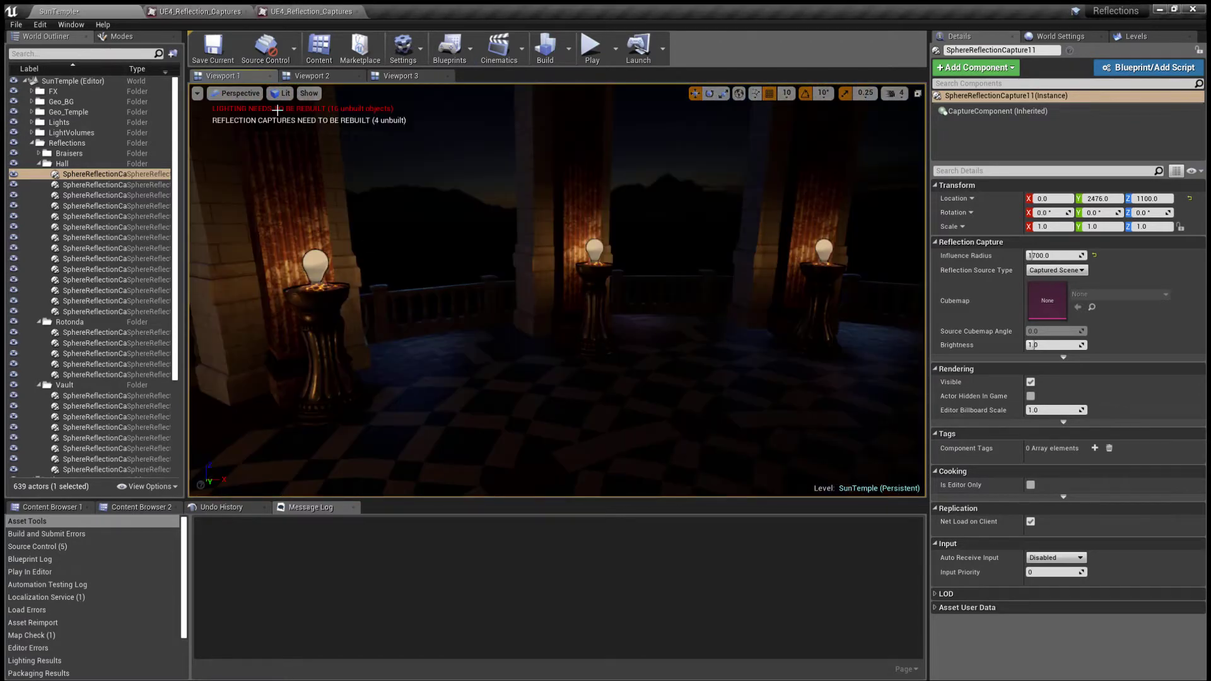
click(285, 328)
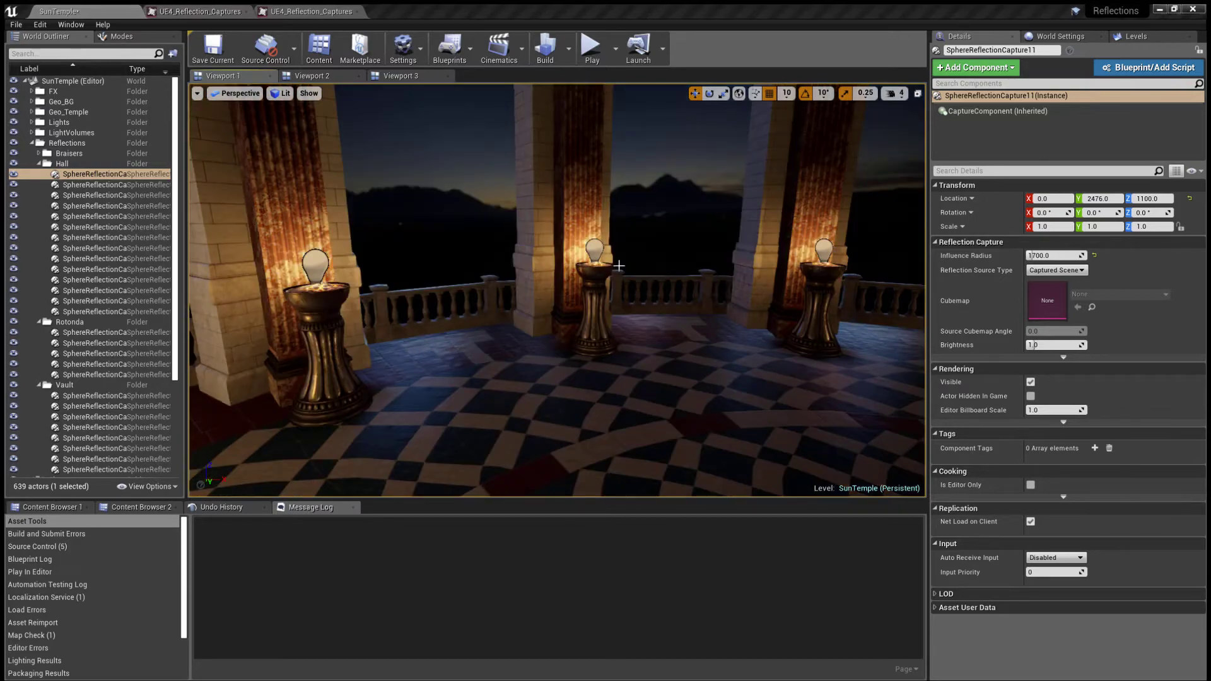
- Select and frame SphereReflectionCapture44 at the base of a rotunda brazier, and hide it
mouse_move(619, 266)
right_down()
mouse_move(605, 266)
mouse_move(619, 303)
mouse_move(619, 291)
mouse_move(643, 284)
mouse_move(650, 296)
mouse_move(606, 296)
mouse_move(593, 316)
mouse_move(630, 279)
right_up()
click(539, 251)
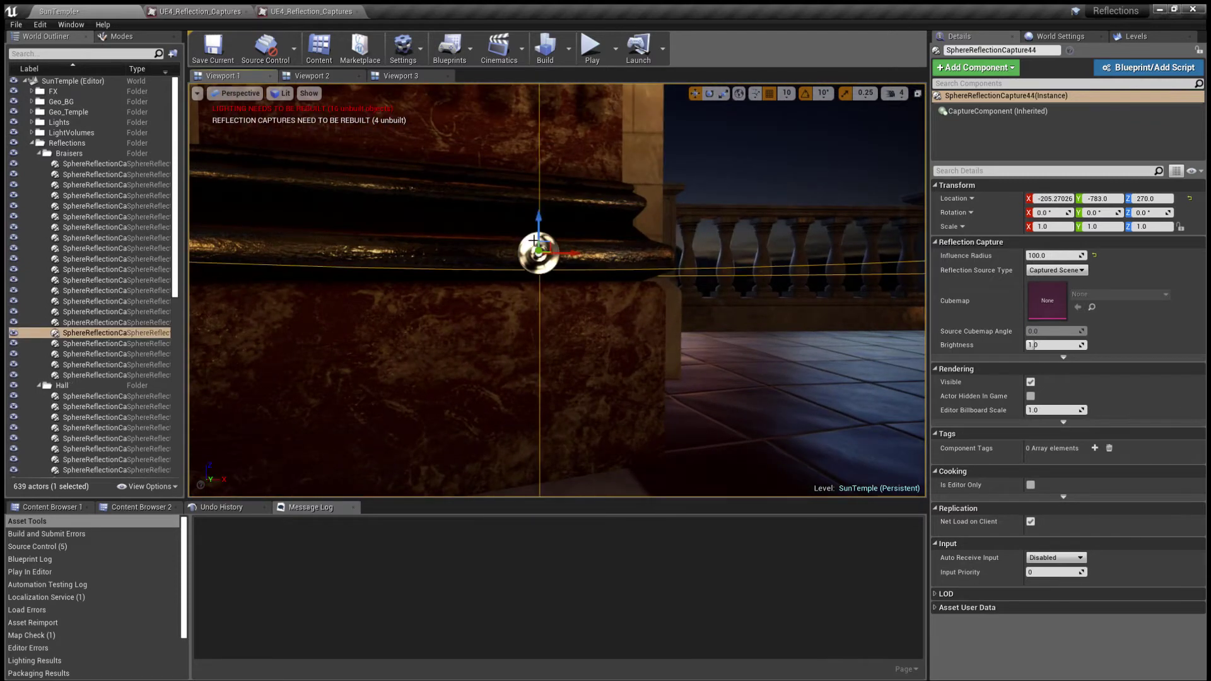
key(f)
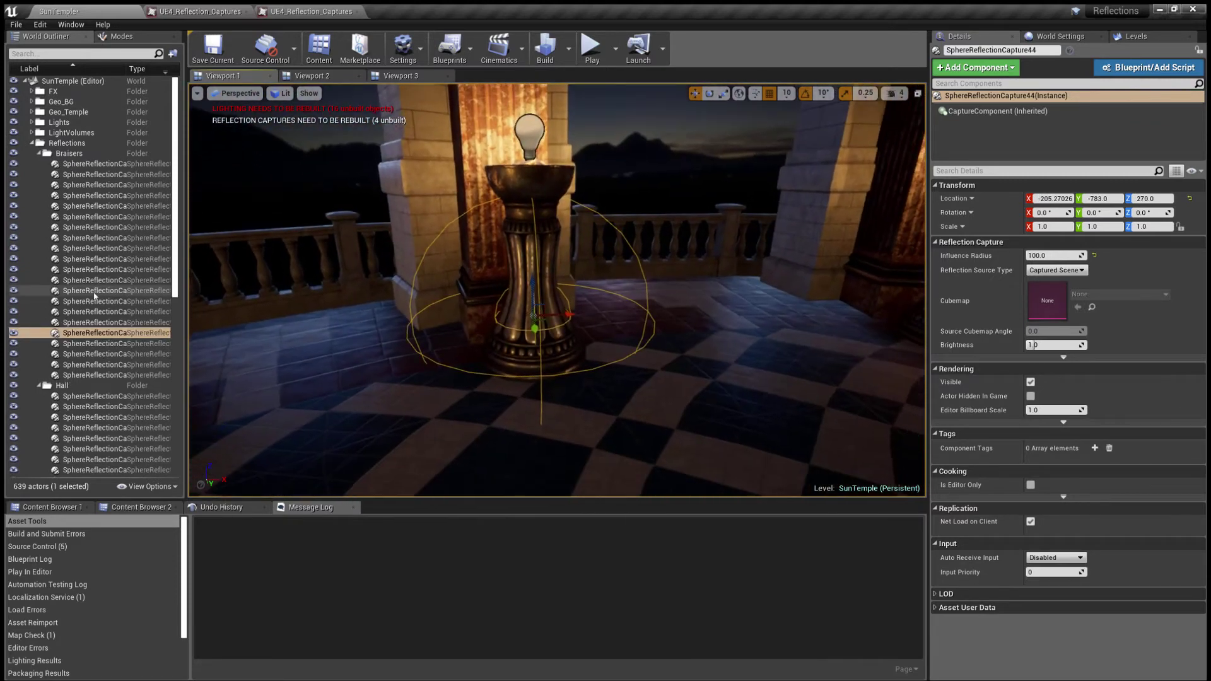
click(14, 336)
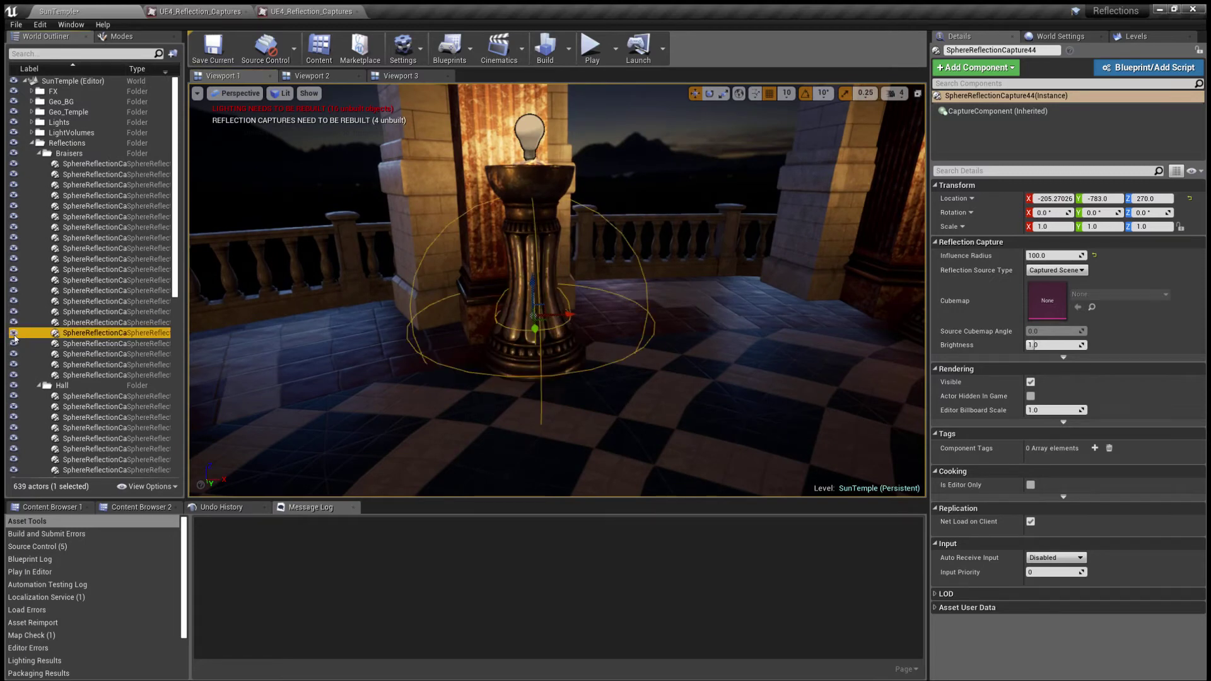
- Examine the rotunda brazier without its local capture, then show SphereReflectionCapture44 again
right_drag(711, 303, 711, 306)
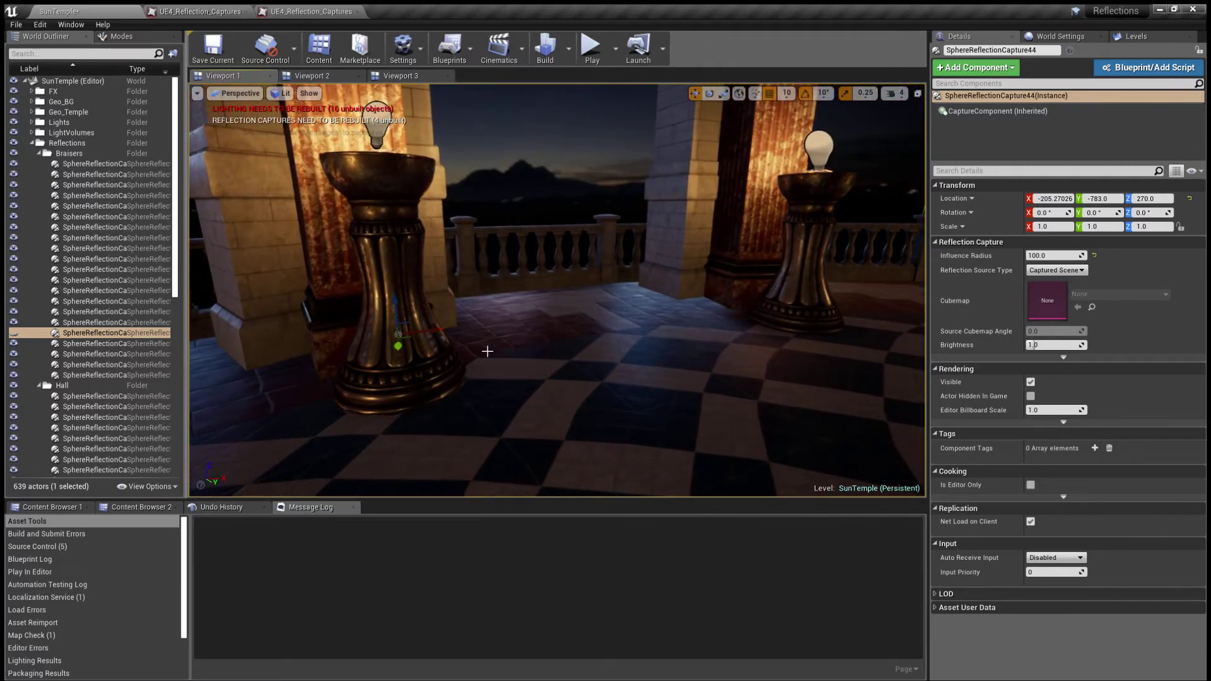
right_drag(711, 306, 883, 284)
right_drag(557, 290, 441, 353)
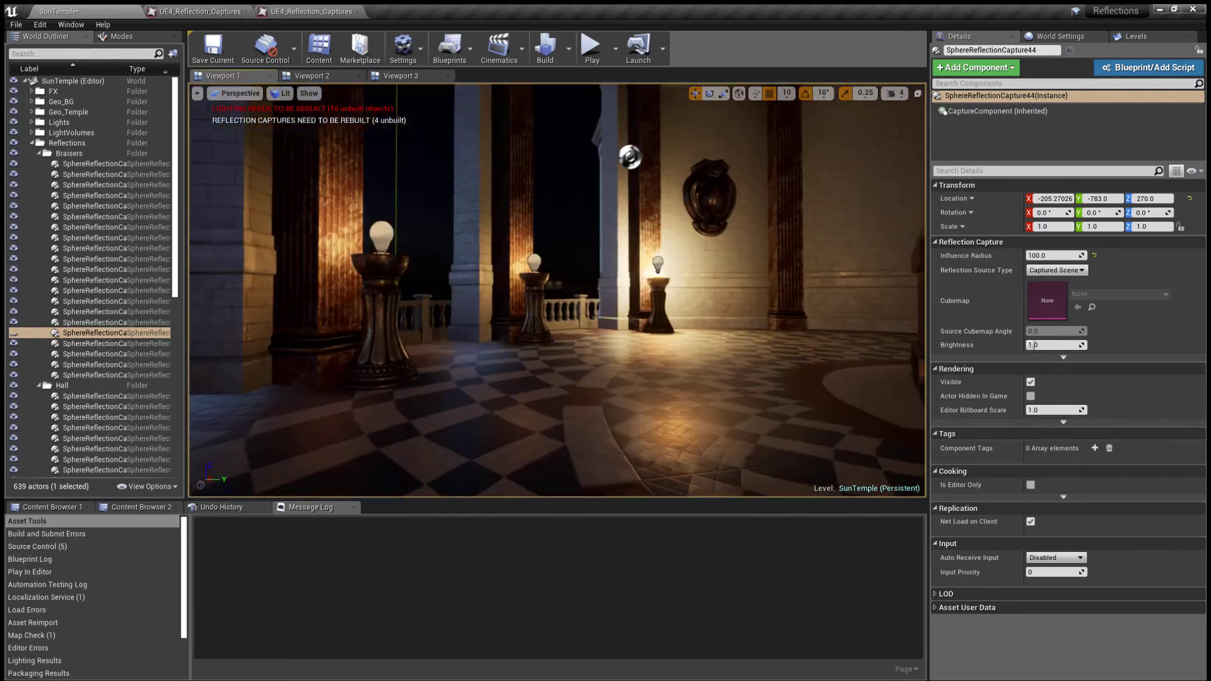
right_drag(726, 302, 694, 297)
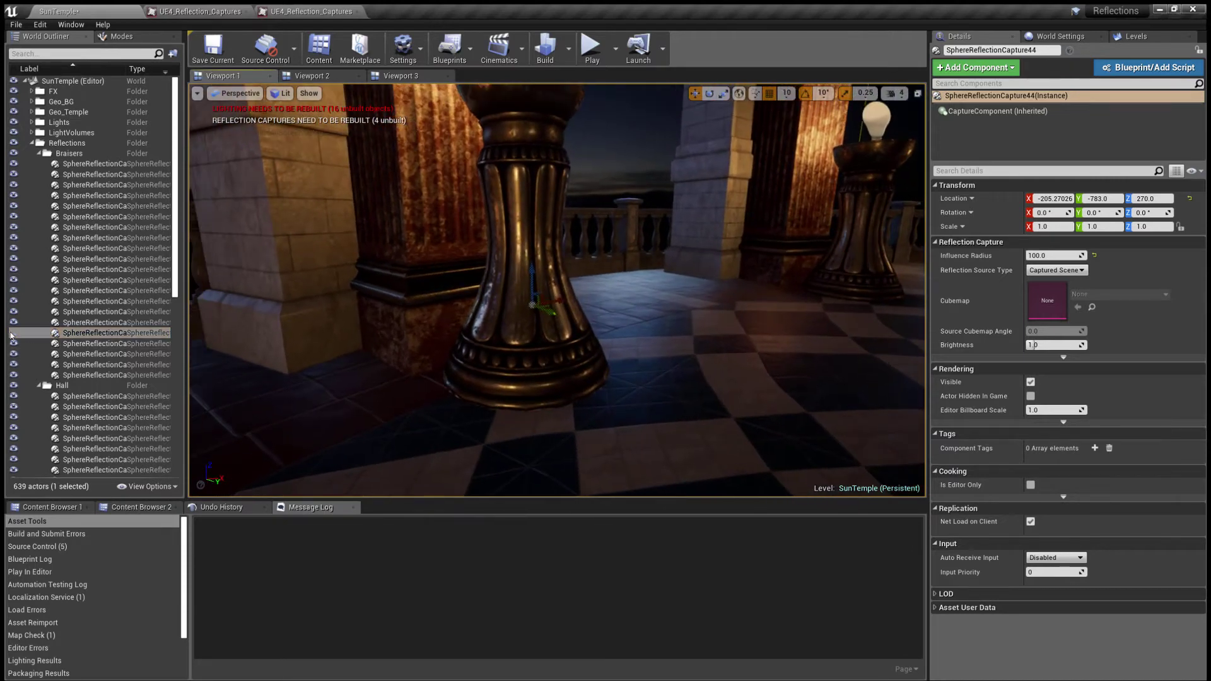
click(12, 333)
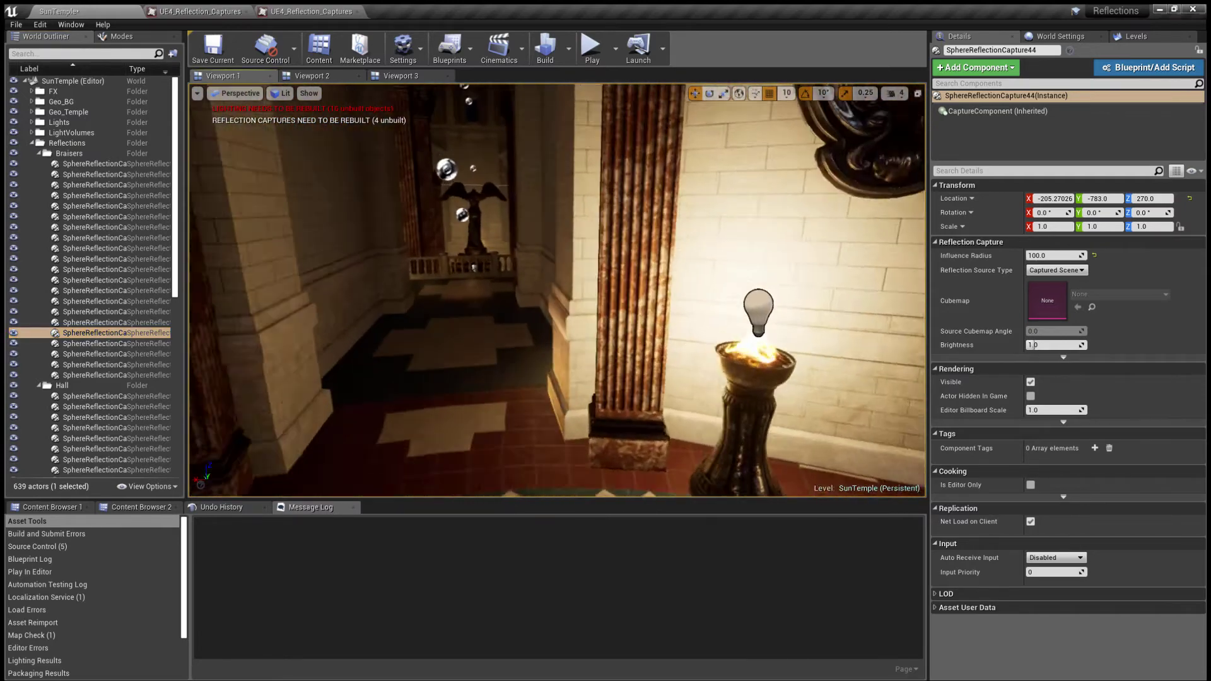
- Select and frame SphereReflectionCapture7 at the base of the brightly lit corner brazier, and toggle its visibility for comparison
right_drag(558, 291, 859, 296)
click(693, 151)
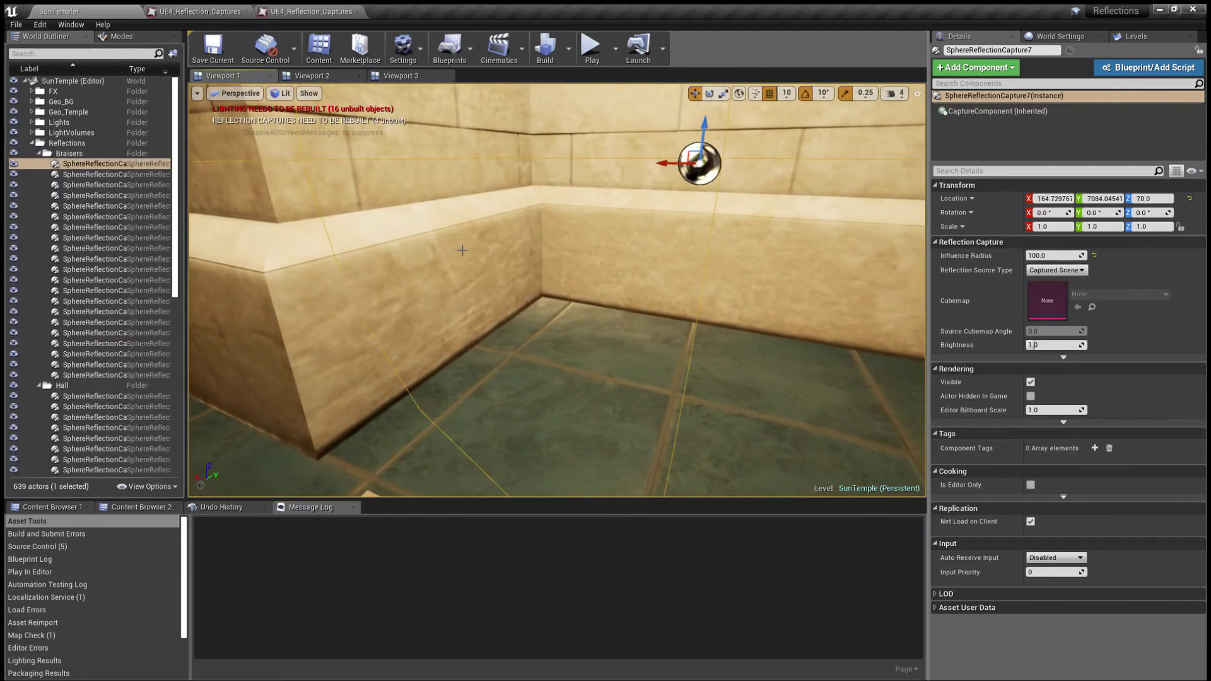
right_drag(693, 151, 5, 238)
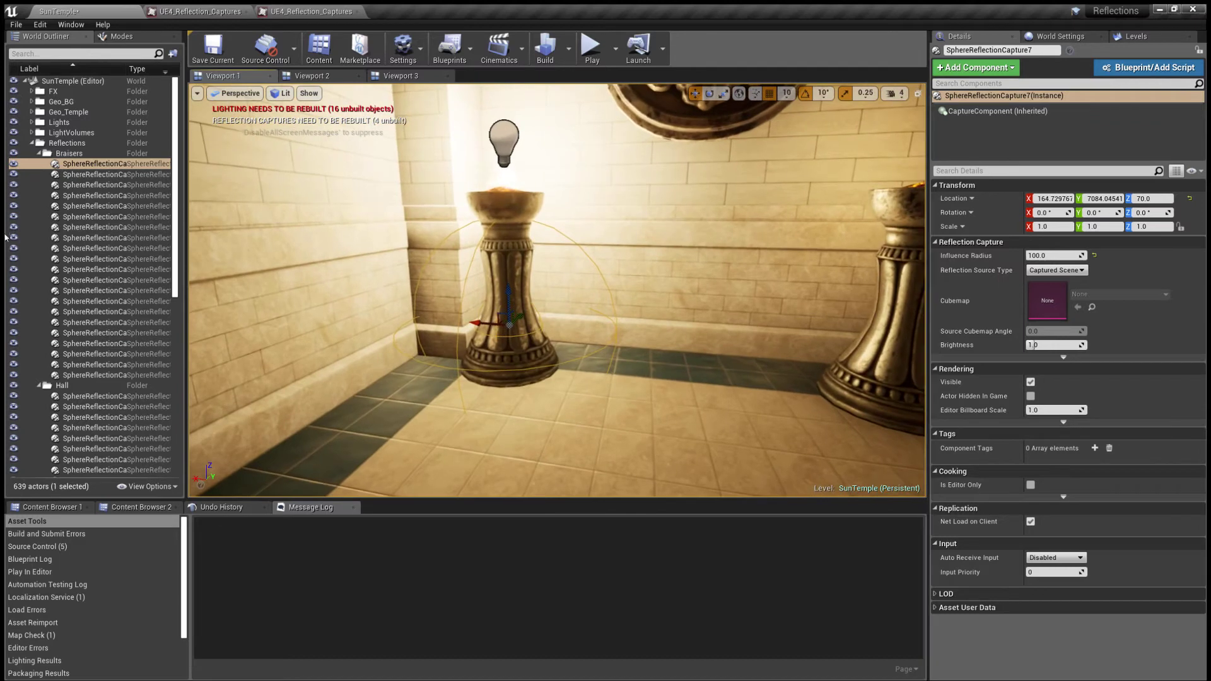
click(13, 167)
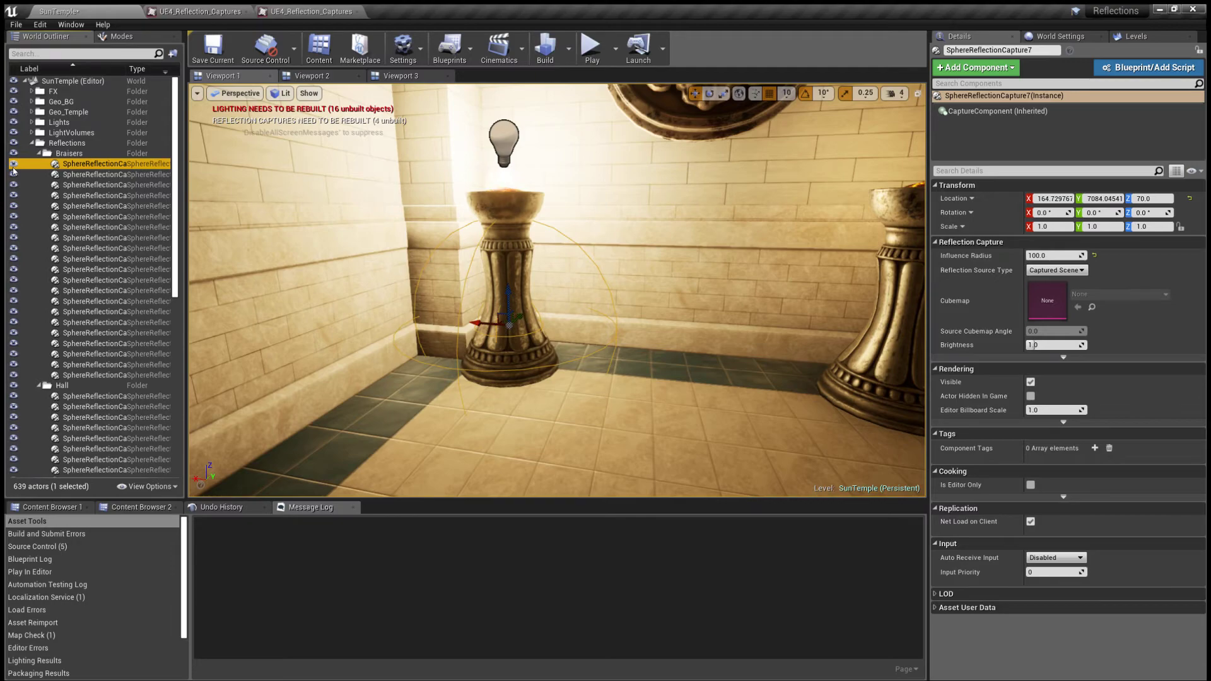
- Examine the metal medallions on the rotunda walls under Lit shading
right_drag(614, 258, 562, 242)
key(w)
key(w)
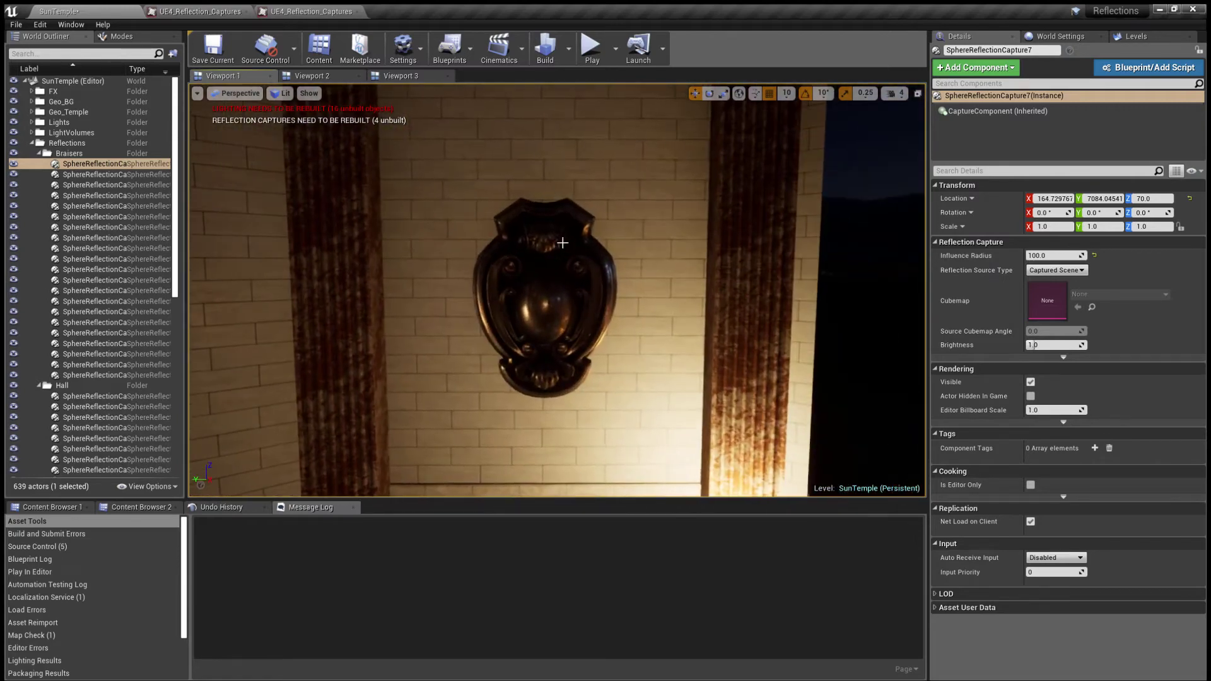
right_drag(522, 344, 523, 347)
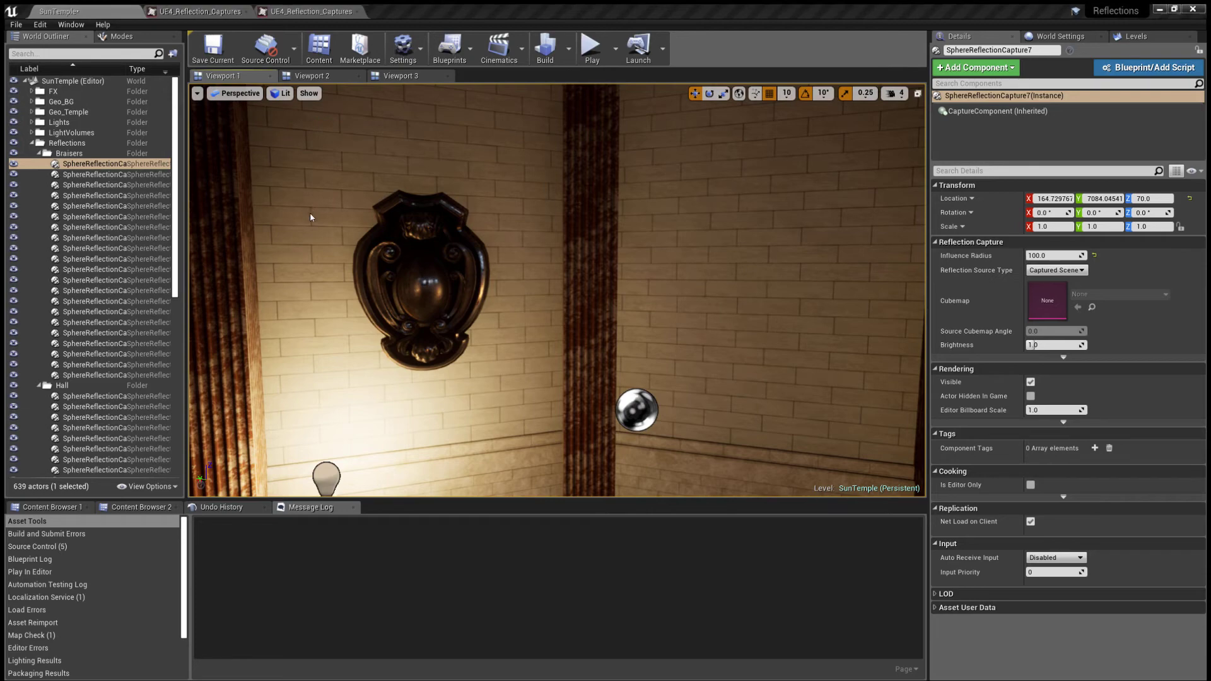
- Switch the perspective view to the Reflections mode and examine the reflections on the rotunda's wall medallions and surrounding surfaces
click(332, 211)
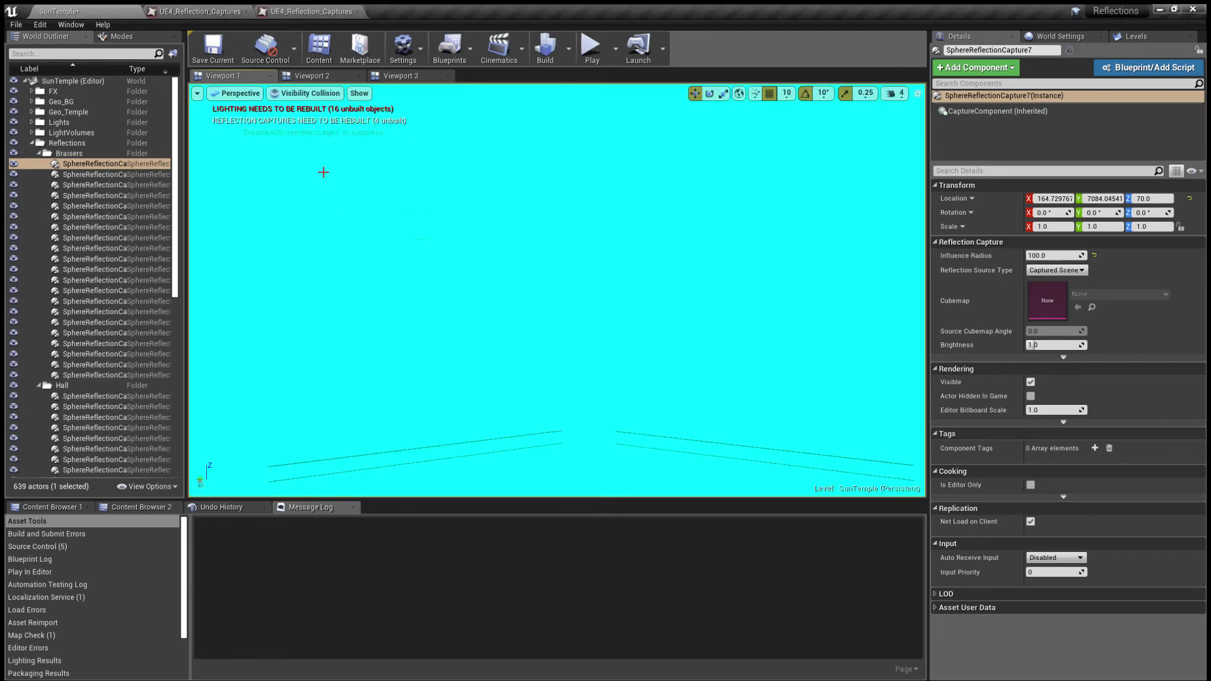
click(304, 93)
click(310, 185)
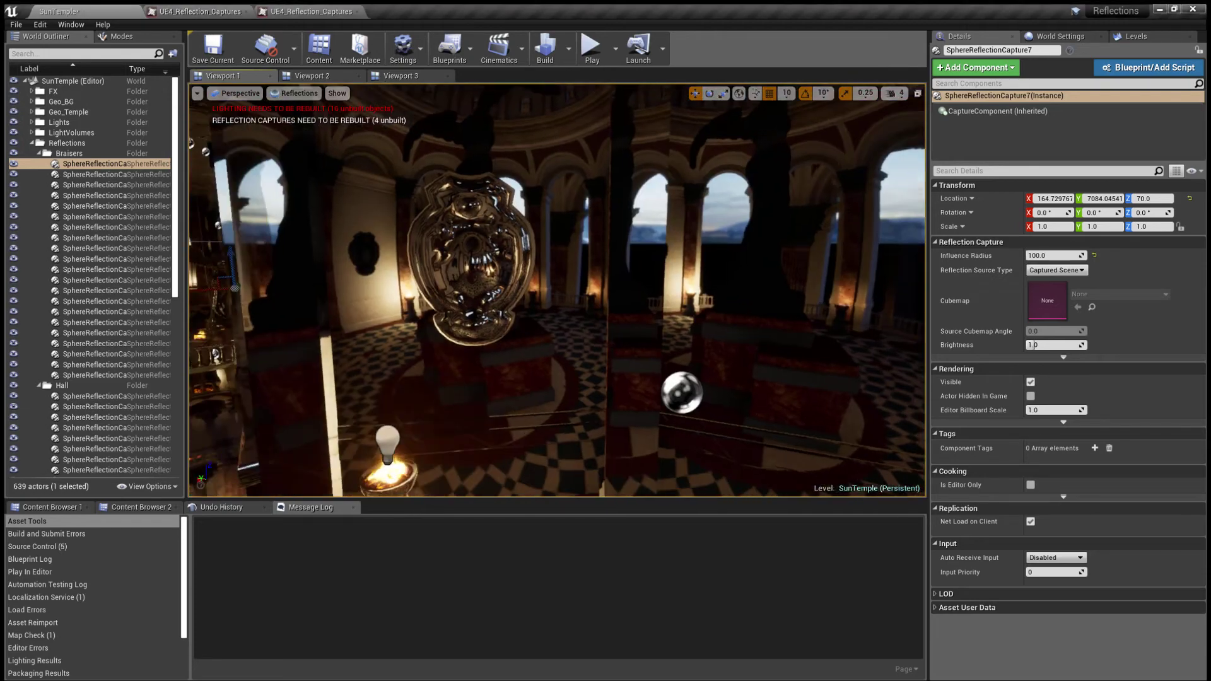
mouse_move(310, 185)
right_down()
mouse_move(340, 185)
mouse_move(258, 173)
mouse_move(303, 190)
mouse_move(341, 183)
mouse_move(280, 188)
mouse_move(289, 180)
mouse_move(289, 190)
right_up()
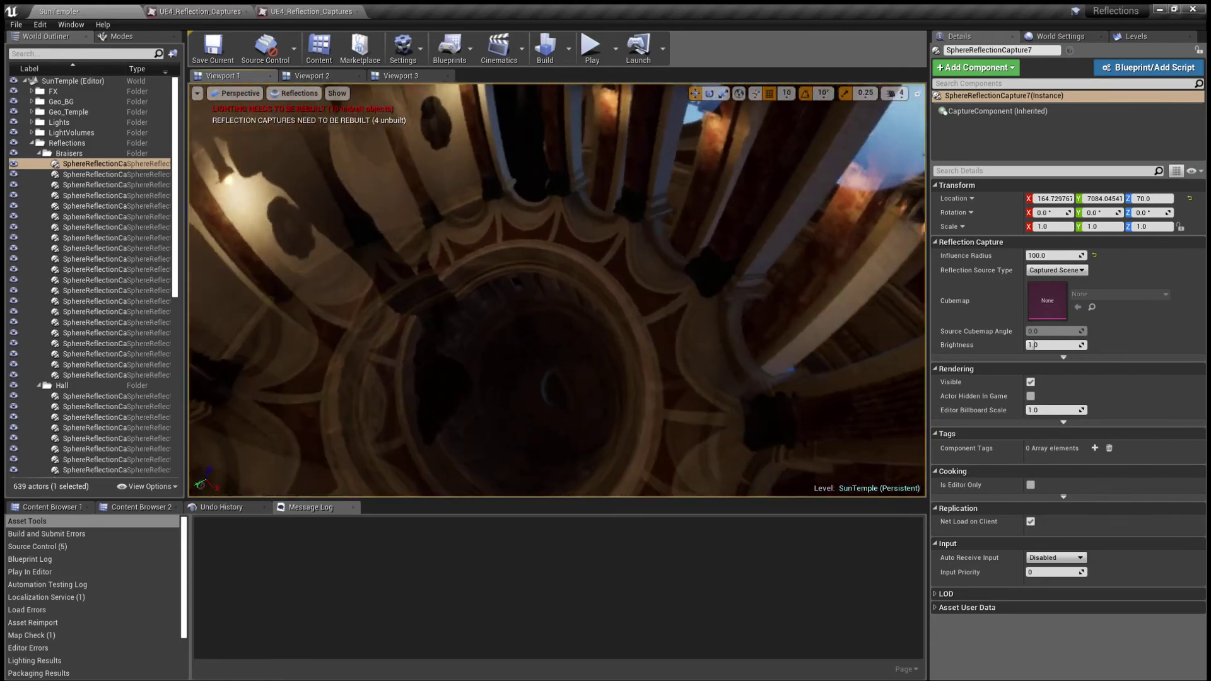